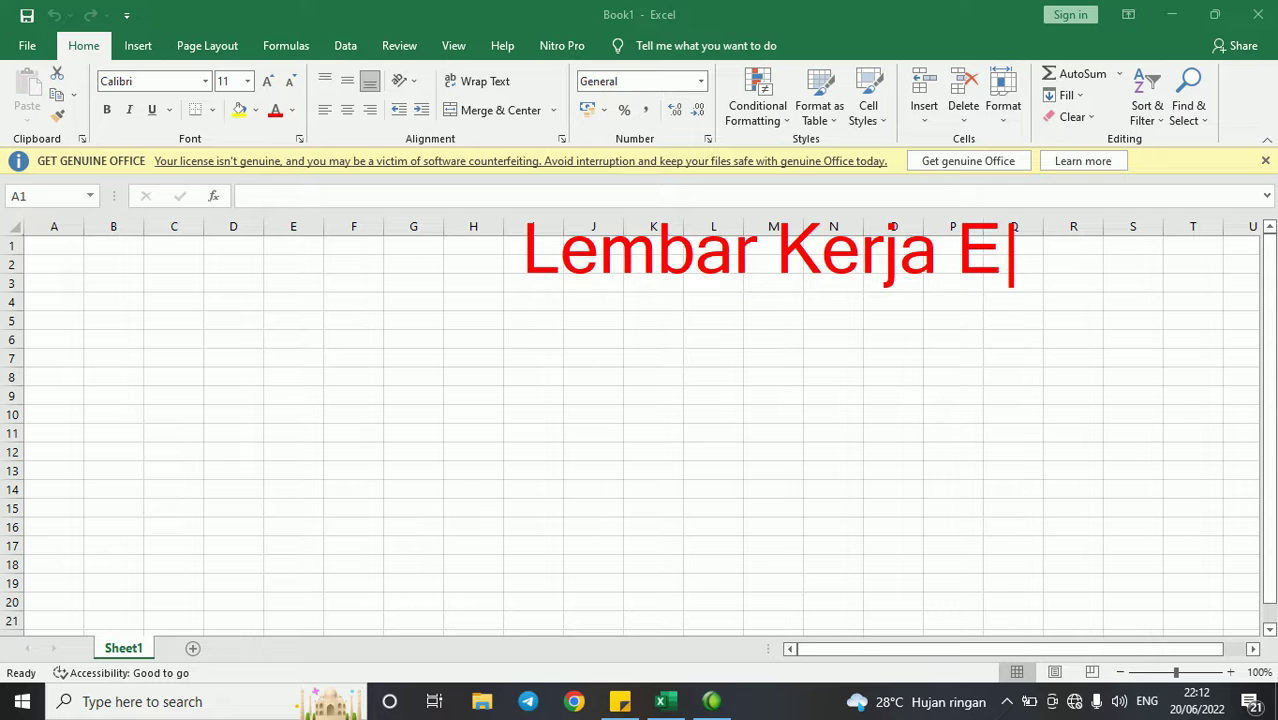
# - Circle the 'Lembar Kerja Excel' note on screen, then clear the annotations
pyautogui.press('Return')
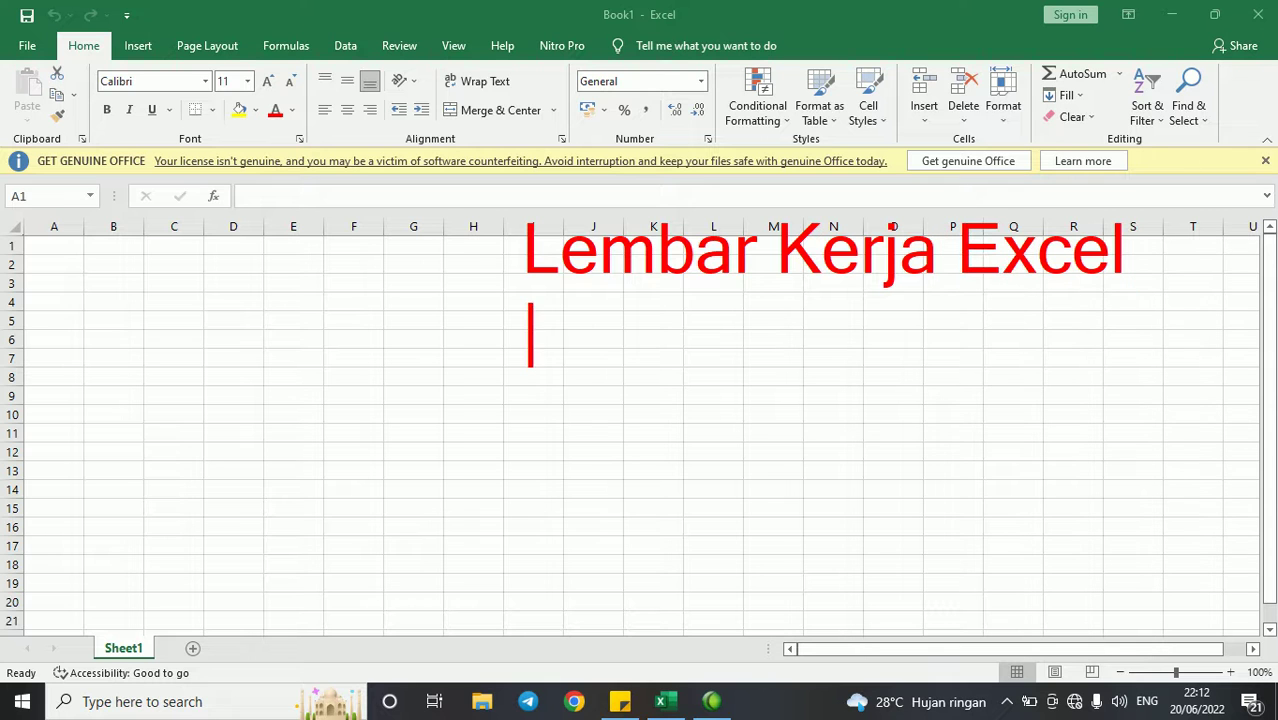
pyautogui.moveTo(597, 197)
pyautogui.mouseDown()
pyautogui.moveTo(372, 348)
pyautogui.moveTo(1028, 297)
pyautogui.moveTo(923, 220)
pyautogui.mouseUp()
pyautogui.press('Escape')
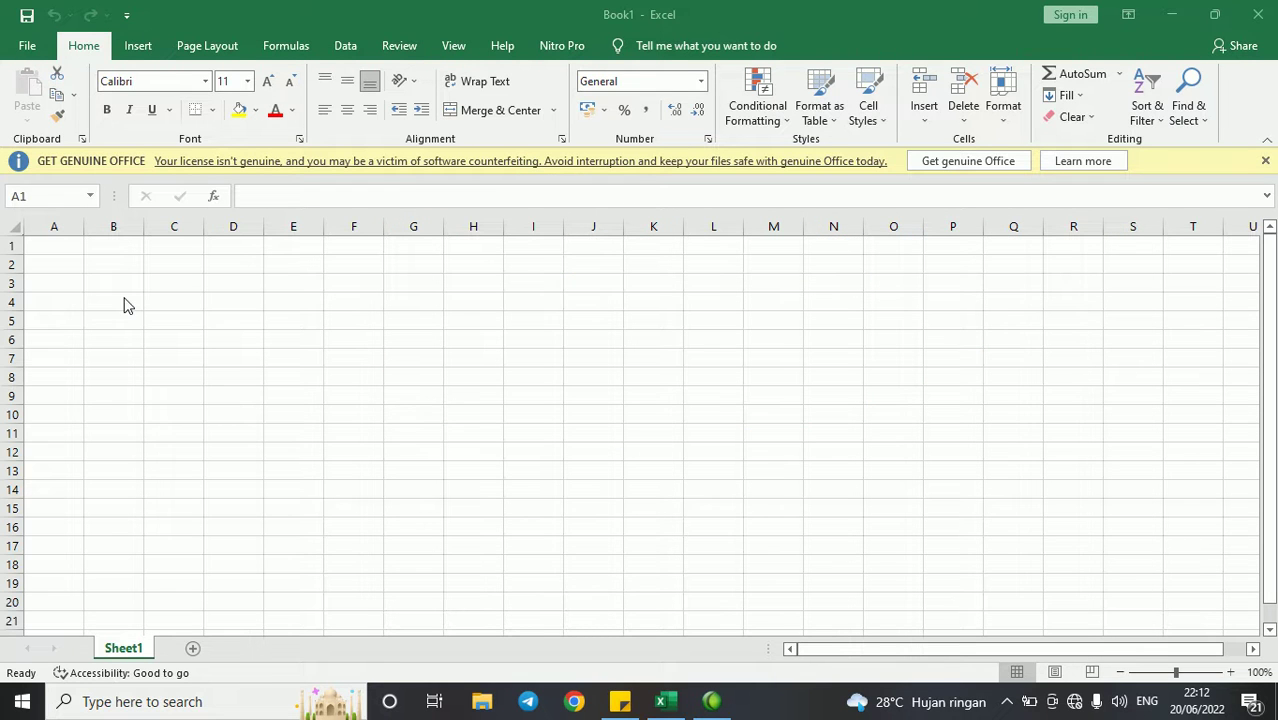
# - Write on-screen notes 'KATA = WORD' and 'ANGKA = EXCEL', circle both, then erase them
pyautogui.hotkey('ctrl', '2')
pyautogui.write('t')
pyautogui.write('KAT')
pyautogui.write('A = ')
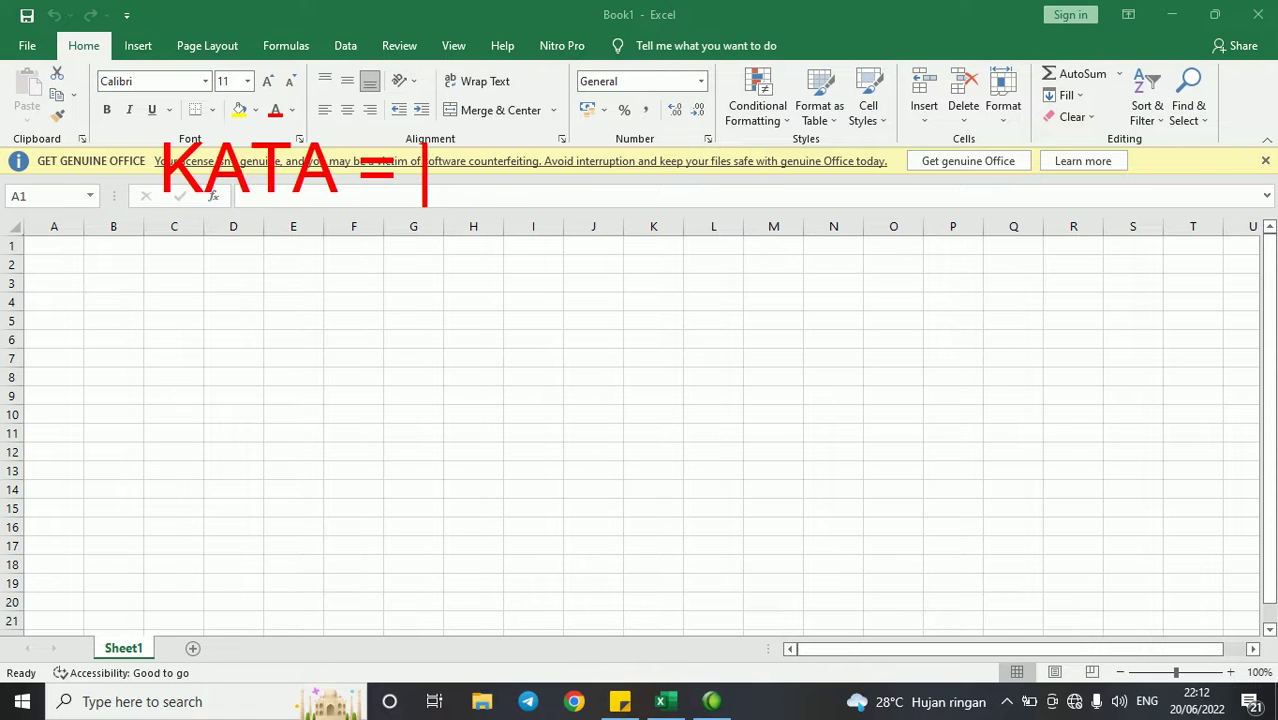
pyautogui.write('WORD')
pyautogui.press('Return')
pyautogui.write('N')
pyautogui.press('BackSpace')
pyautogui.write('ANGK')
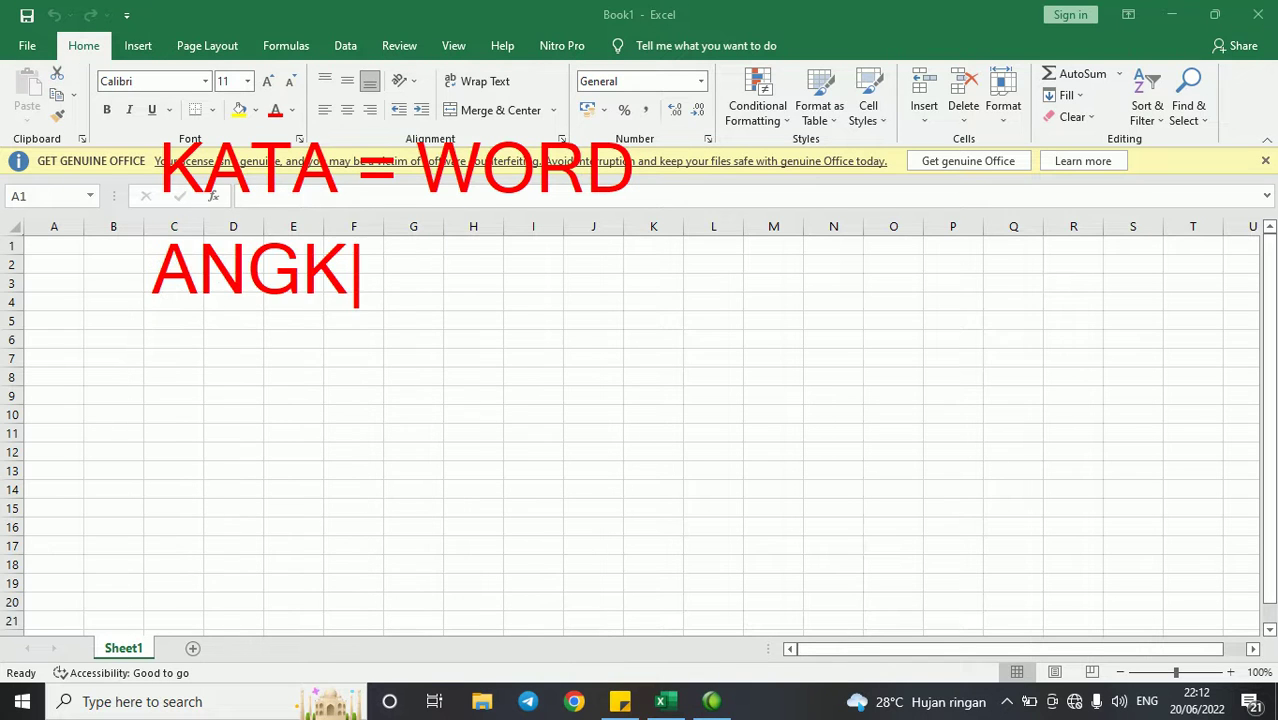
pyautogui.write('A = EX')
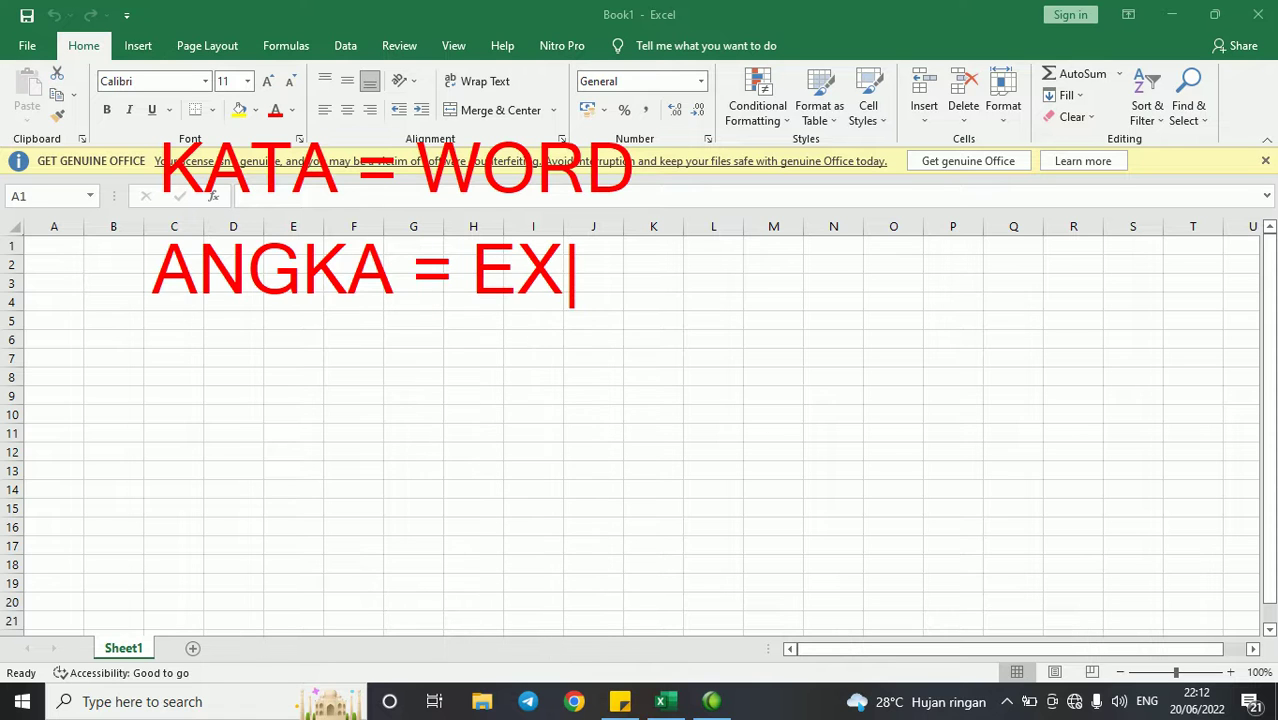
pyautogui.write('CEL')
pyautogui.press('Return')
pyautogui.press('Escape')
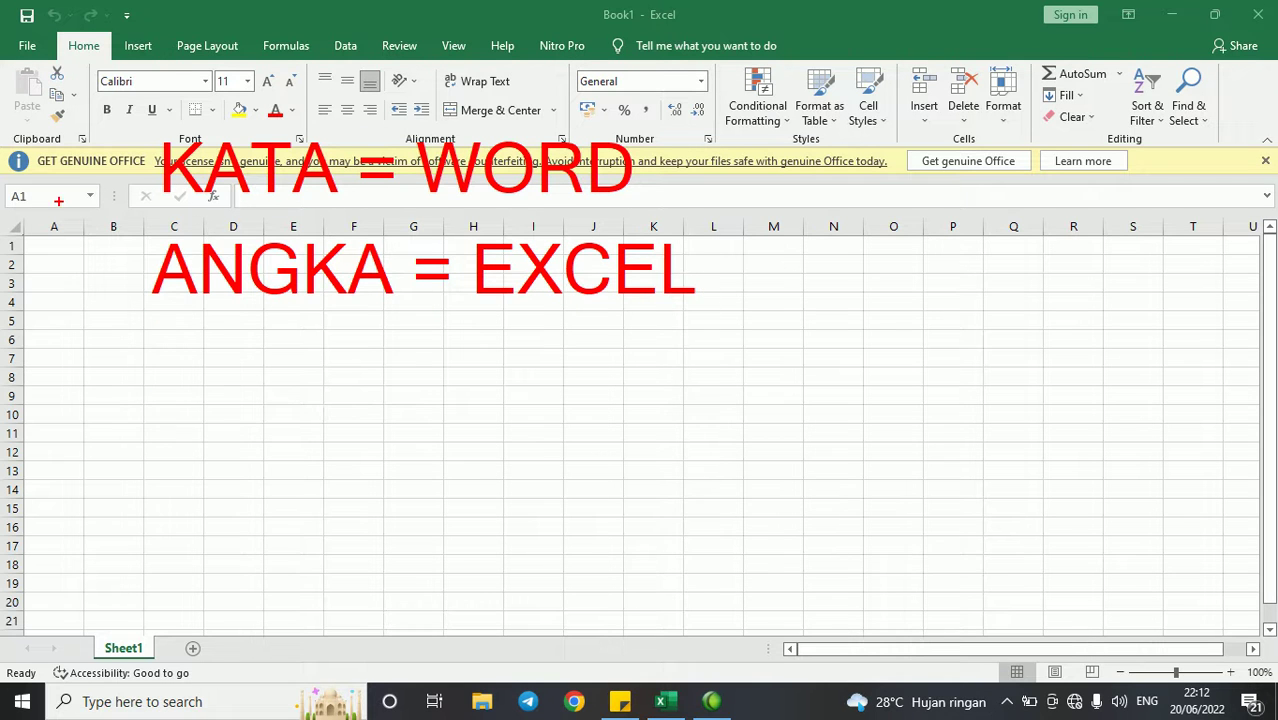
pyautogui.moveTo(90, 204)
pyautogui.mouseDown()
pyautogui.moveTo(484, 230)
pyautogui.moveTo(680, 163)
pyautogui.moveTo(382, 126)
pyautogui.moveTo(181, 141)
pyautogui.mouseUp()
pyautogui.moveTo(151, 290)
pyautogui.mouseDown()
pyautogui.moveTo(833, 365)
pyautogui.moveTo(585, 240)
pyautogui.moveTo(218, 222)
pyautogui.mouseUp()
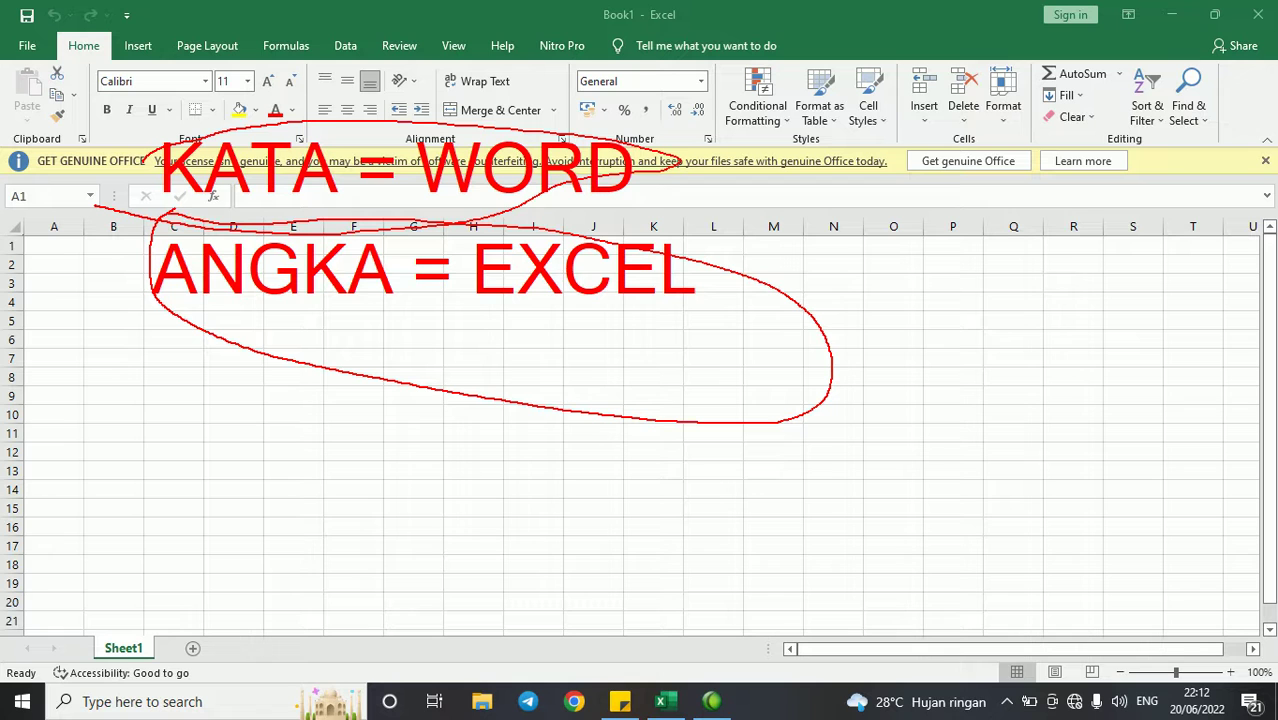
pyautogui.press('Escape')
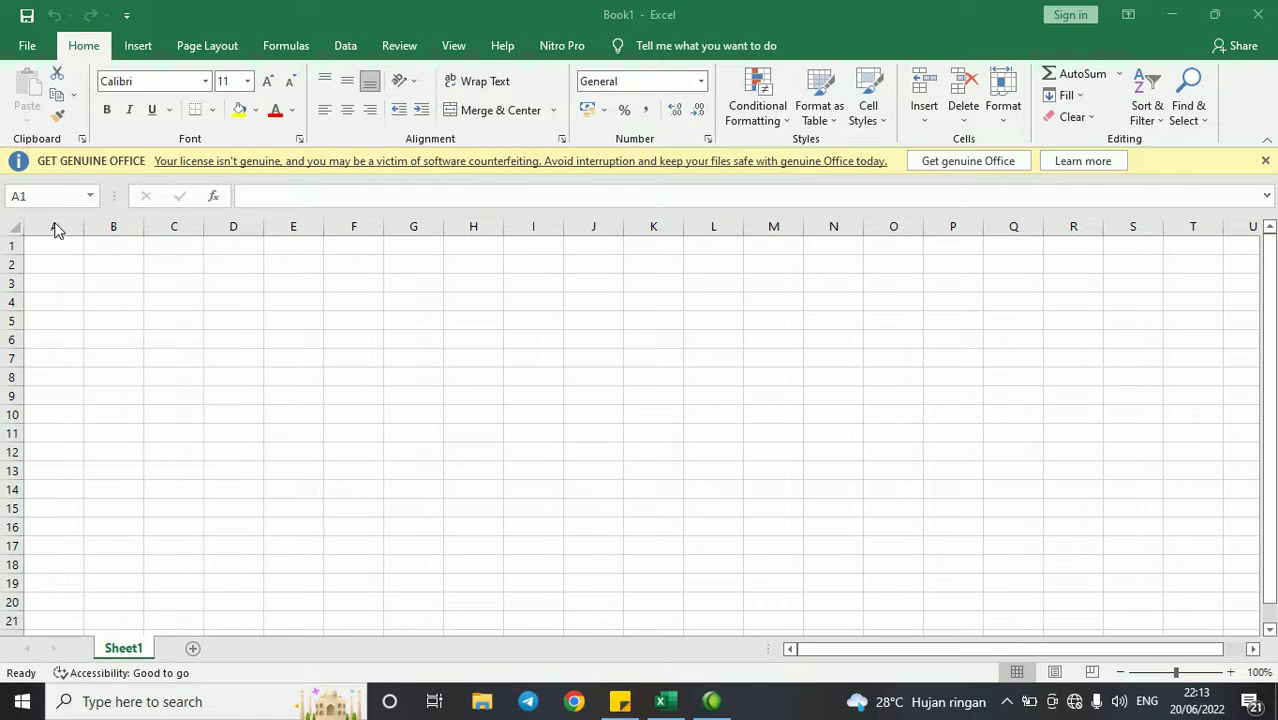
# - Select columns A onward, jump to the sheet's last column and back to A1
pyautogui.click(55, 226)
pyautogui.moveTo(55, 226); pyautogui.dragTo(713, 226)
pyautogui.hotkey('ctrl', 'Right')
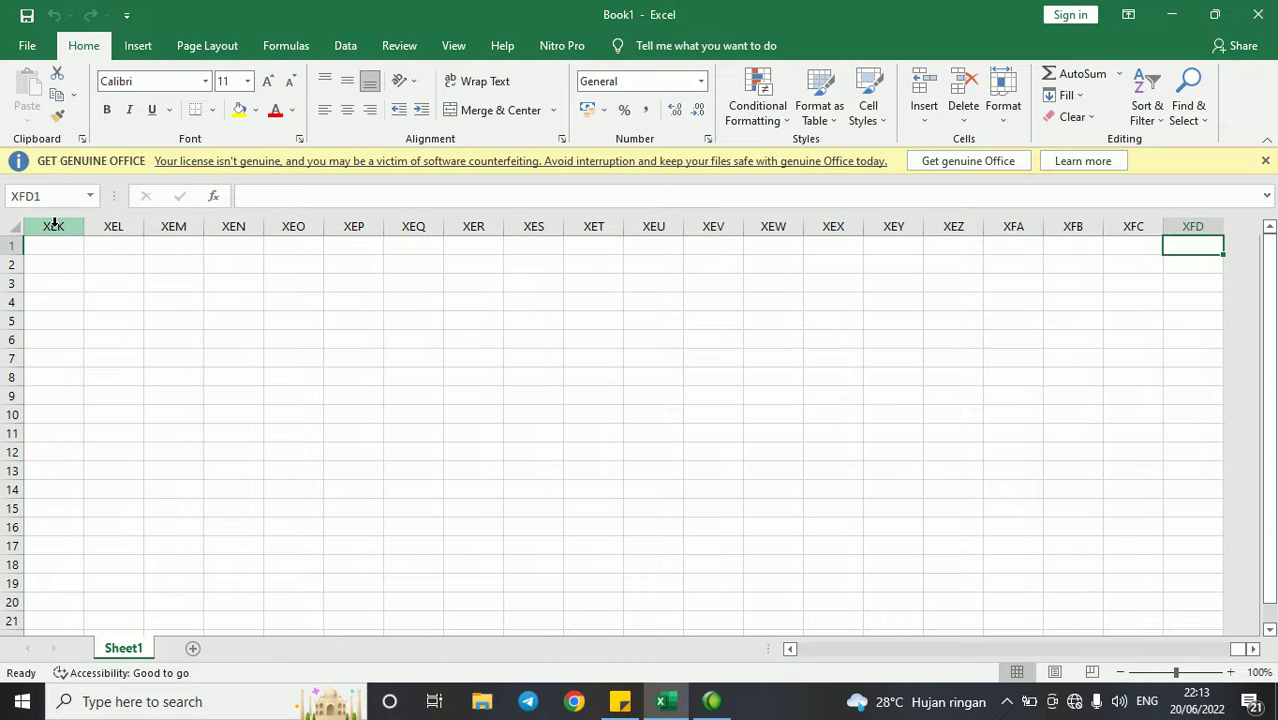
pyautogui.hotkey('ctrl', 'Left')
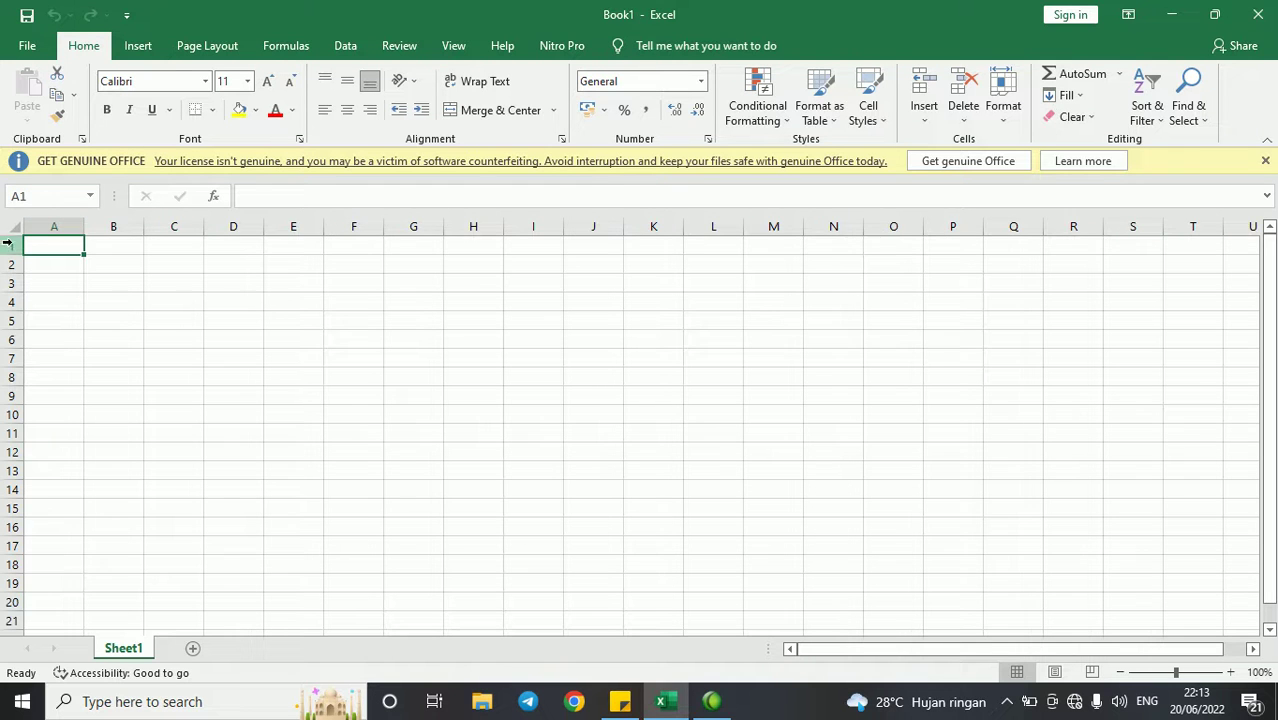
# - Select rows 1 and 2, jump to the sheet's last row, then return to the top
pyautogui.click(10, 245)
pyautogui.click(11, 265)
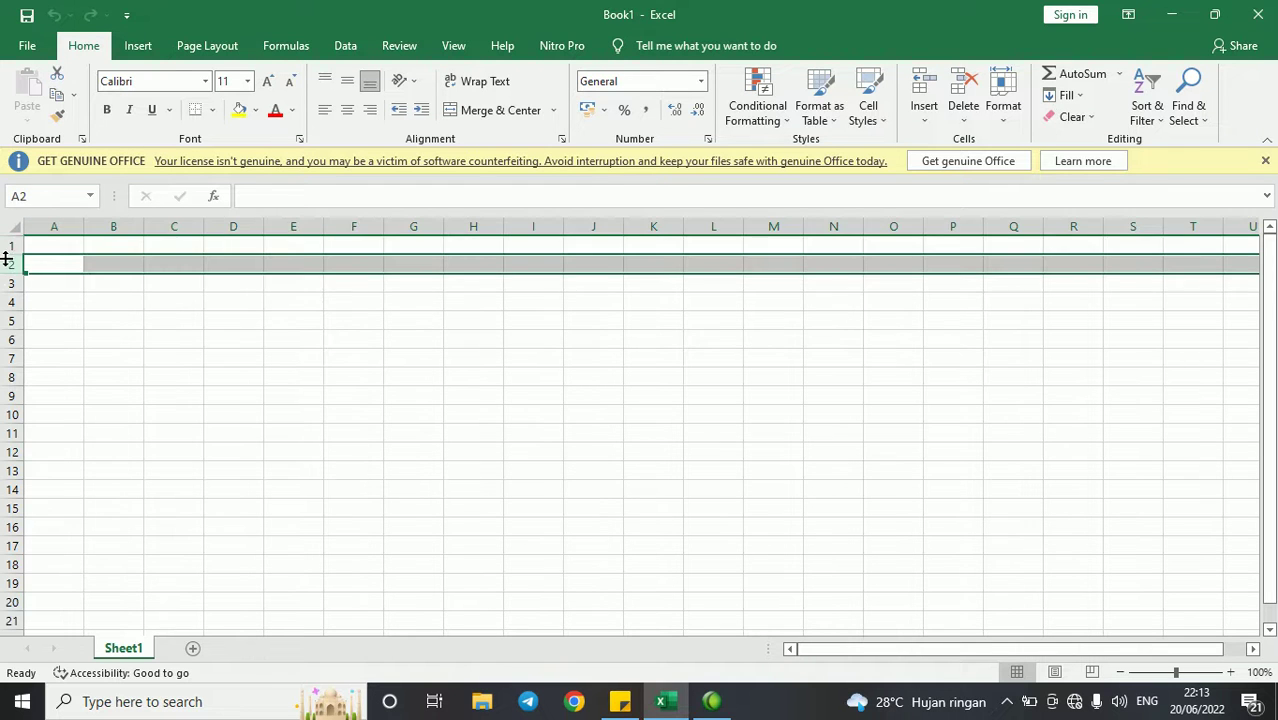
pyautogui.click(8, 244)
pyautogui.hotkey('ctrl', 'Down')
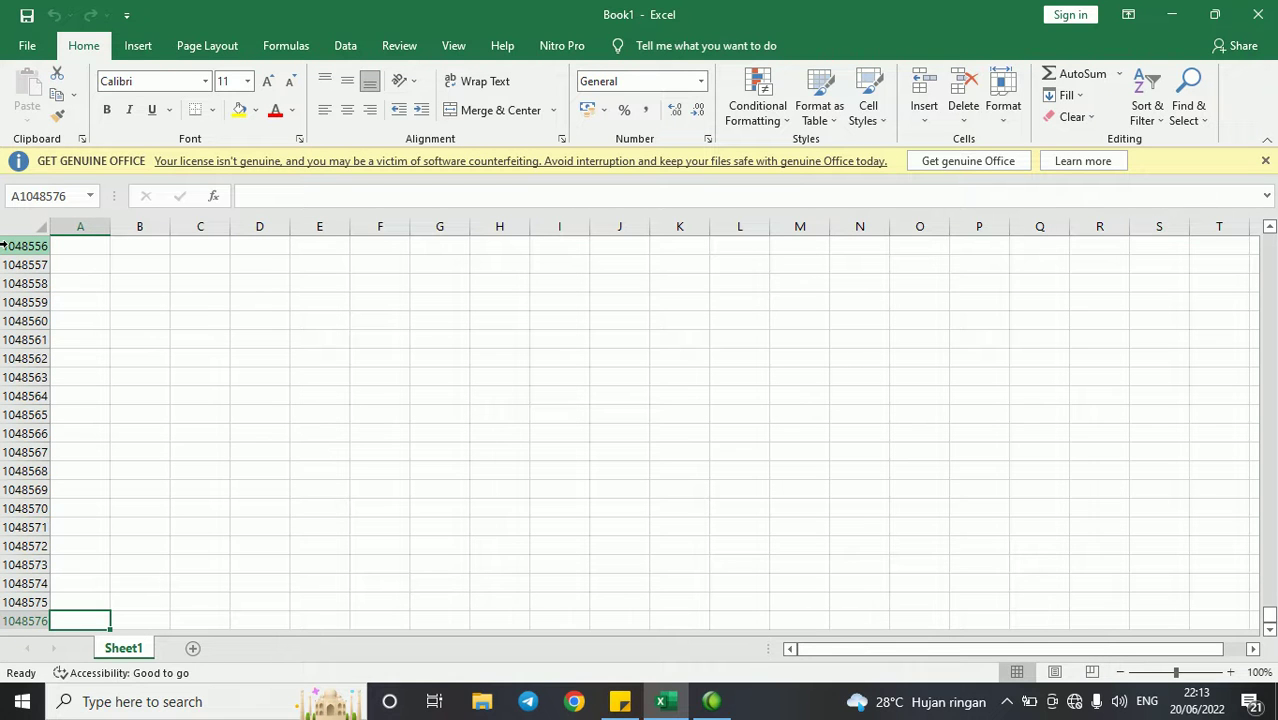
pyautogui.hotkey('ctrl', 'Up')
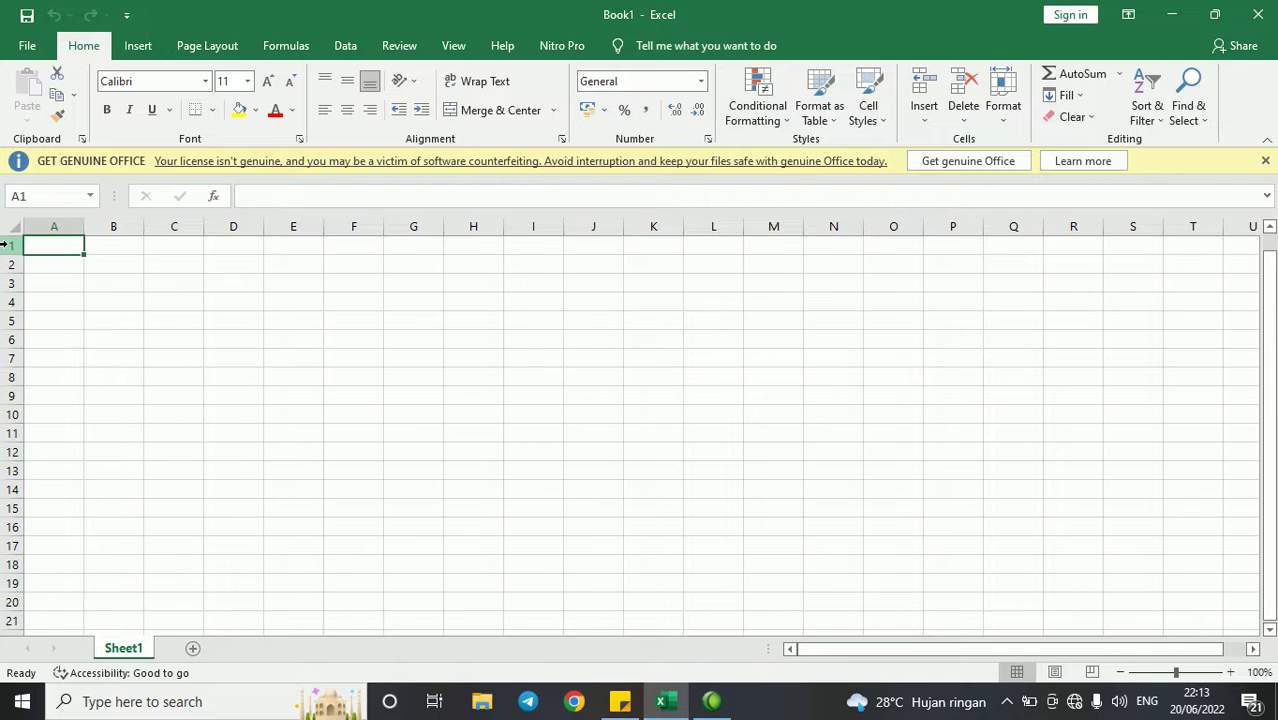
pyautogui.hotkey('ctrl', 'Right')
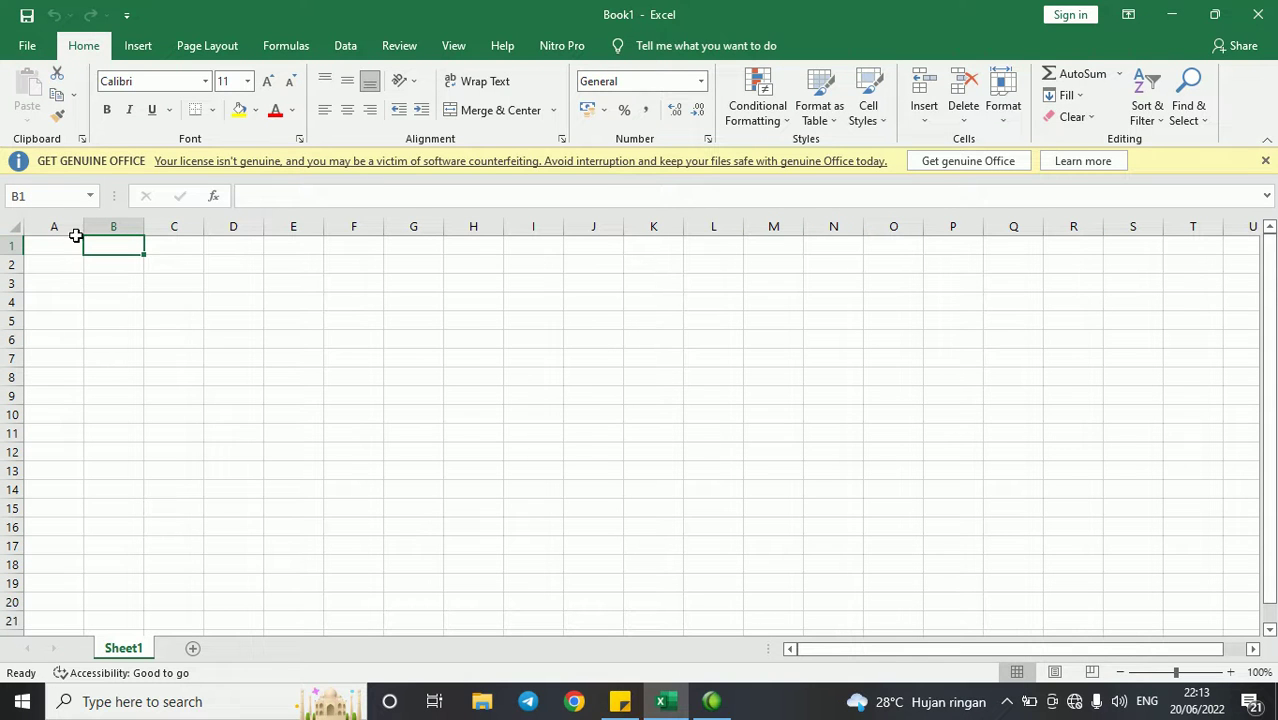
# - In D3, demonstrate the references =E3, =E:E and =3:3, then cancel the formula
pyautogui.click(254, 283)
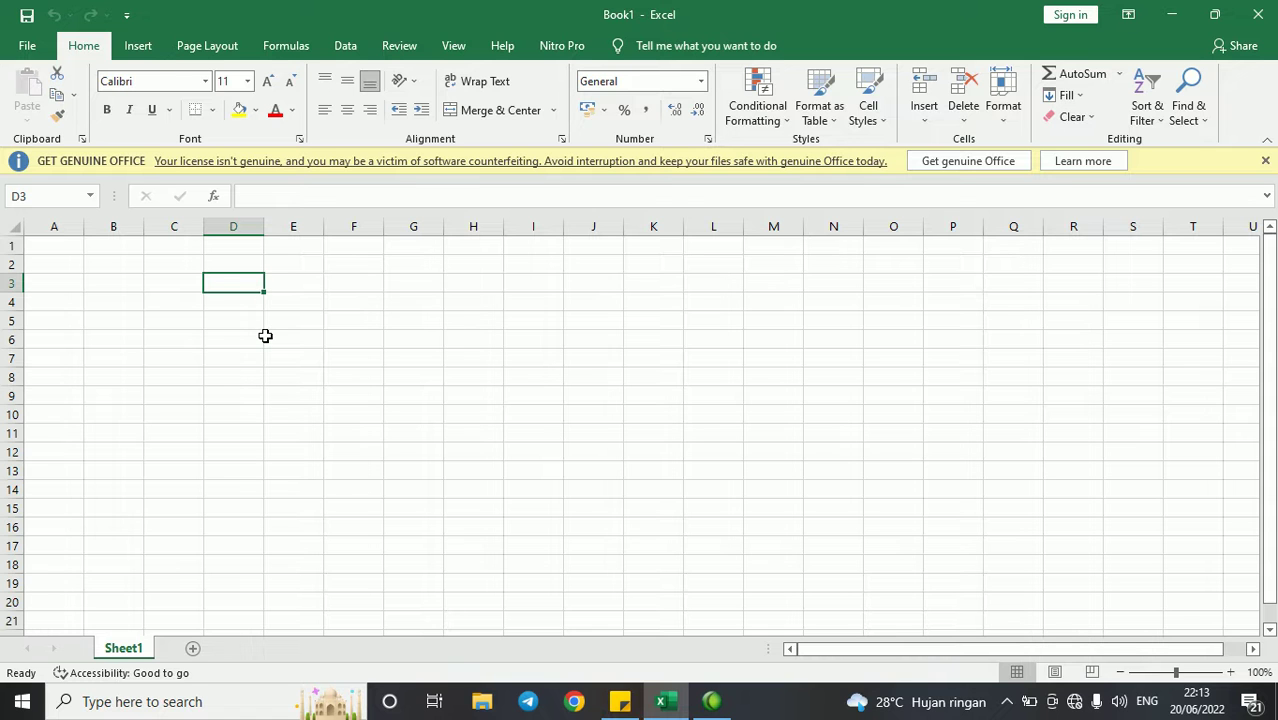
pyautogui.write('=')
pyautogui.press('Right')
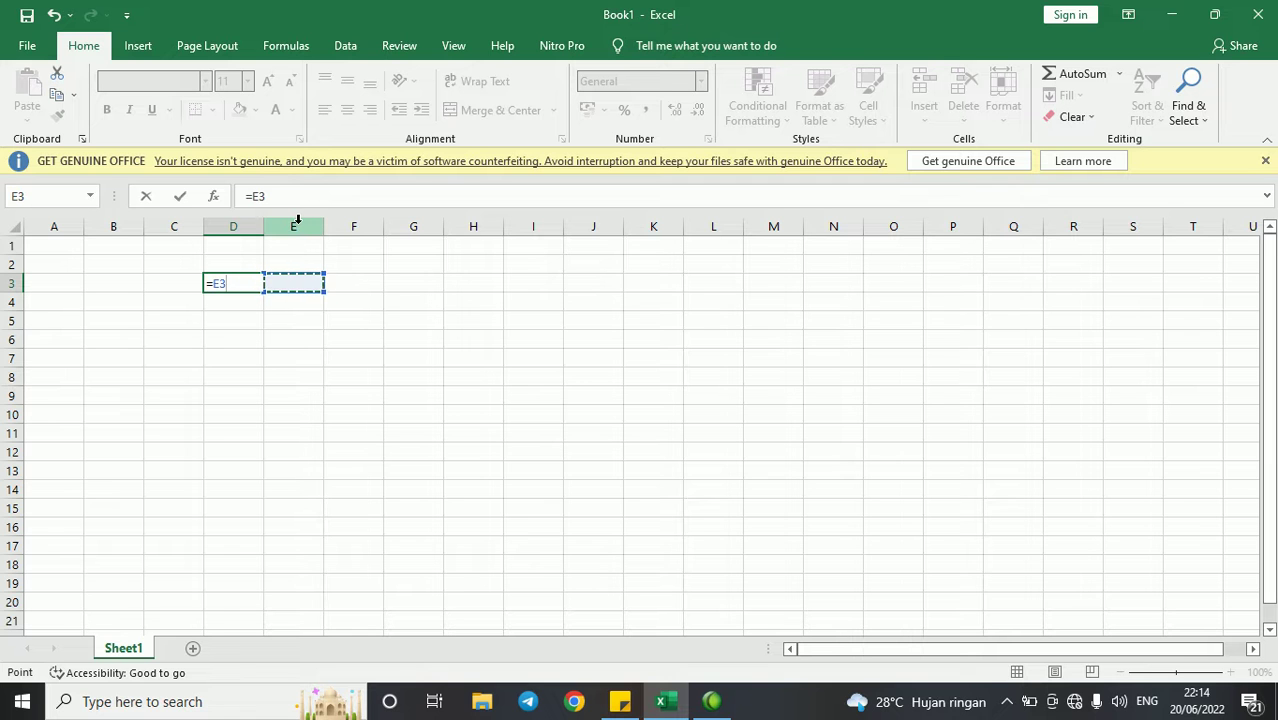
pyautogui.click(297, 224)
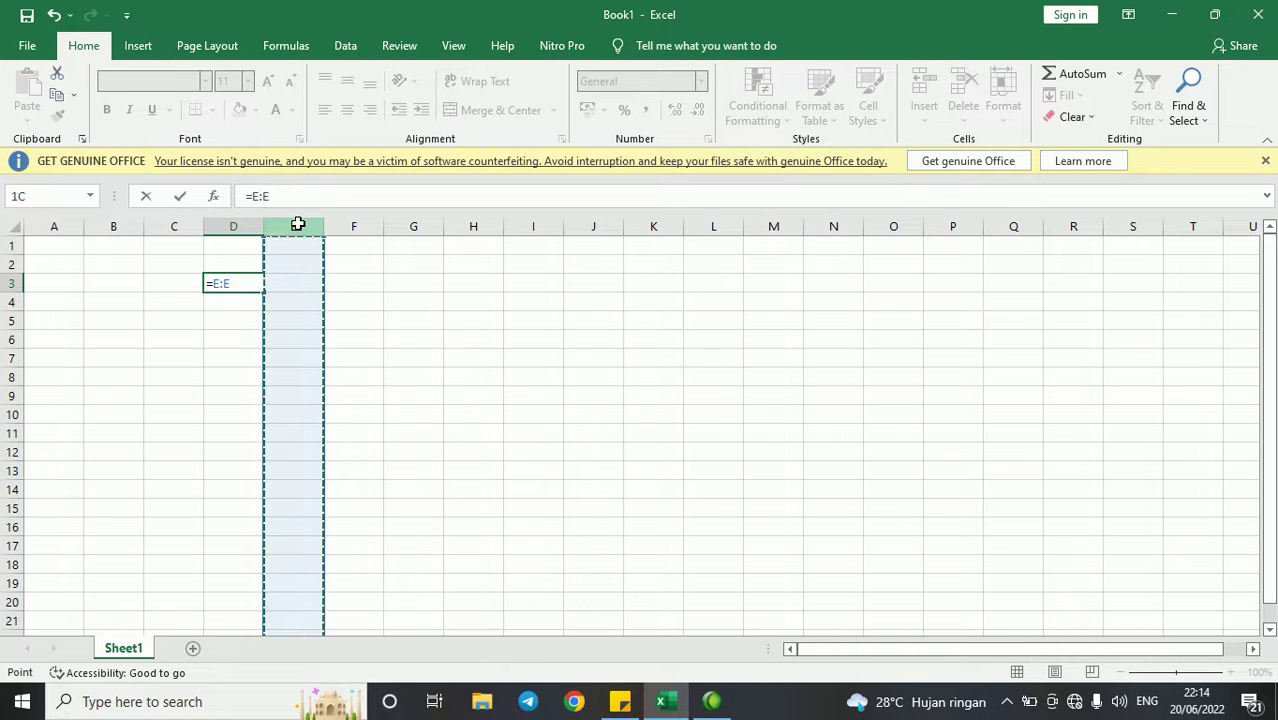
pyautogui.click(12, 283)
pyautogui.press('Escape')
# - In D4, demonstrate a =D3 reference formula, then cancel it
pyautogui.click(247, 301)
pyautogui.write('=')
pyautogui.press('Tab')
pyautogui.click(234, 302)
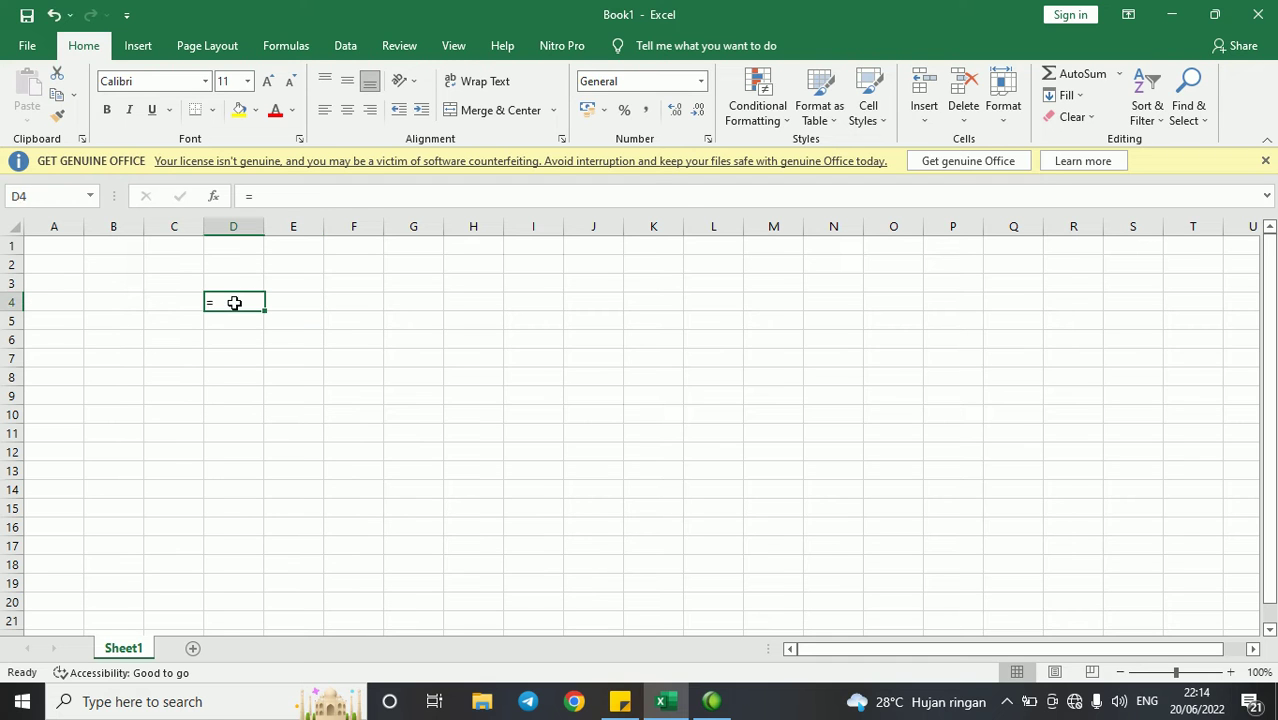
pyautogui.write('=')
pyautogui.press('Up')
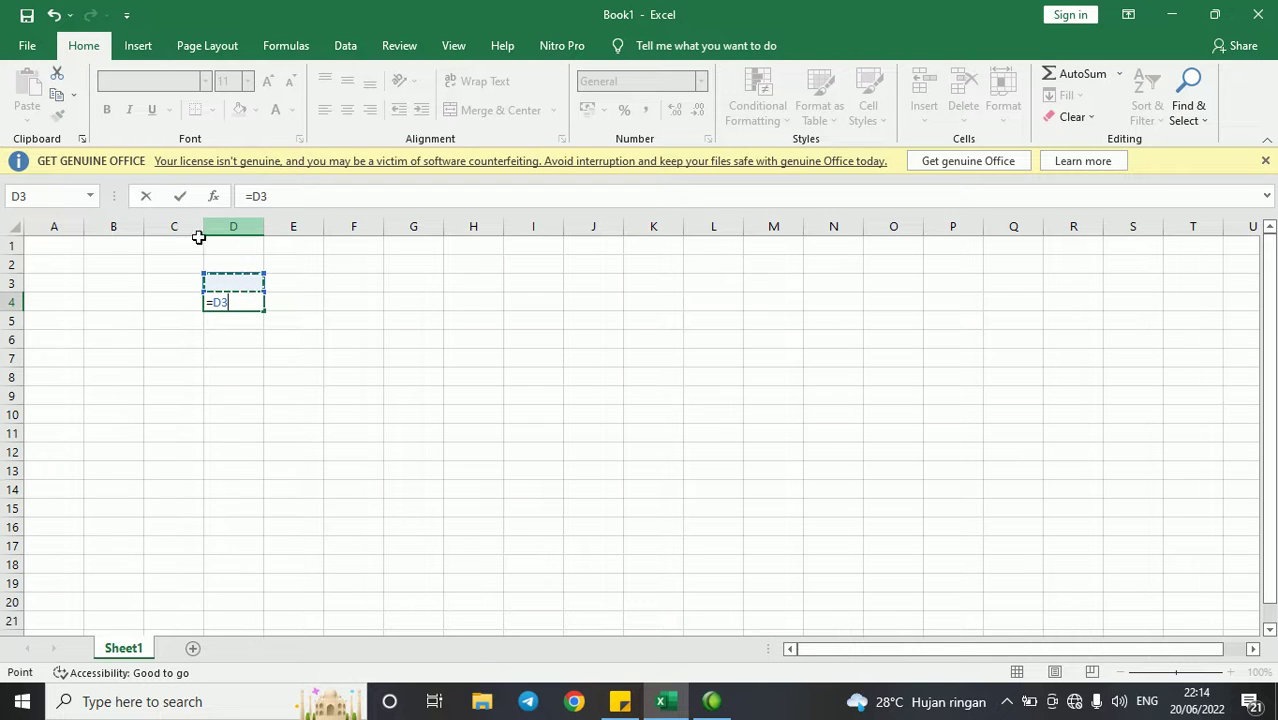
pyautogui.press('Escape')
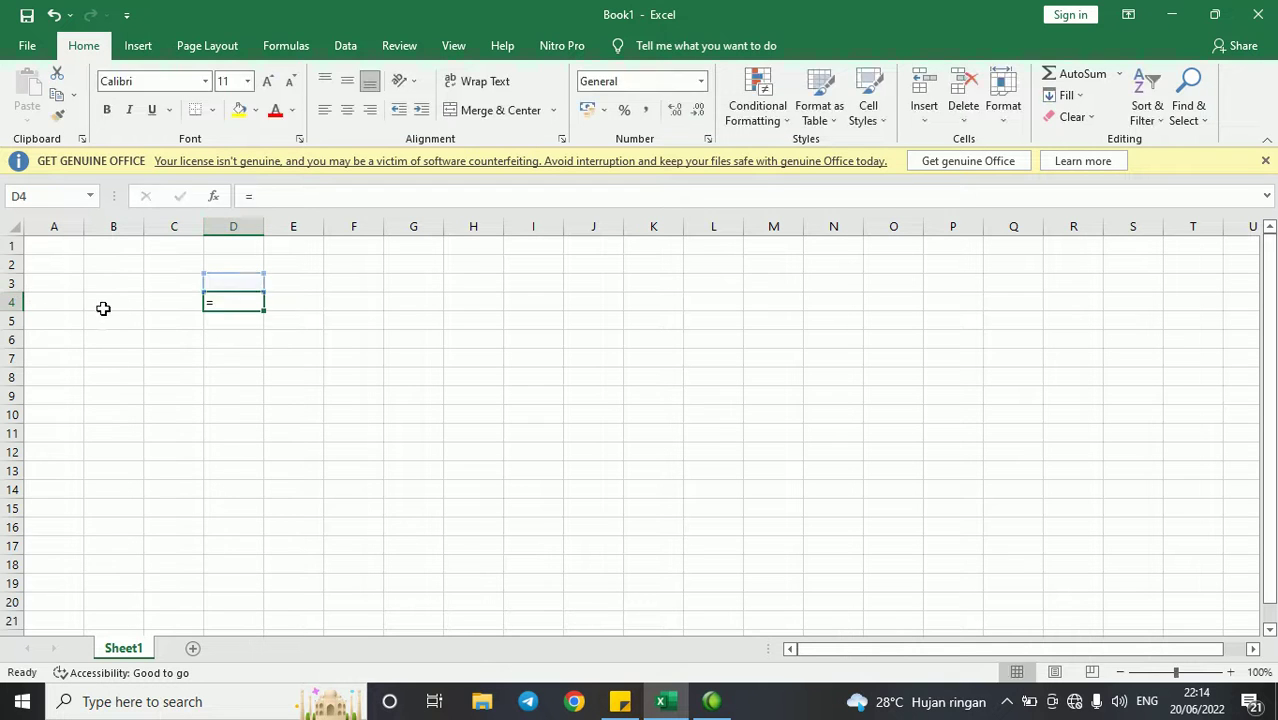
# - Enter the label Kolom in C4 and Baris in C5
pyautogui.press('Left')
pyautogui.write('Kolom')
pyautogui.press('Return')
pyautogui.write('Baris')
pyautogui.press('Return')
pyautogui.click(305, 306)
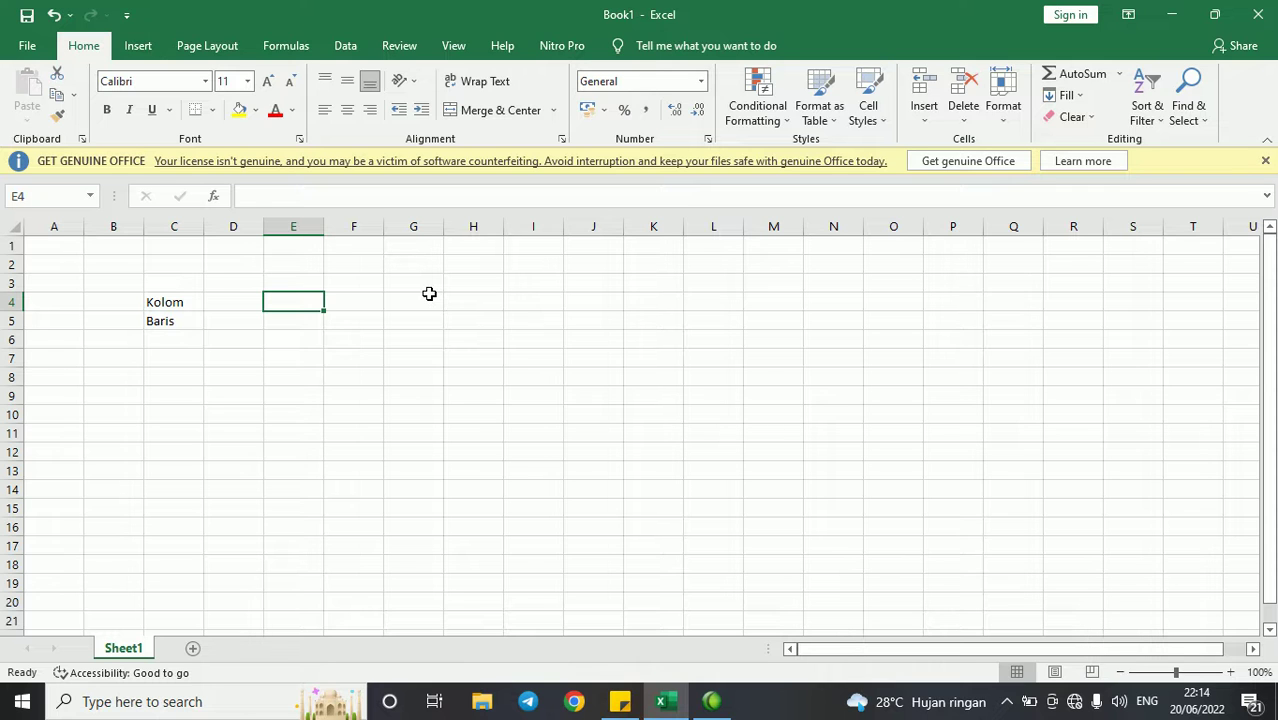
# - Enter E in cell E4, then select the whole sheet and delete all its contents
pyautogui.write('E4')
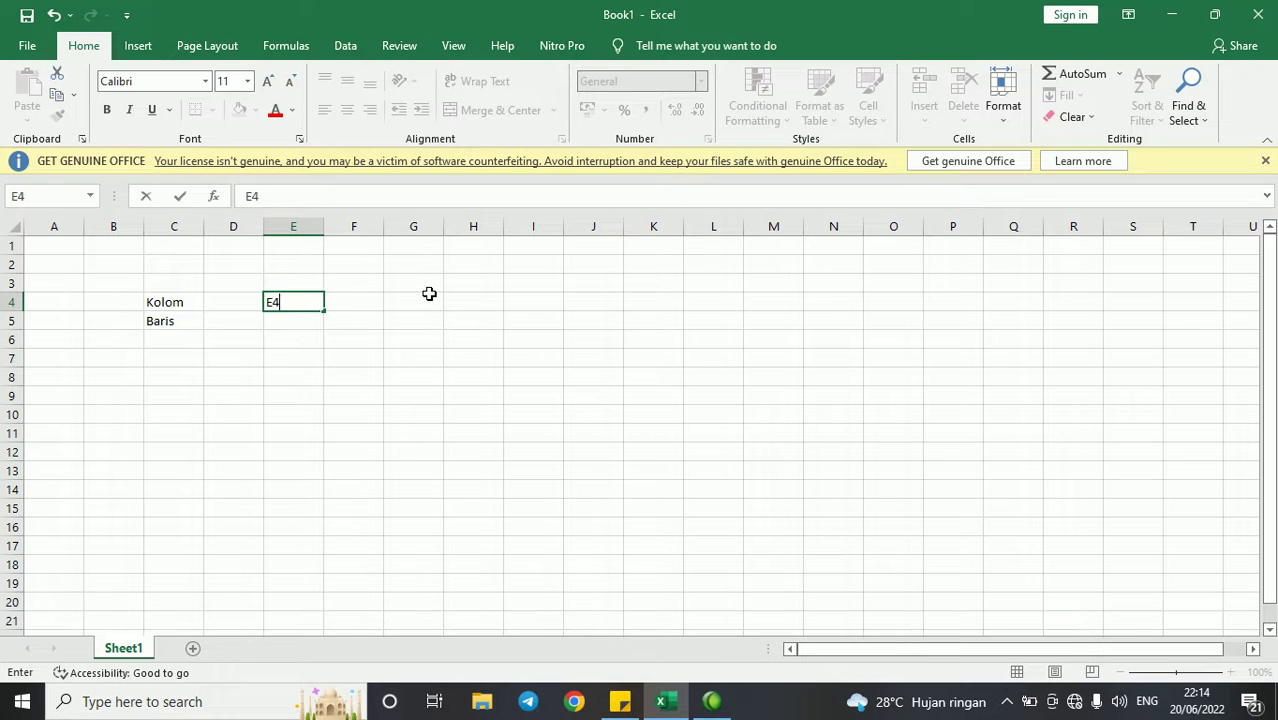
pyautogui.press('Return')
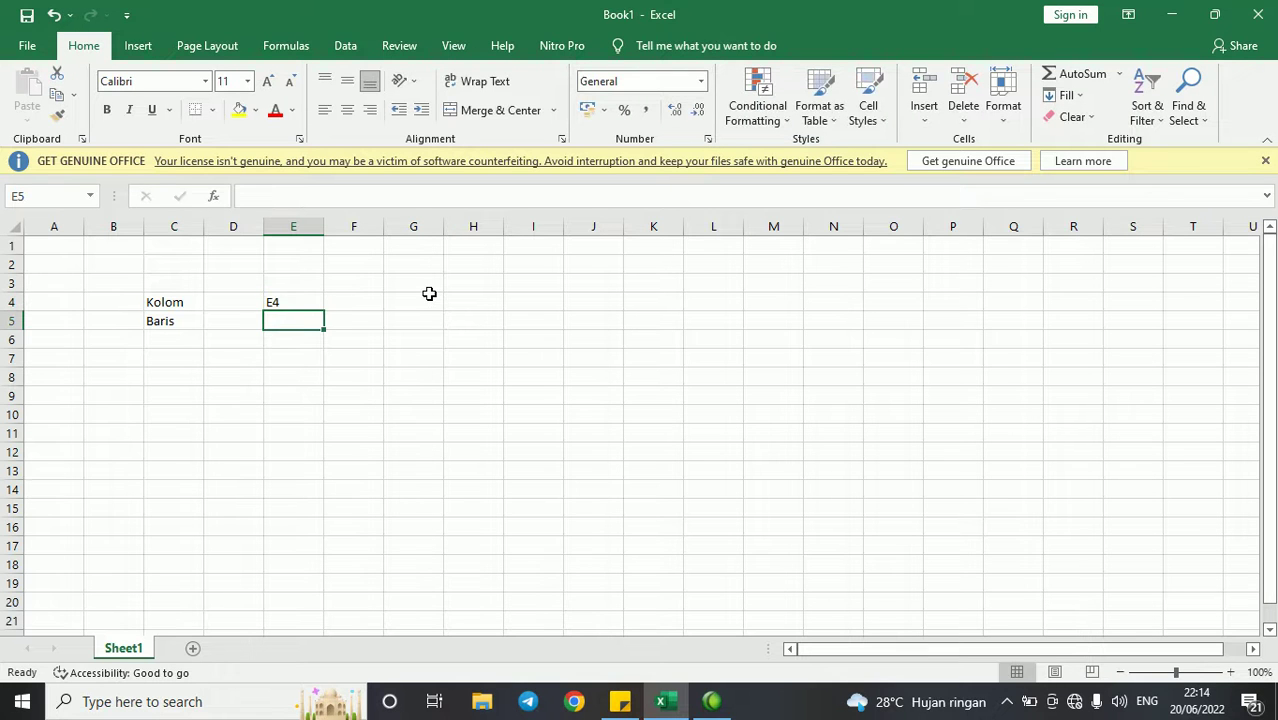
pyautogui.hotkey('ctrl', 'a')
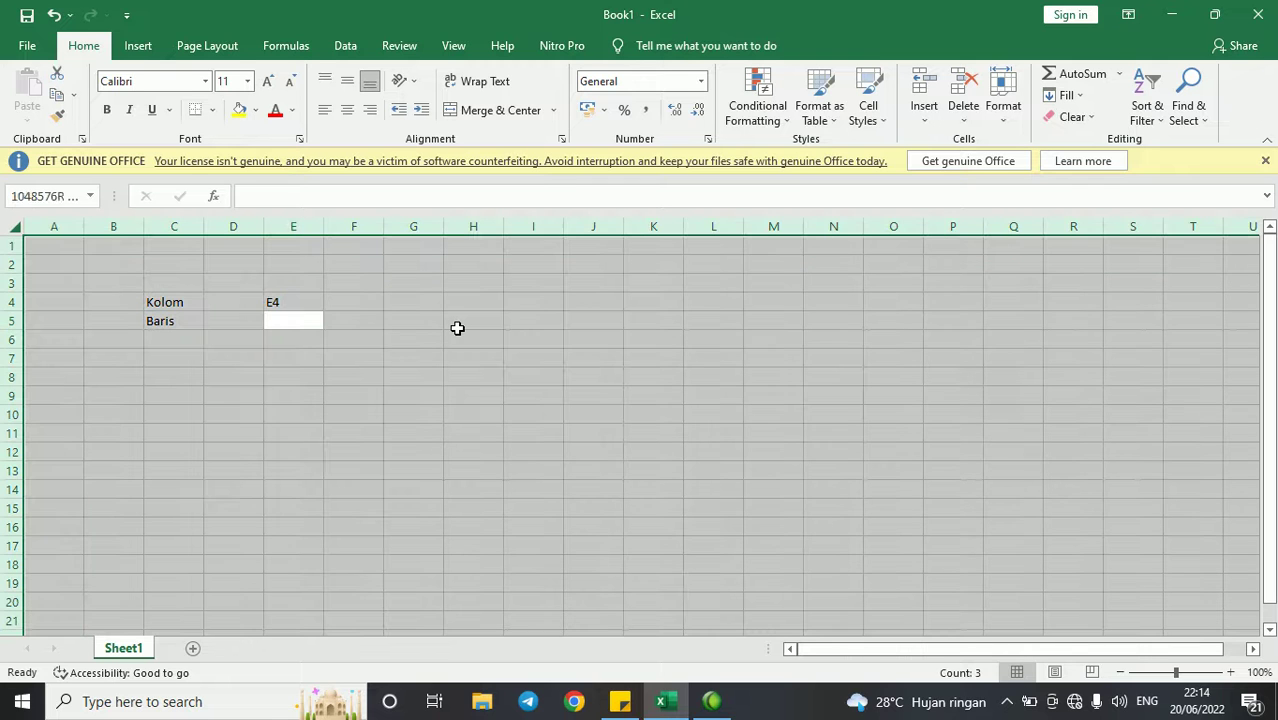
pyautogui.press('Delete')
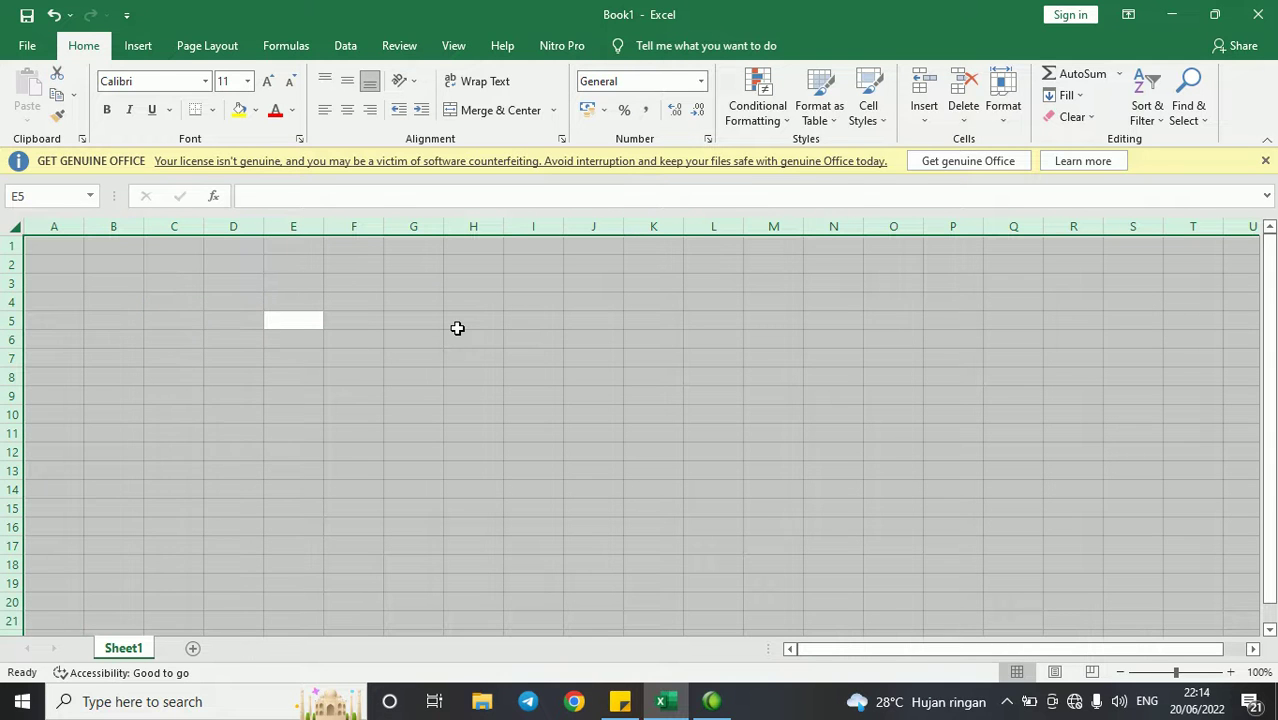
pyautogui.click(457, 328)
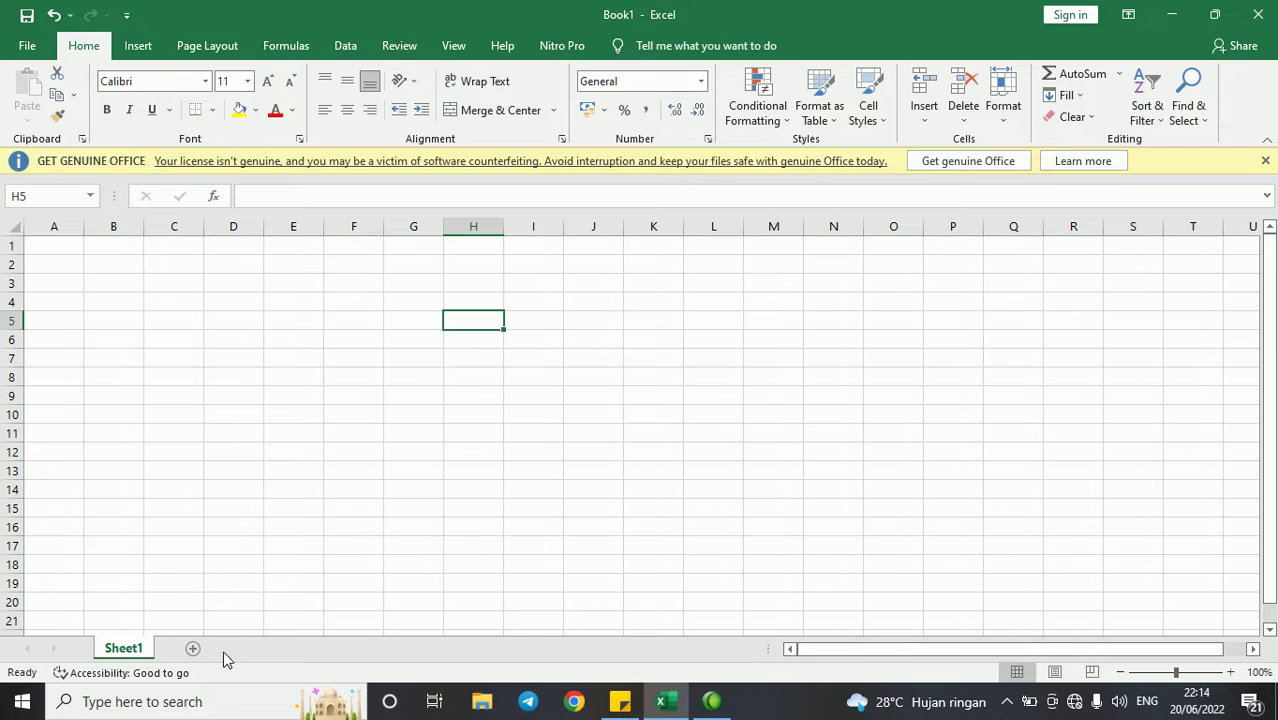
# - Add three new worksheets, Sheet2, Sheet3 and Sheet4
pyautogui.click(193, 648)
pyautogui.click(254, 649)
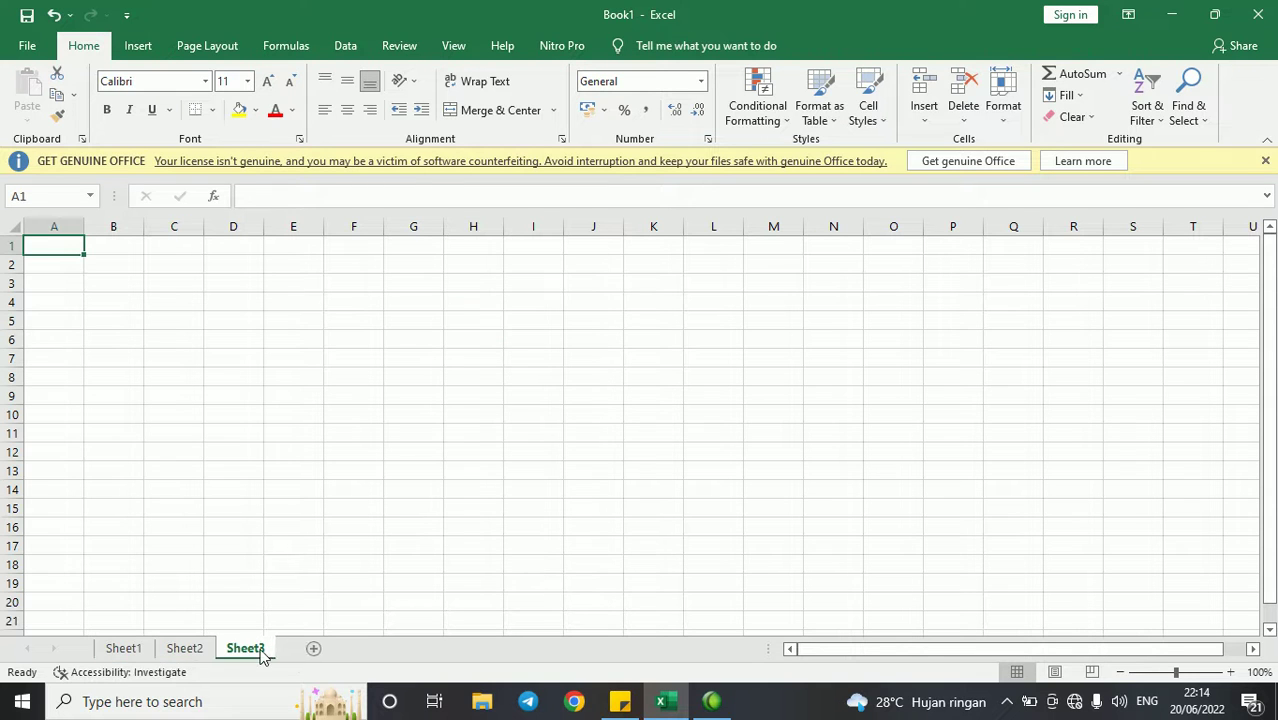
pyautogui.click(315, 650)
# - Delete Sheet4, Sheet3 and Sheet2 in turn from the workbook
pyautogui.rightClick(308, 651)
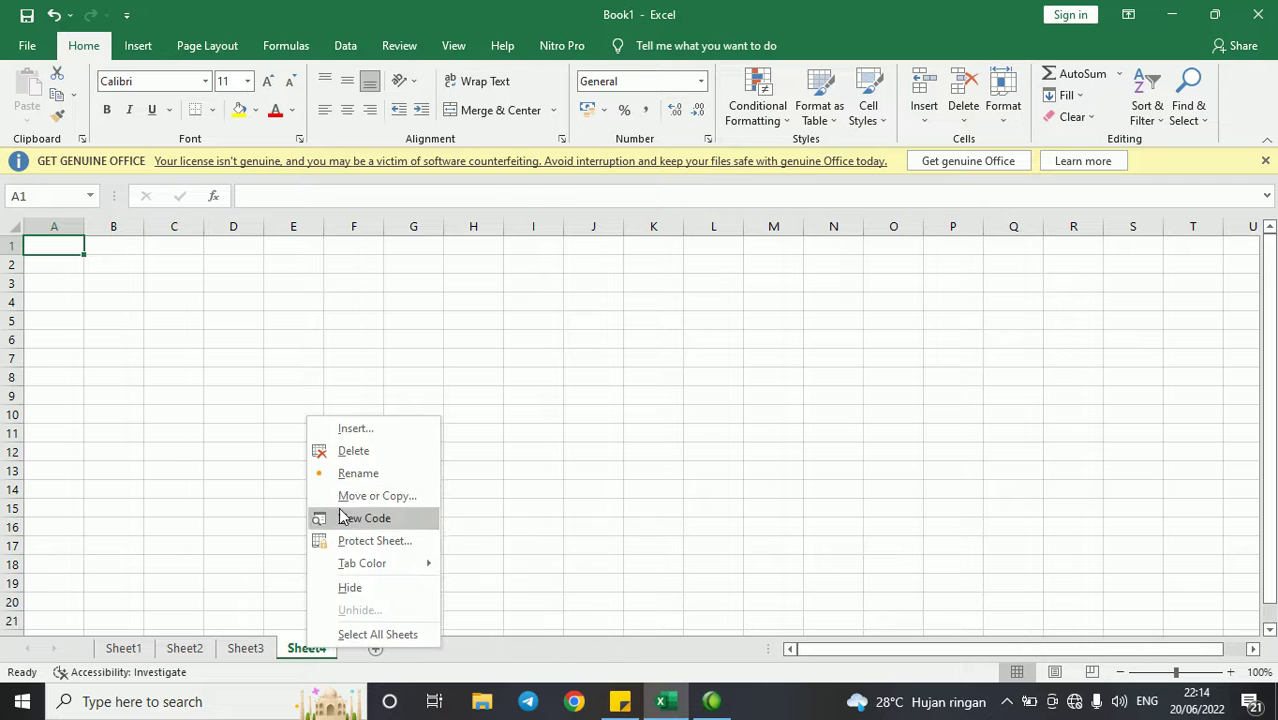
pyautogui.click(355, 452)
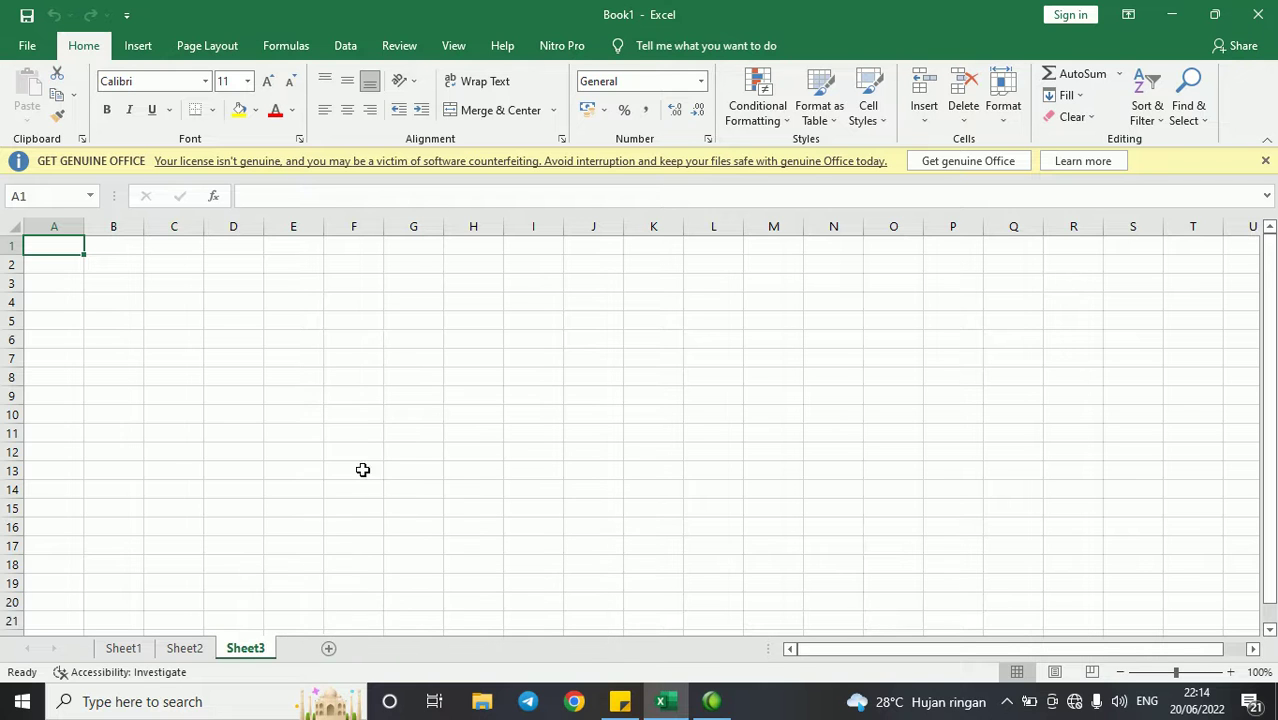
pyautogui.rightClick(250, 649)
pyautogui.click(302, 451)
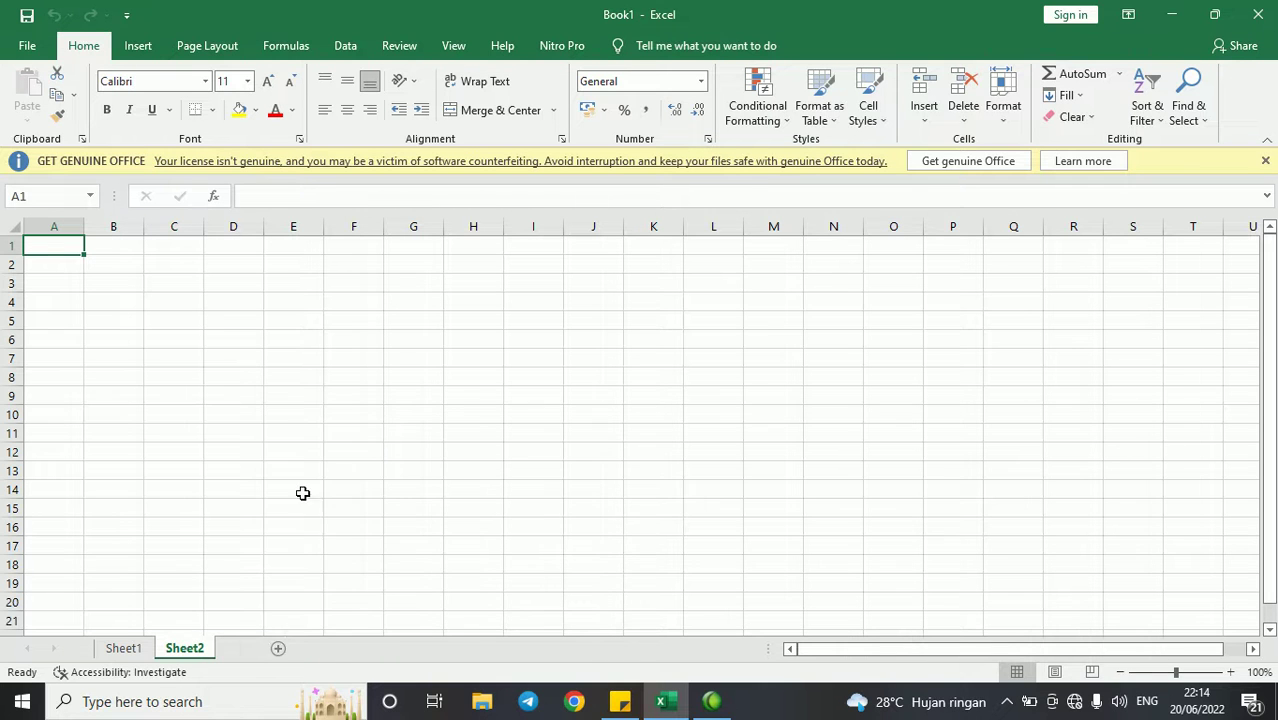
pyautogui.rightClick(185, 649)
pyautogui.click(245, 446)
pyautogui.click(291, 373)
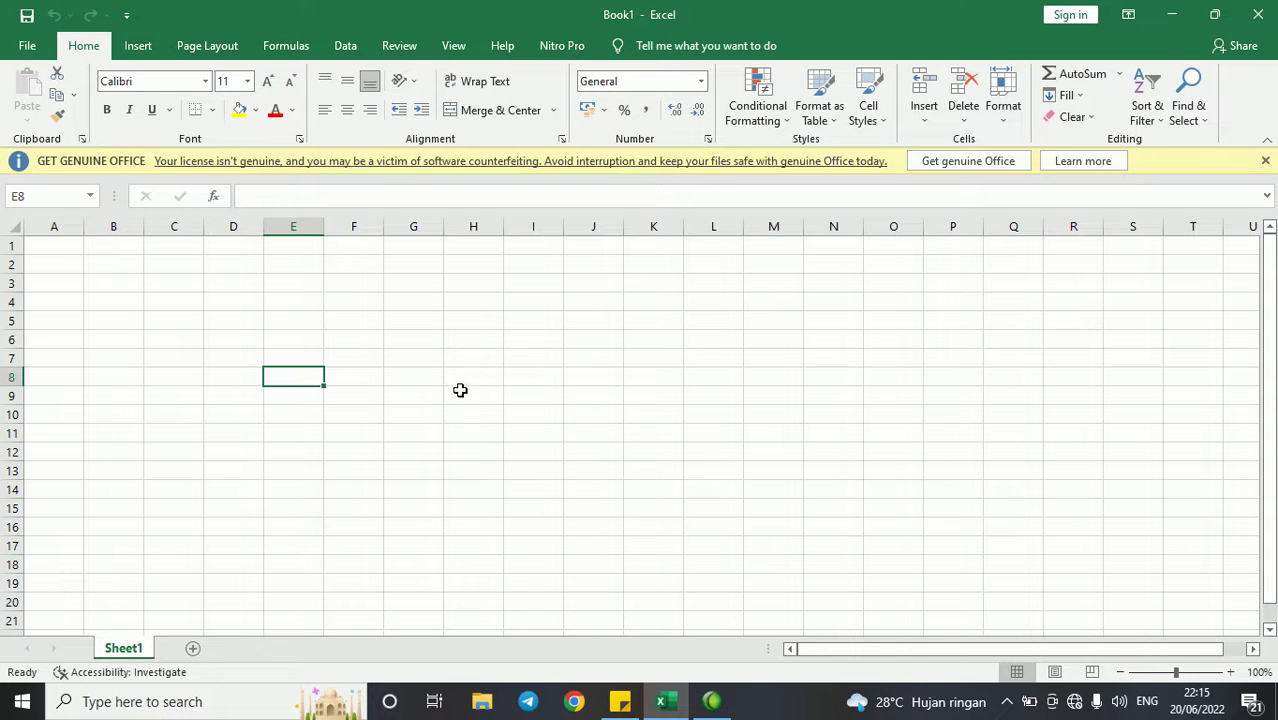
# - Enter a person's three-word full name in E8 and apply Wrap Text so it spans three lines
pyautogui.click(480, 83)
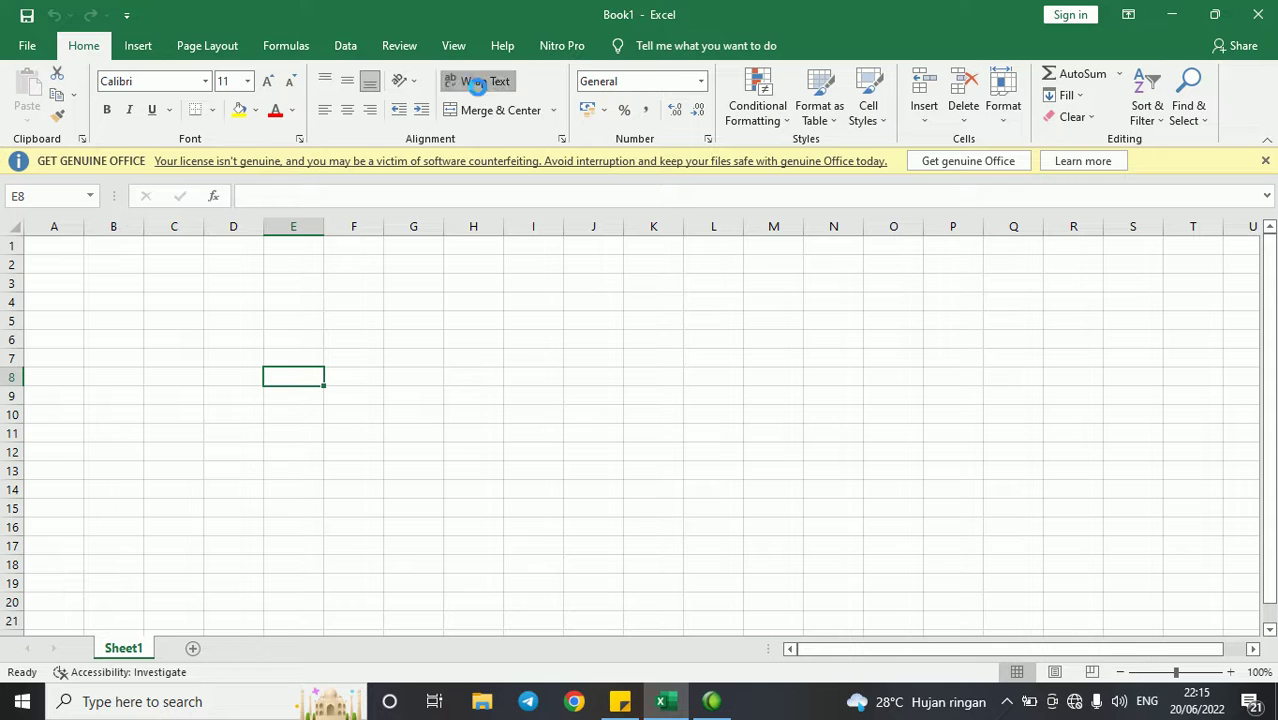
pyautogui.hotkey('ctrl', 'z')
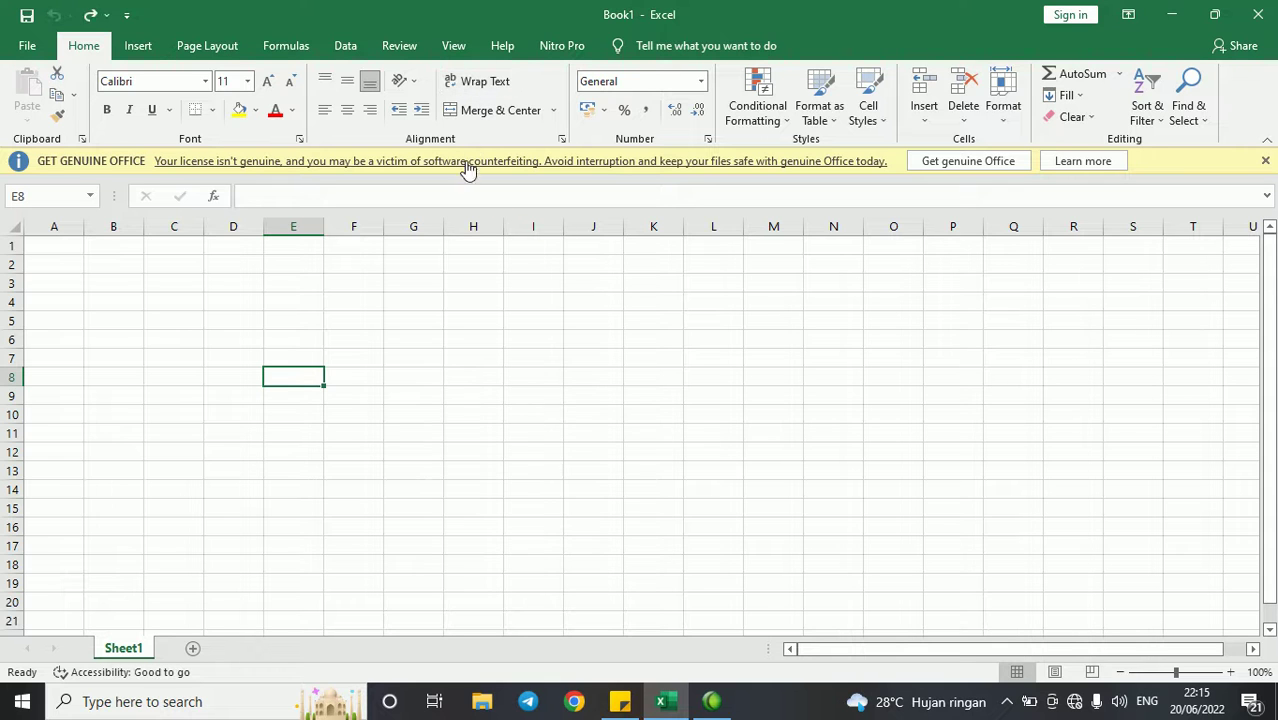
pyautogui.press('Return')
pyautogui.press('Down')
pyautogui.press('Up')
pyautogui.press('Up')
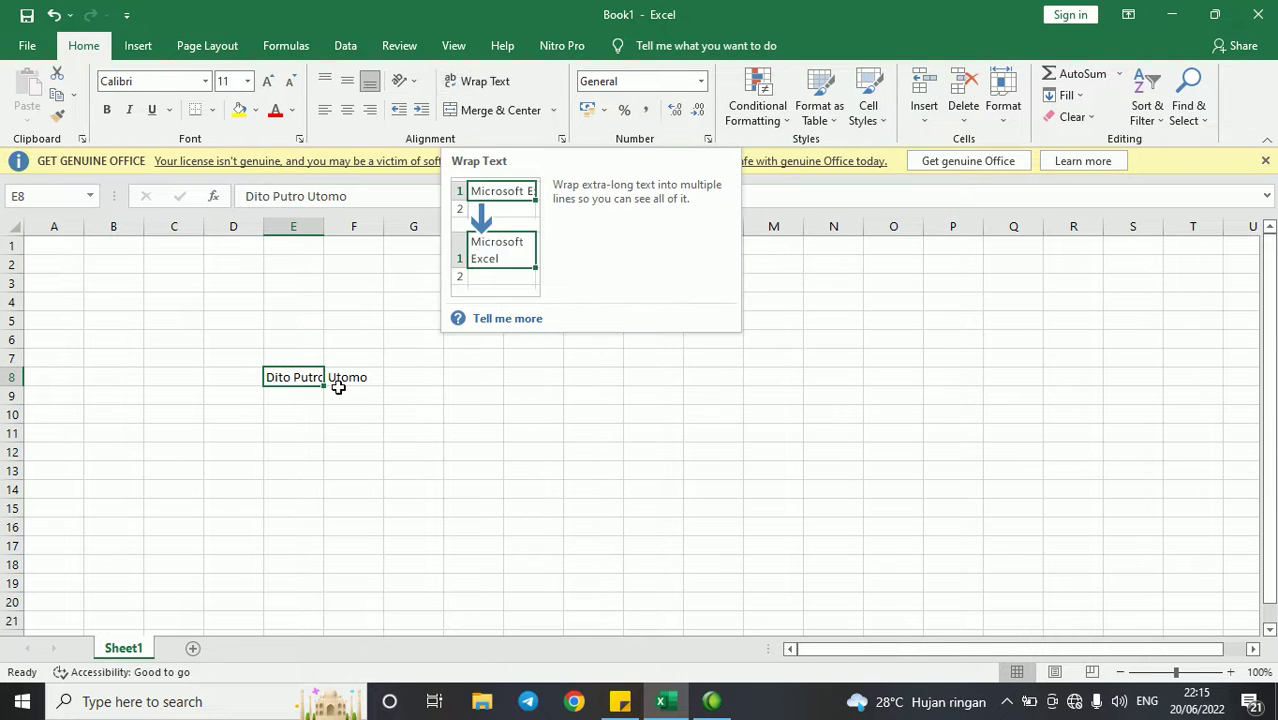
pyautogui.click(475, 87)
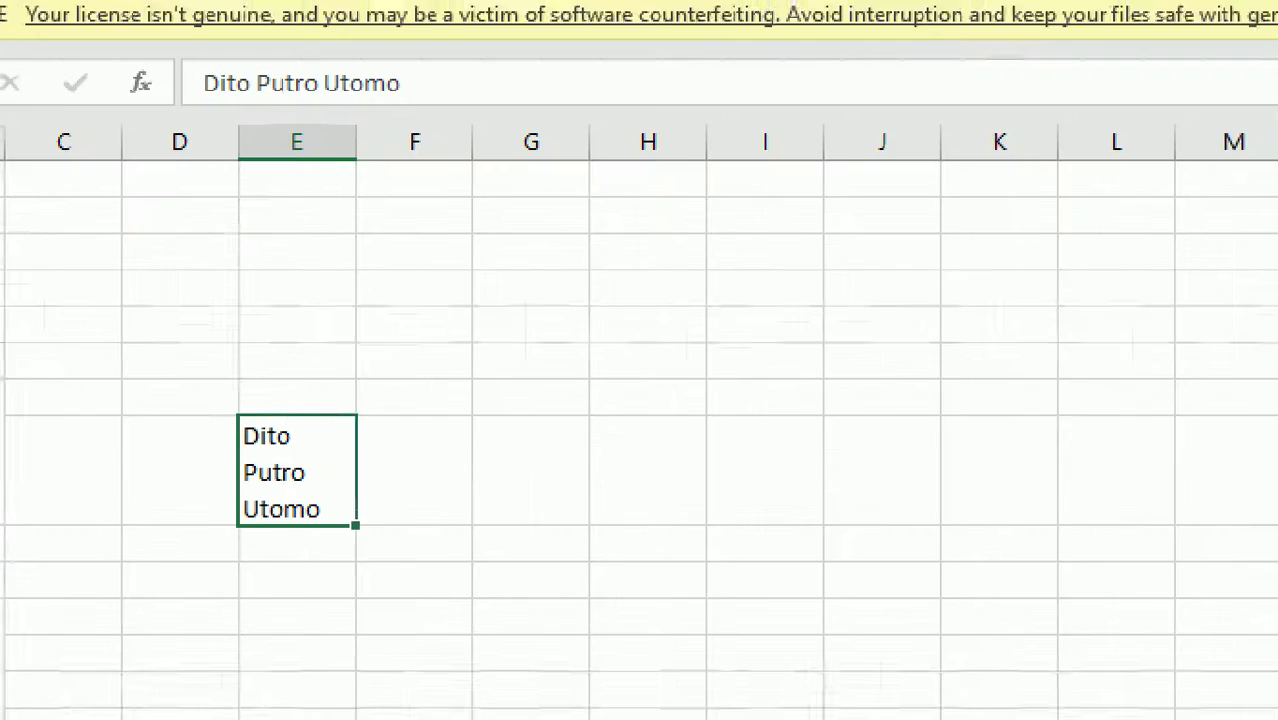
pyautogui.moveTo(239, 141); pyautogui.dragTo(228, 403)
pyautogui.moveTo(372, 148); pyautogui.dragTo(375, 492)
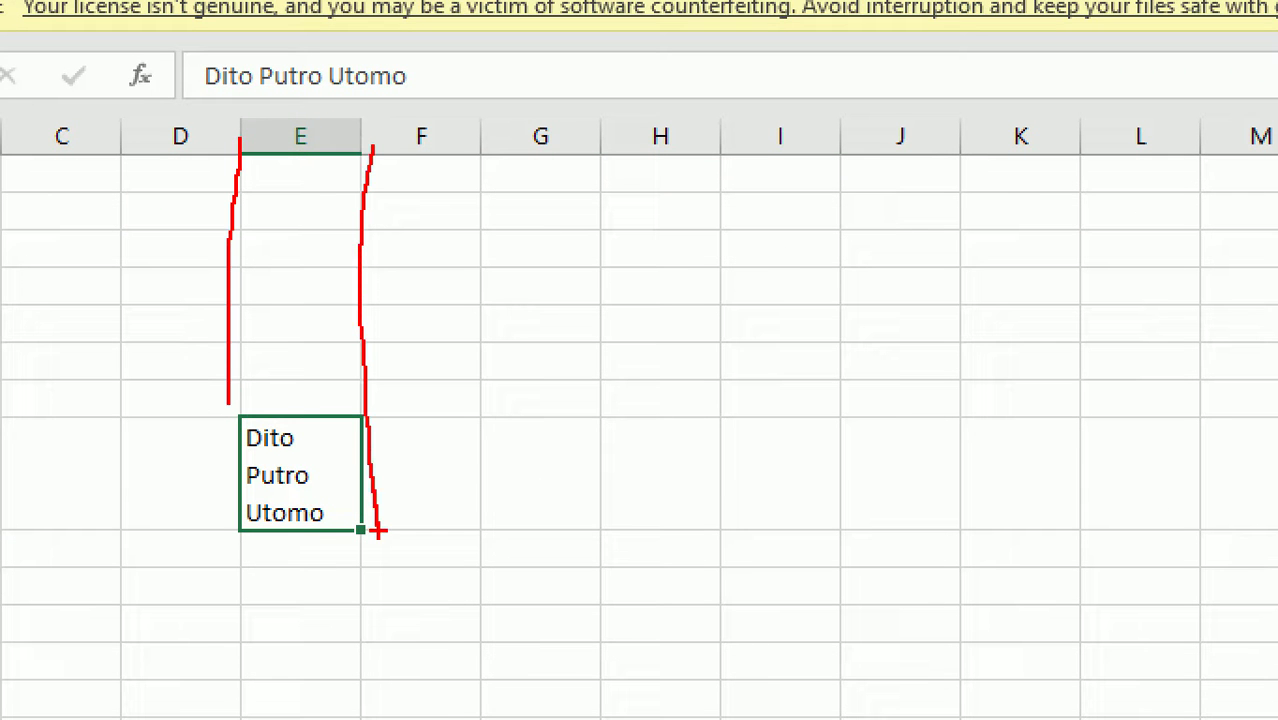
pyautogui.press('Escape')
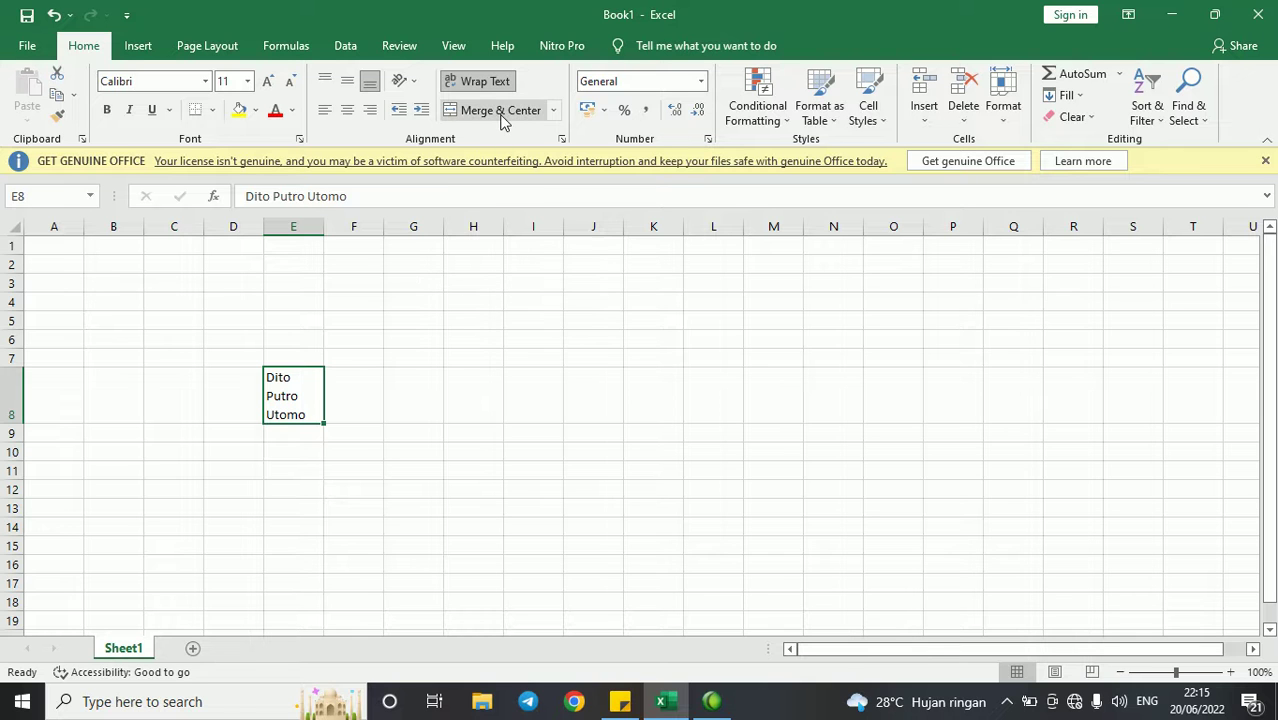
pyautogui.moveTo(411, 286); pyautogui.dragTo(418, 315)
pyautogui.click(546, 288)
pyautogui.click(487, 281)
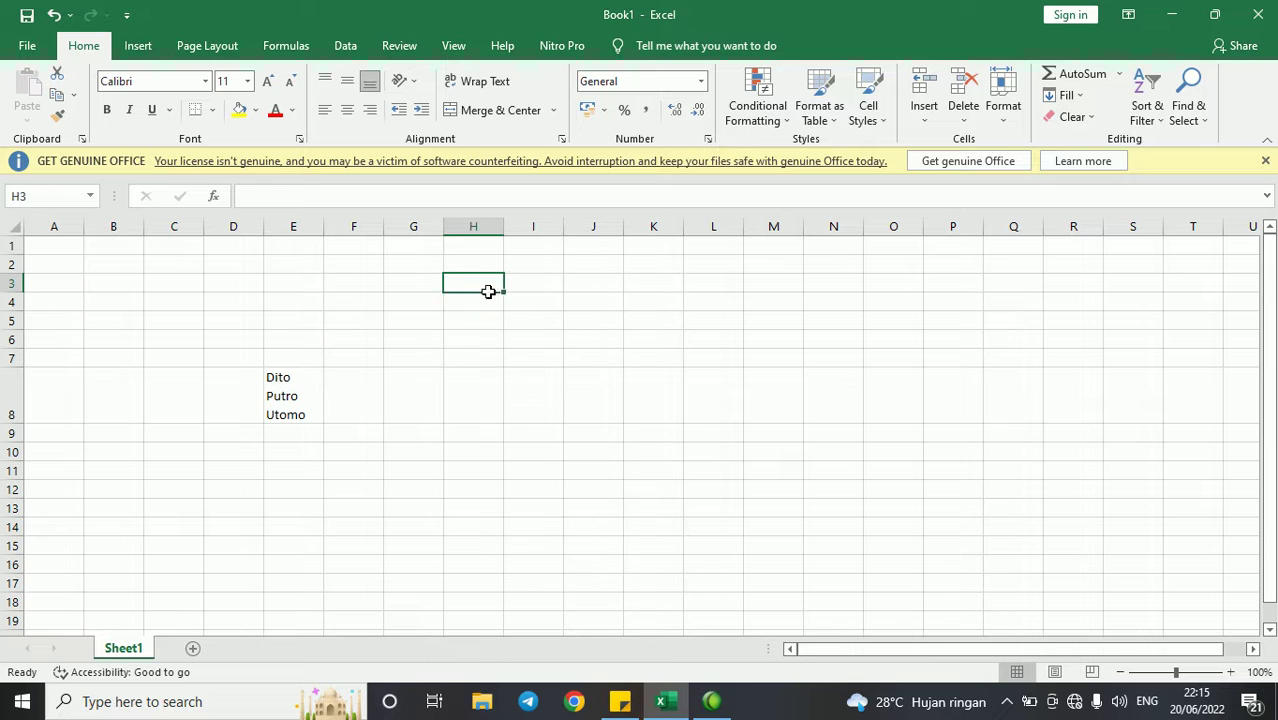
pyautogui.moveTo(487, 281); pyautogui.dragTo(490, 304)
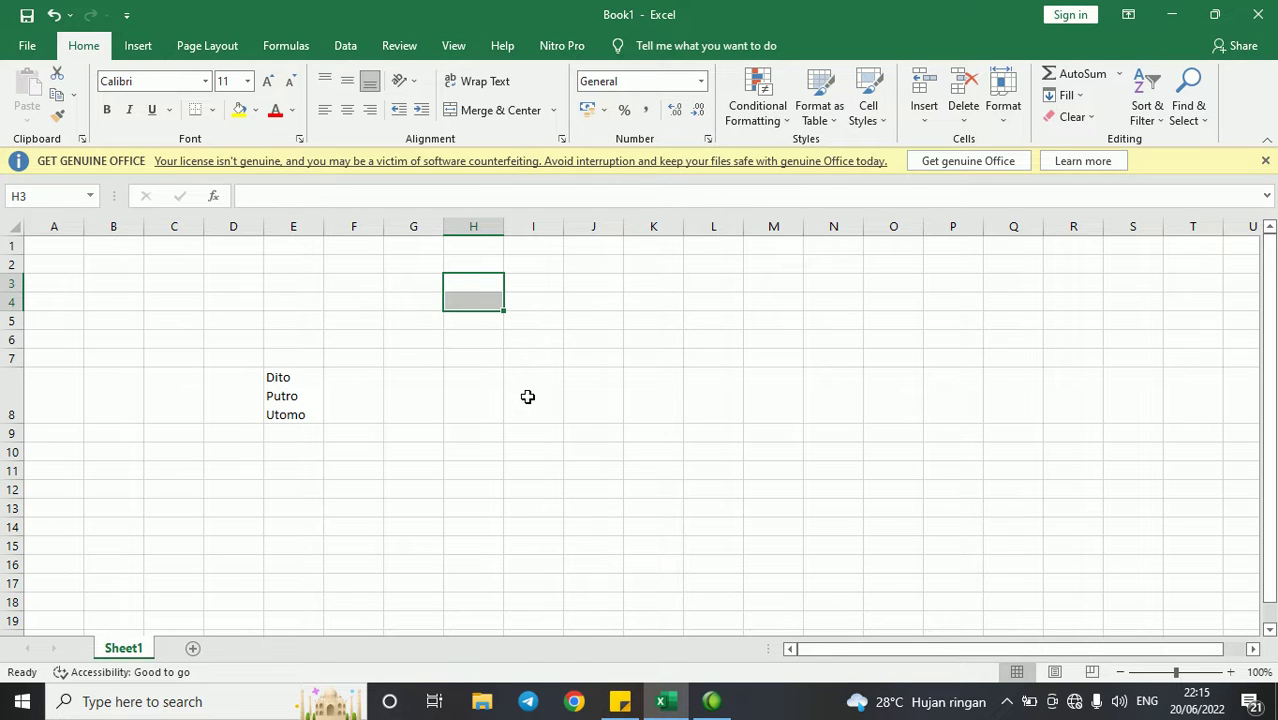
pyautogui.click(488, 112)
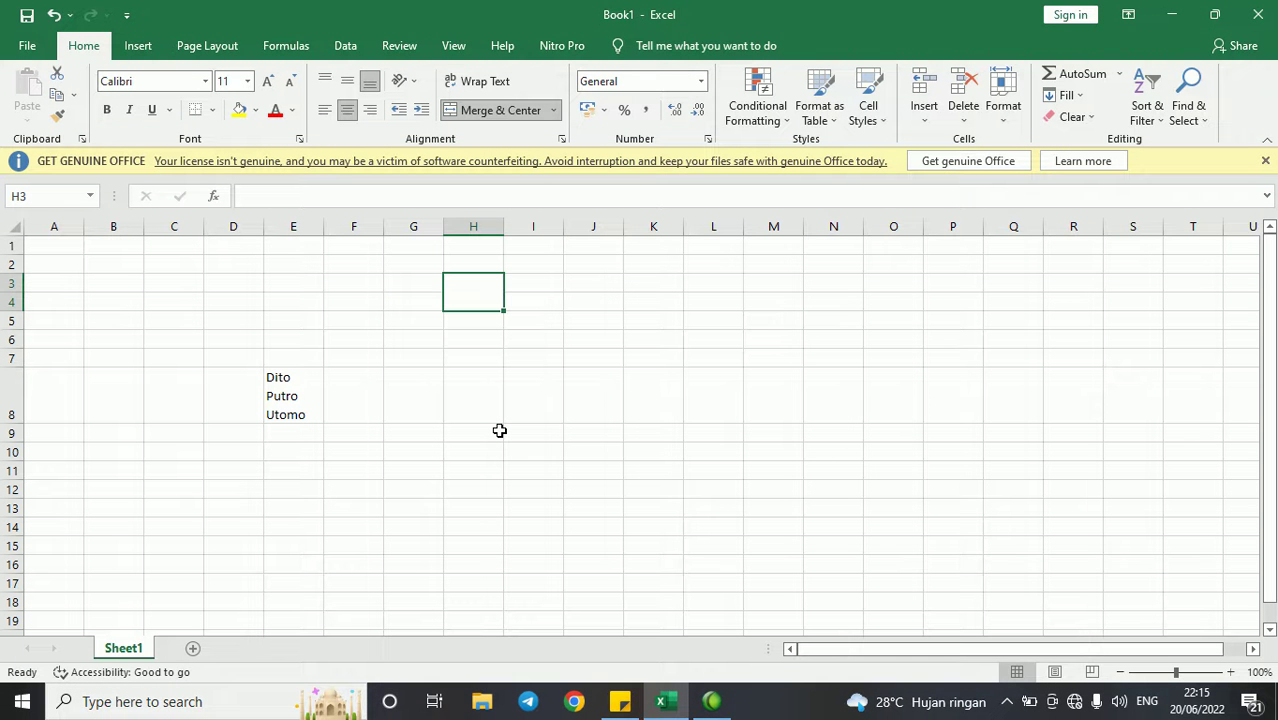
pyautogui.moveTo(650, 322); pyautogui.dragTo(665, 565)
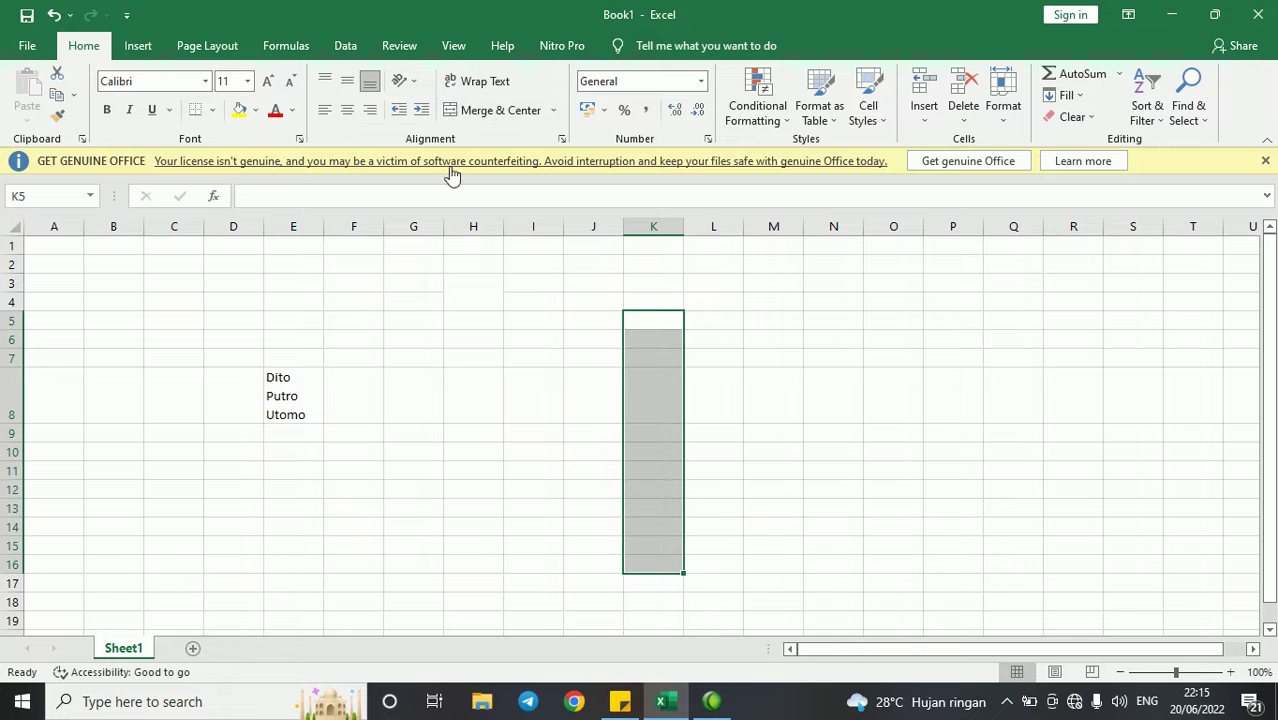
pyautogui.click(476, 115)
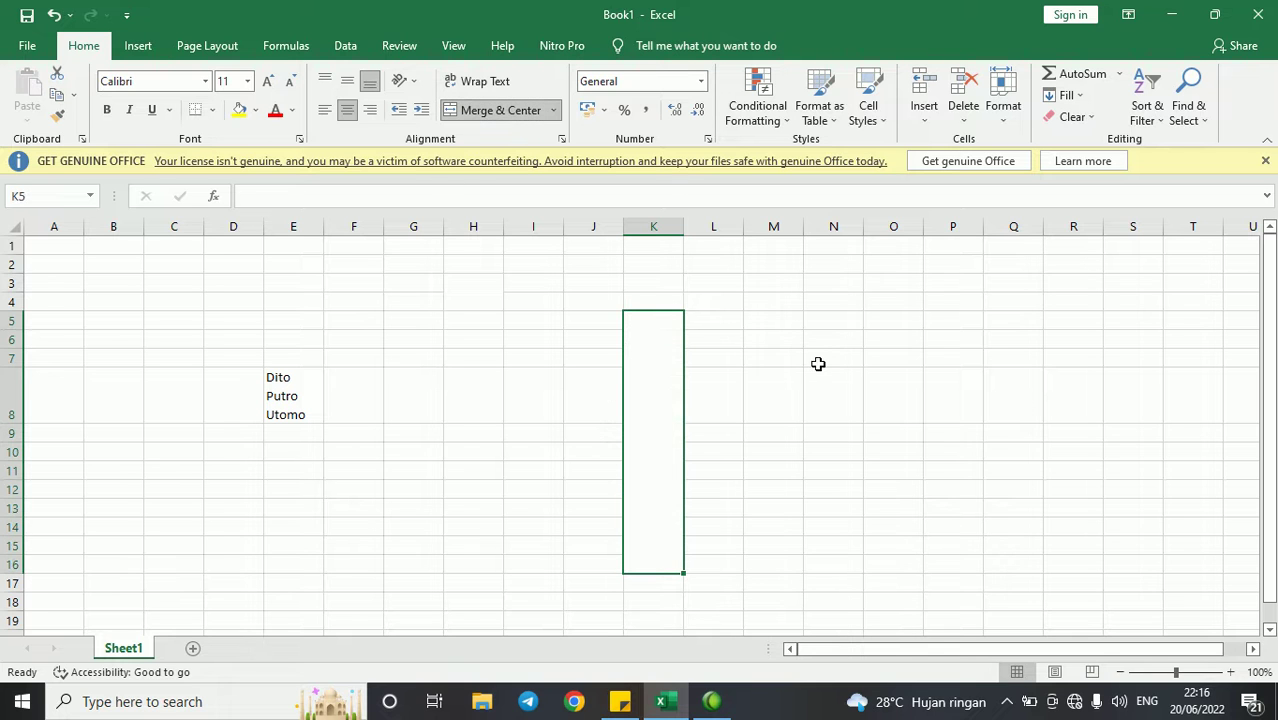
pyautogui.hotkey('ctrl', 'z')
pyautogui.click(491, 264)
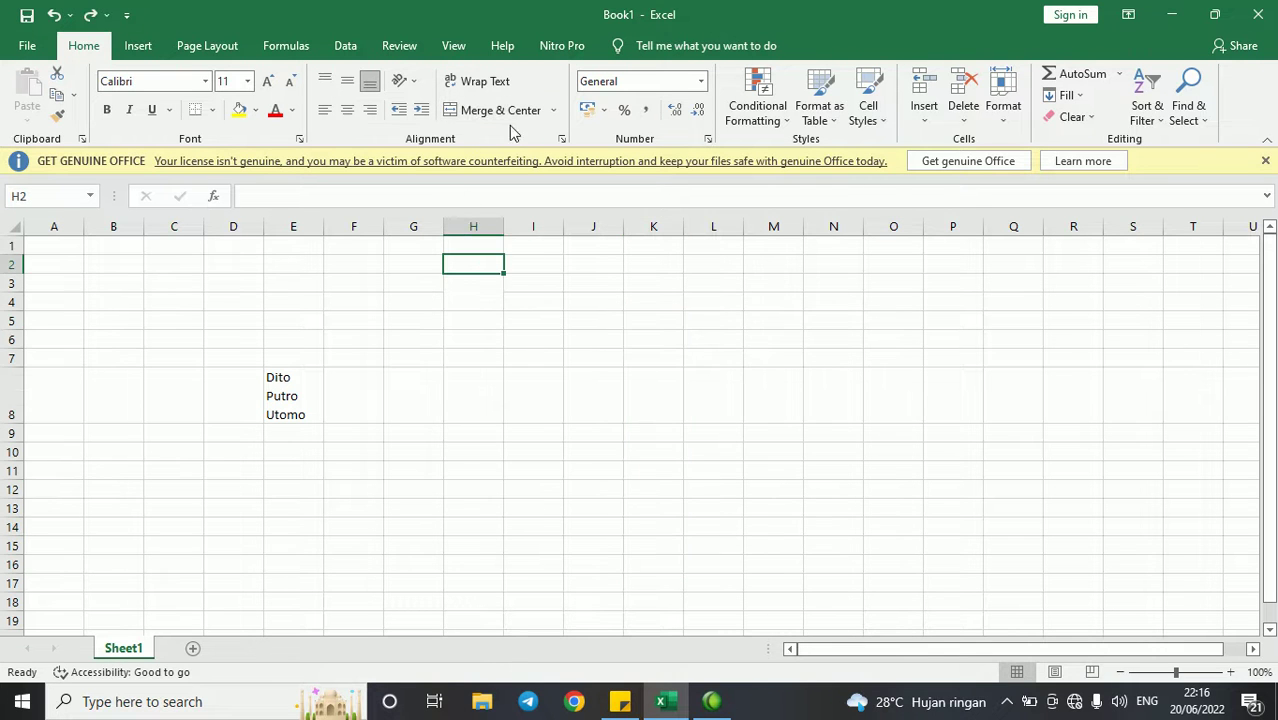
pyautogui.moveTo(495, 285); pyautogui.dragTo(494, 302)
pyautogui.click(480, 115)
pyautogui.click(482, 117)
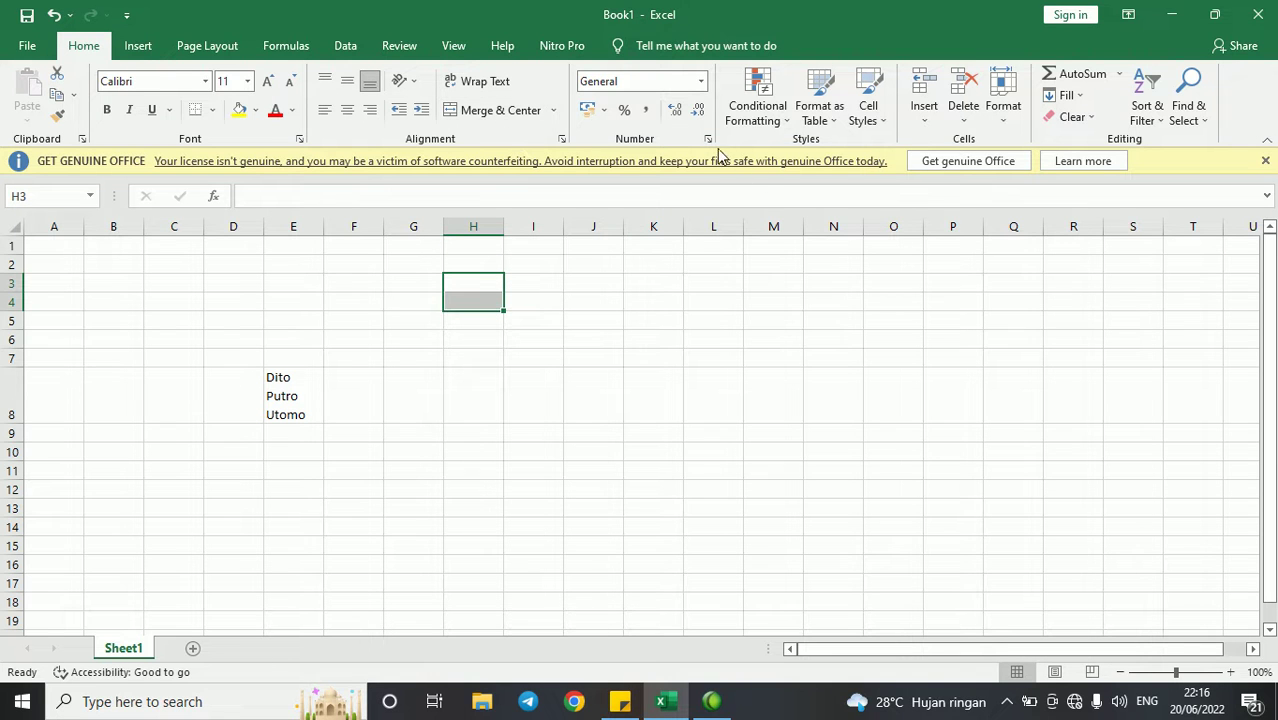
pyautogui.click(661, 340)
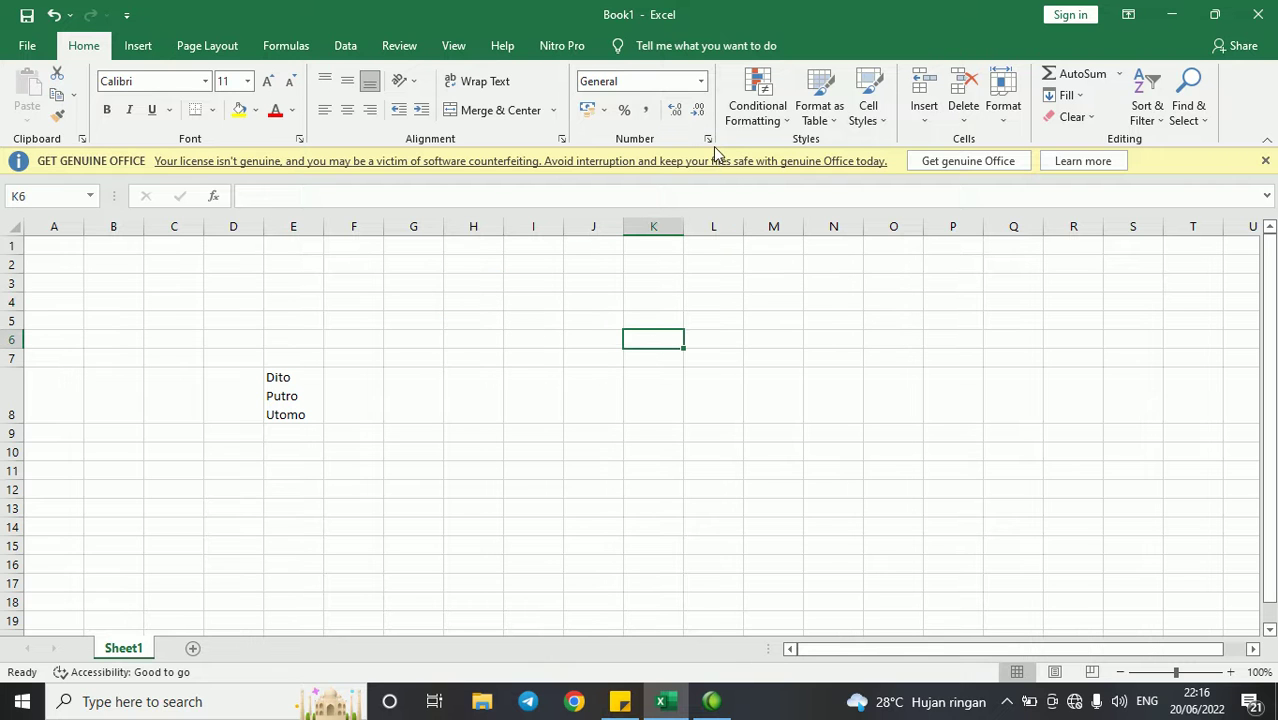
# - Enter 1000000 in K6, apply Comma Style, and remove the decimals to show 1.000.000
pyautogui.write('100000')
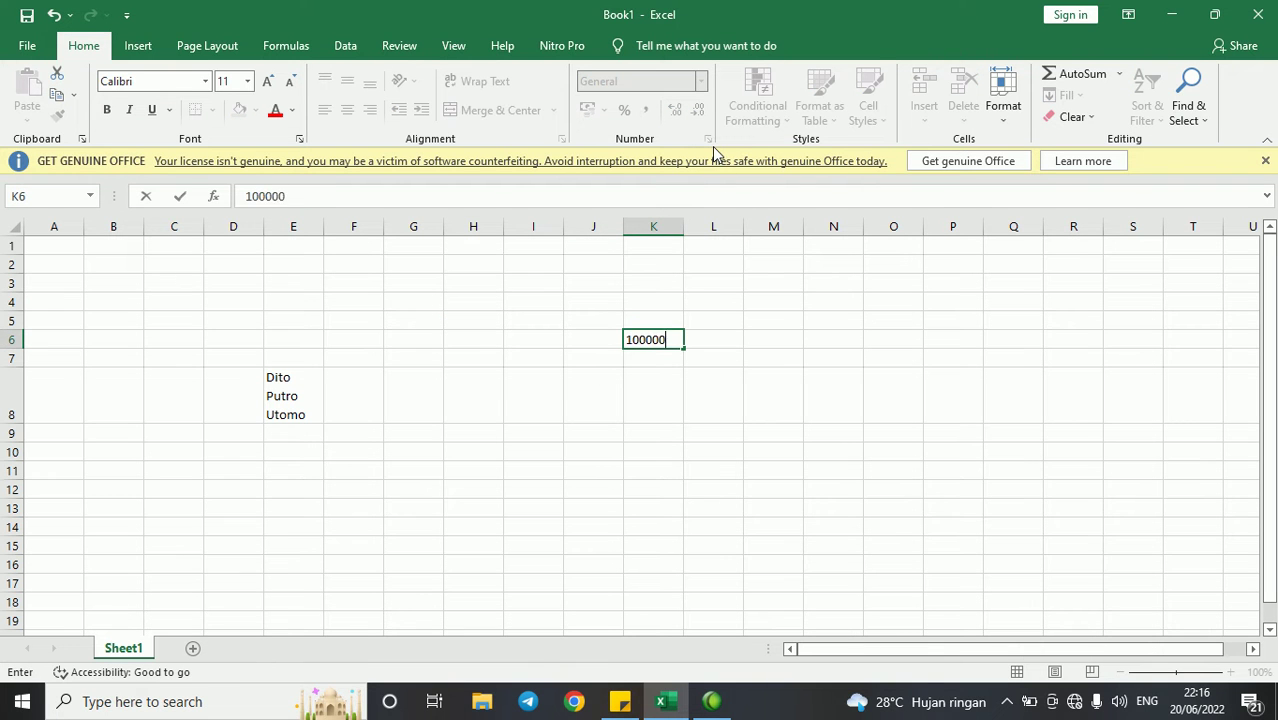
pyautogui.write('0')
pyautogui.press('Return')
pyautogui.press('Up')
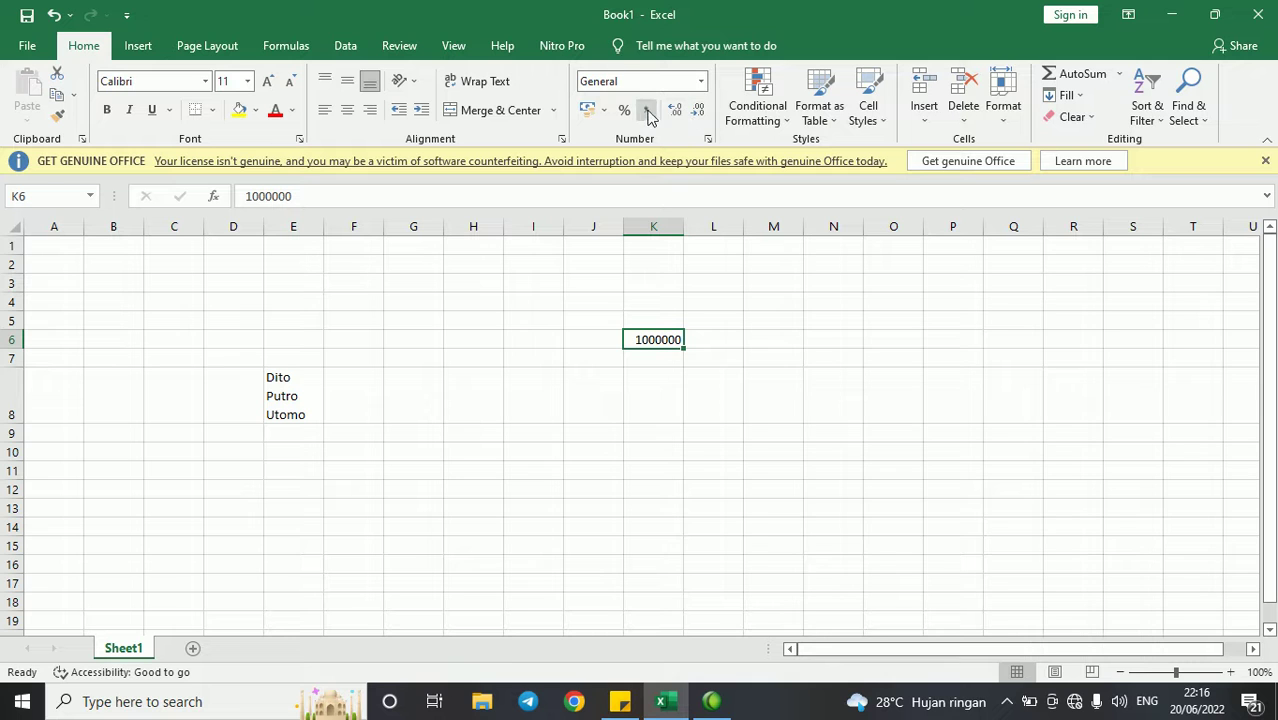
pyautogui.click(647, 110)
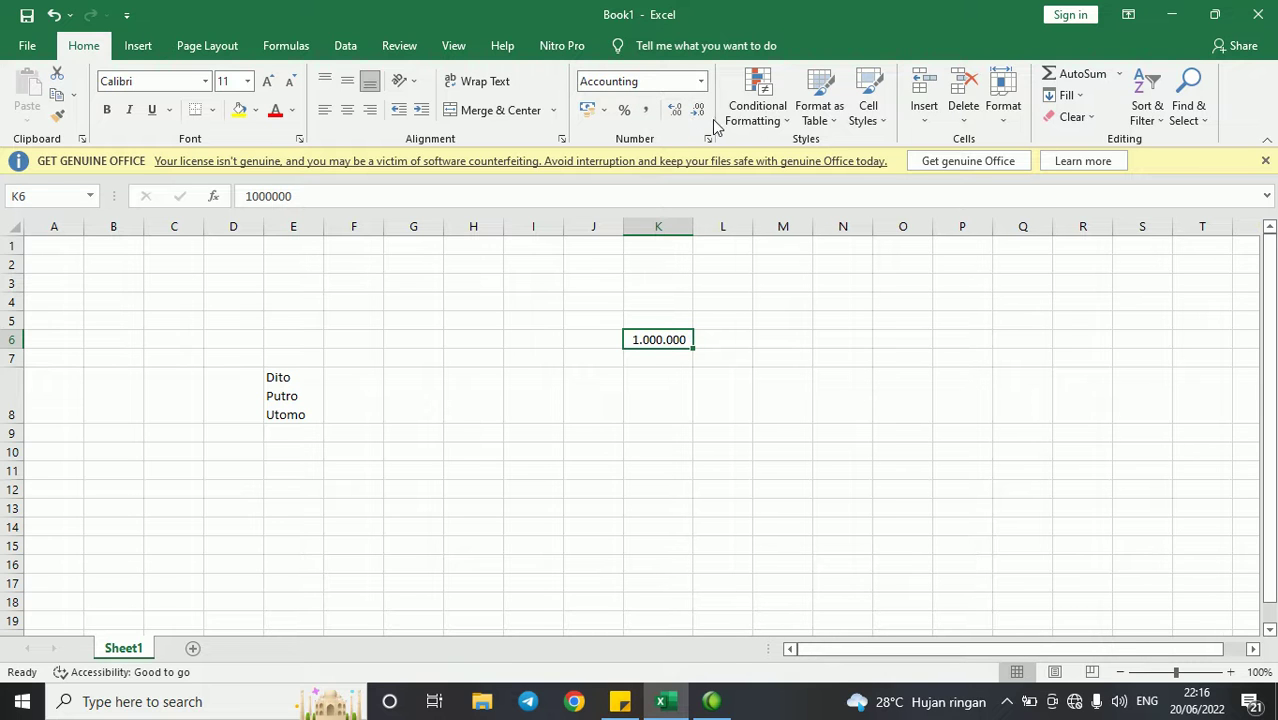
pyautogui.click(676, 110)
pyautogui.click(676, 110)
pyautogui.click(702, 108)
pyautogui.click(702, 108)
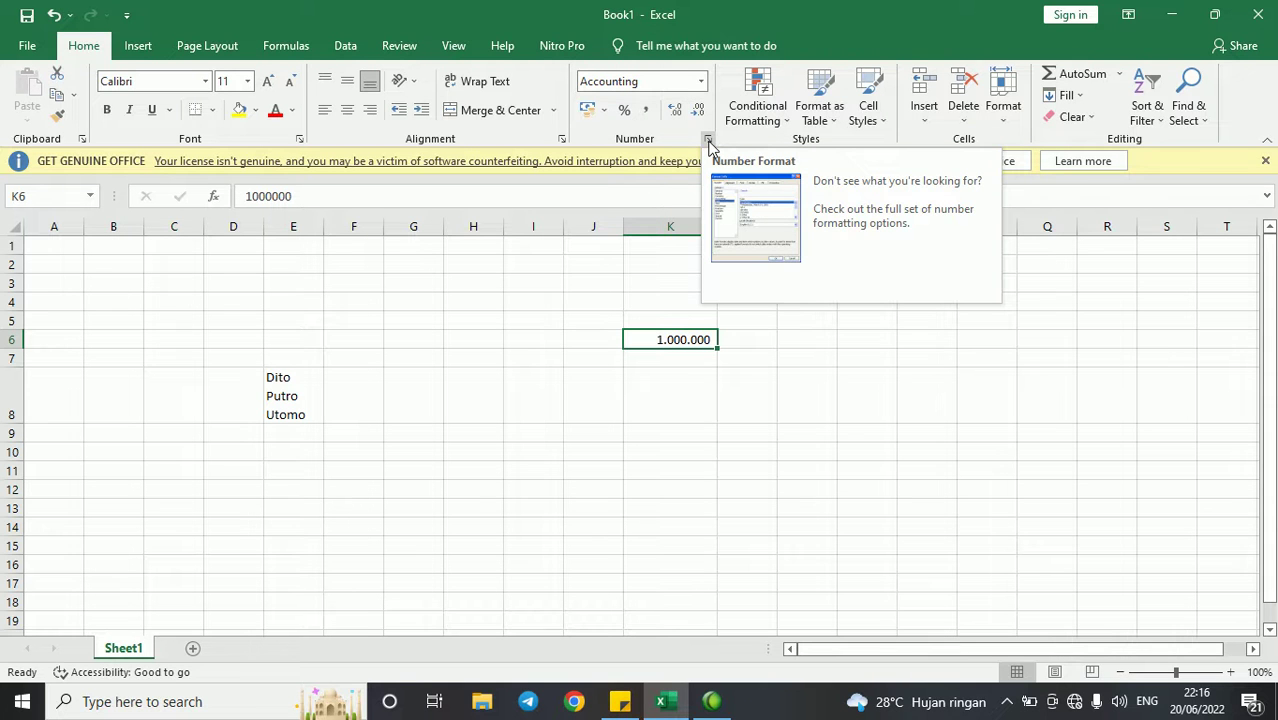
# - Format K6 as Currency with the Rp Indonesian symbol in Format Cells
pyautogui.click(708, 140)
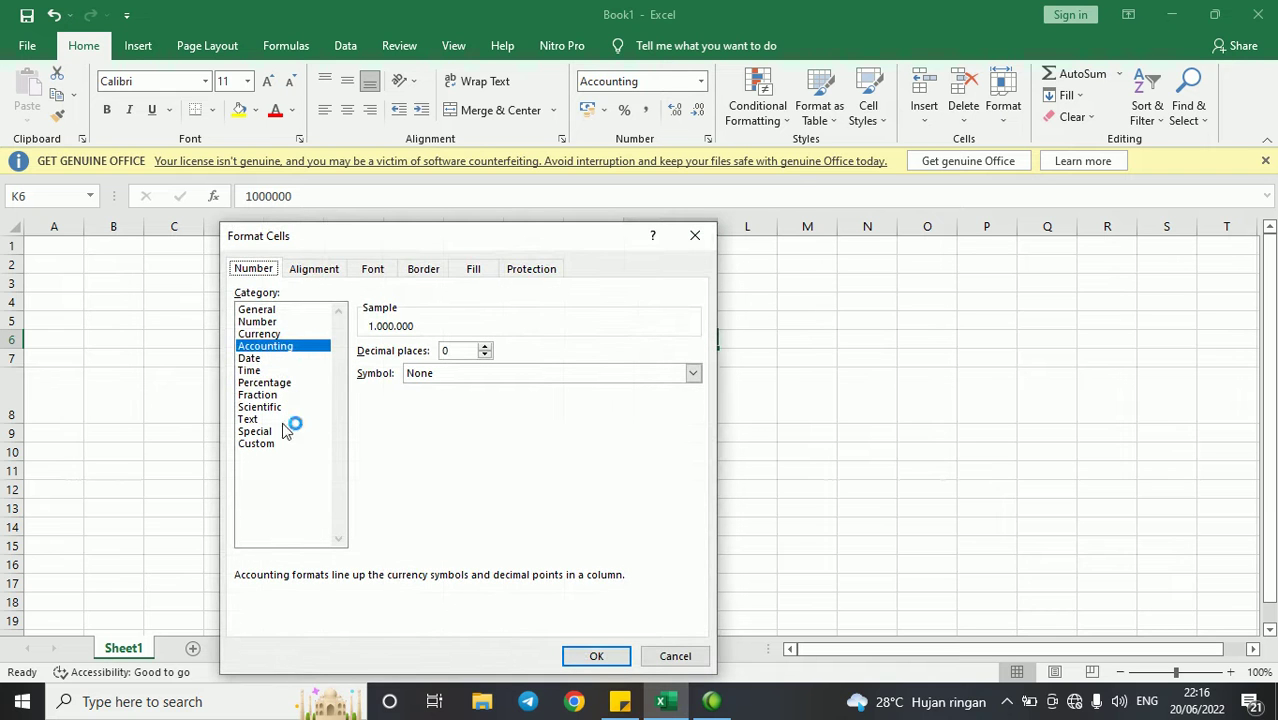
pyautogui.click(272, 334)
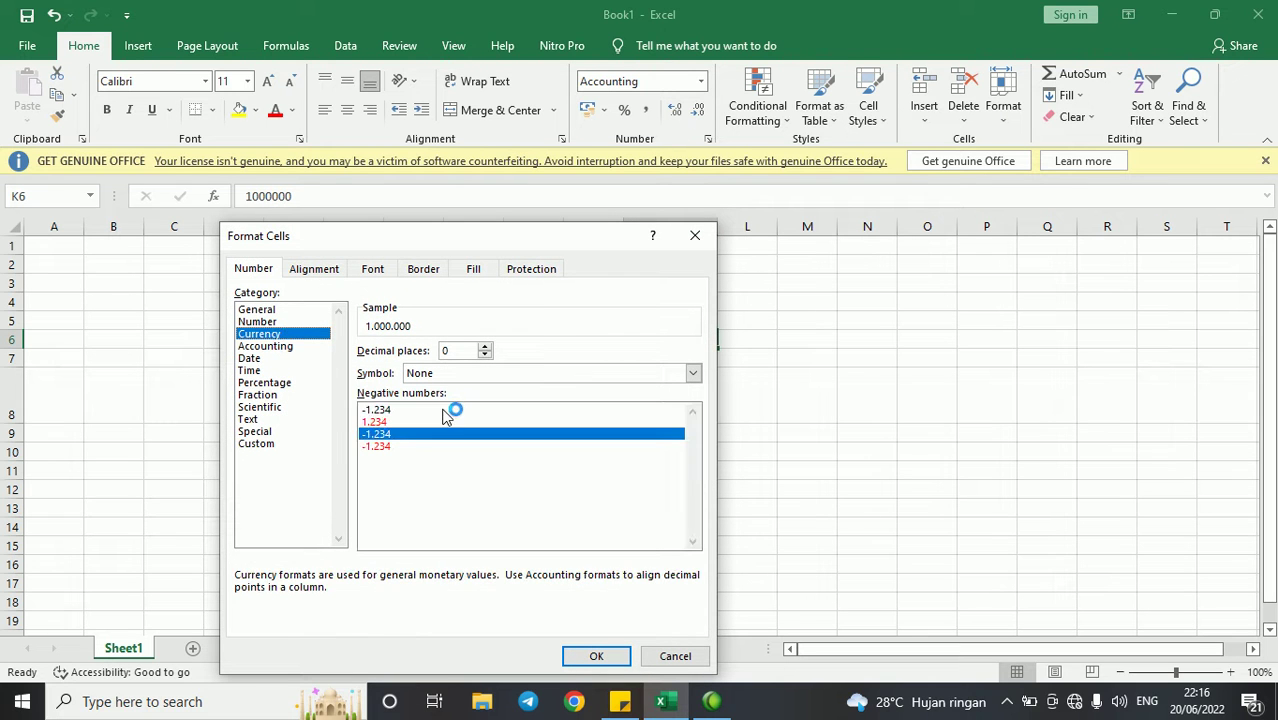
pyautogui.click(463, 372)
pyautogui.scroll(-9, 530, 495)
pyautogui.scroll(-20, 545, 513)
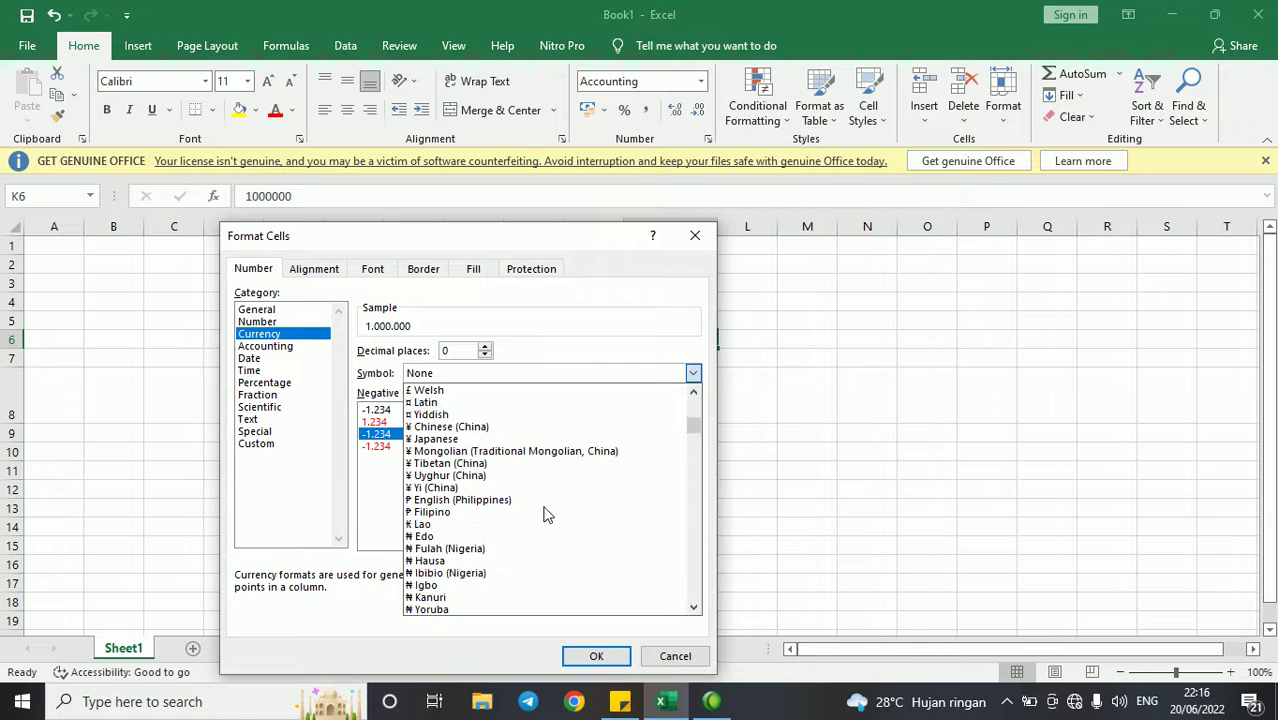
pyautogui.scroll(-20, 622, 495)
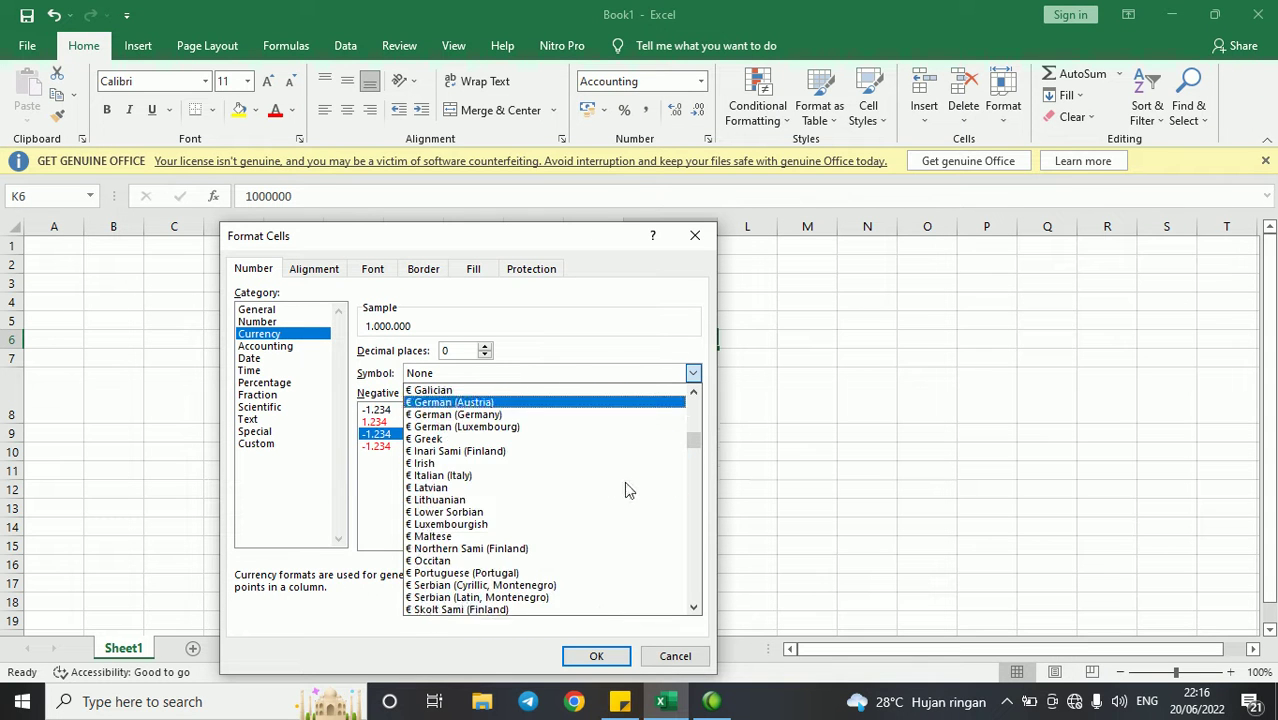
pyautogui.scroll(-20, 617, 505)
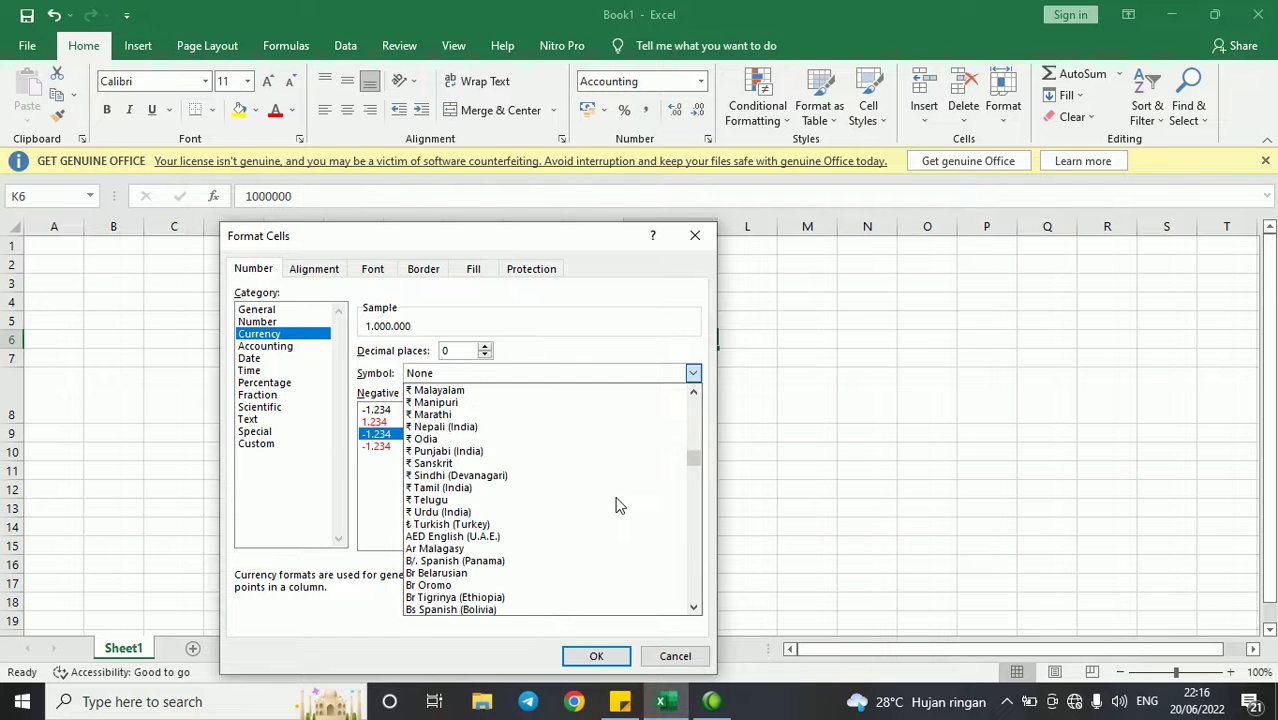
pyautogui.scroll(-20, 617, 505)
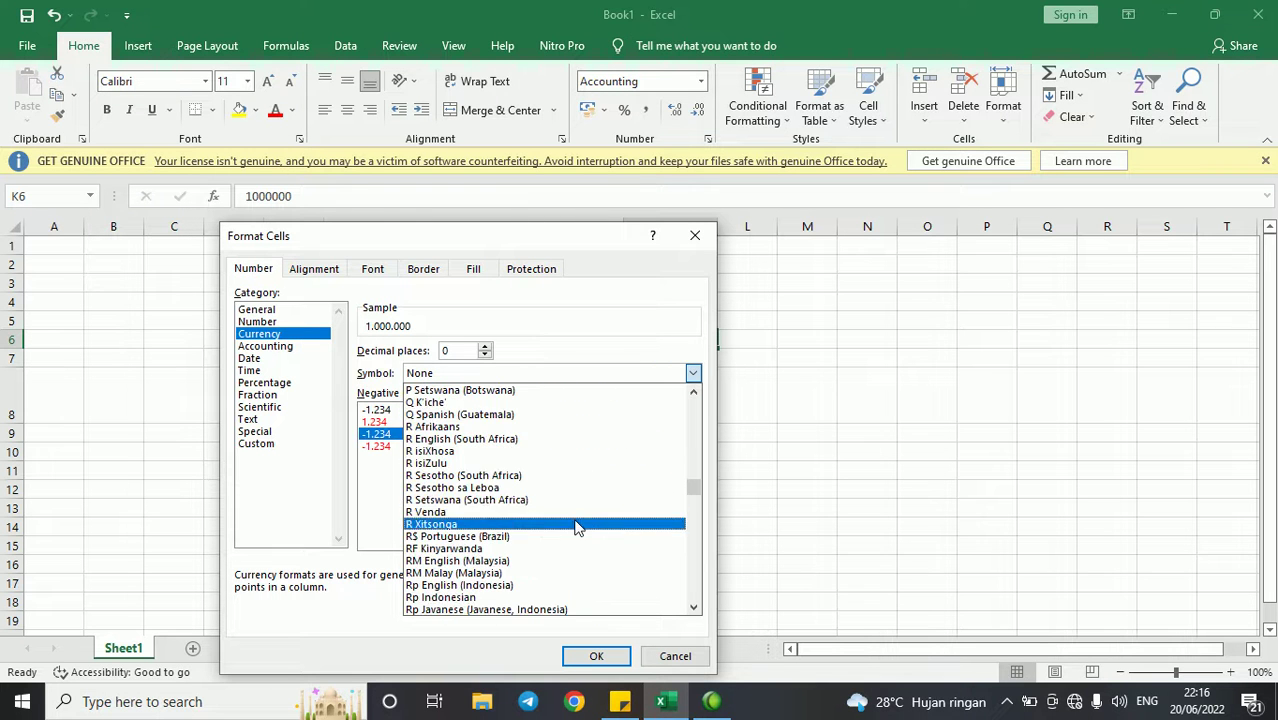
pyautogui.click(530, 598)
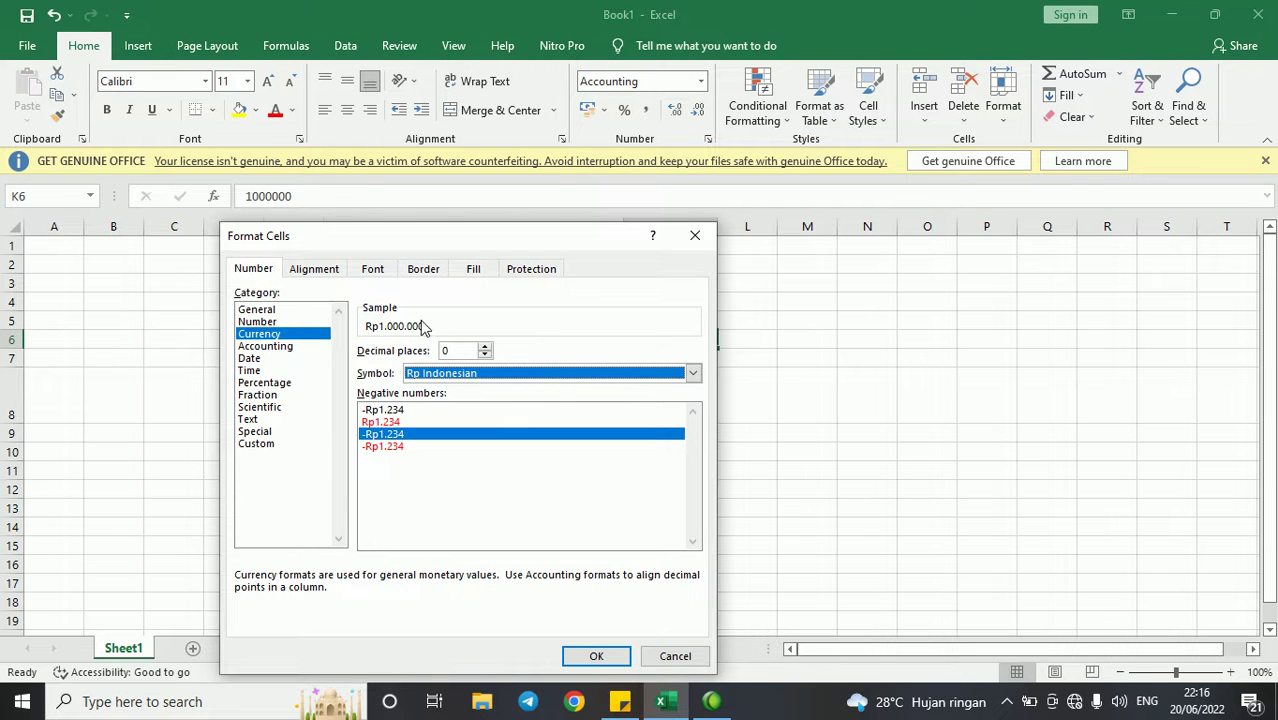
pyautogui.click(594, 657)
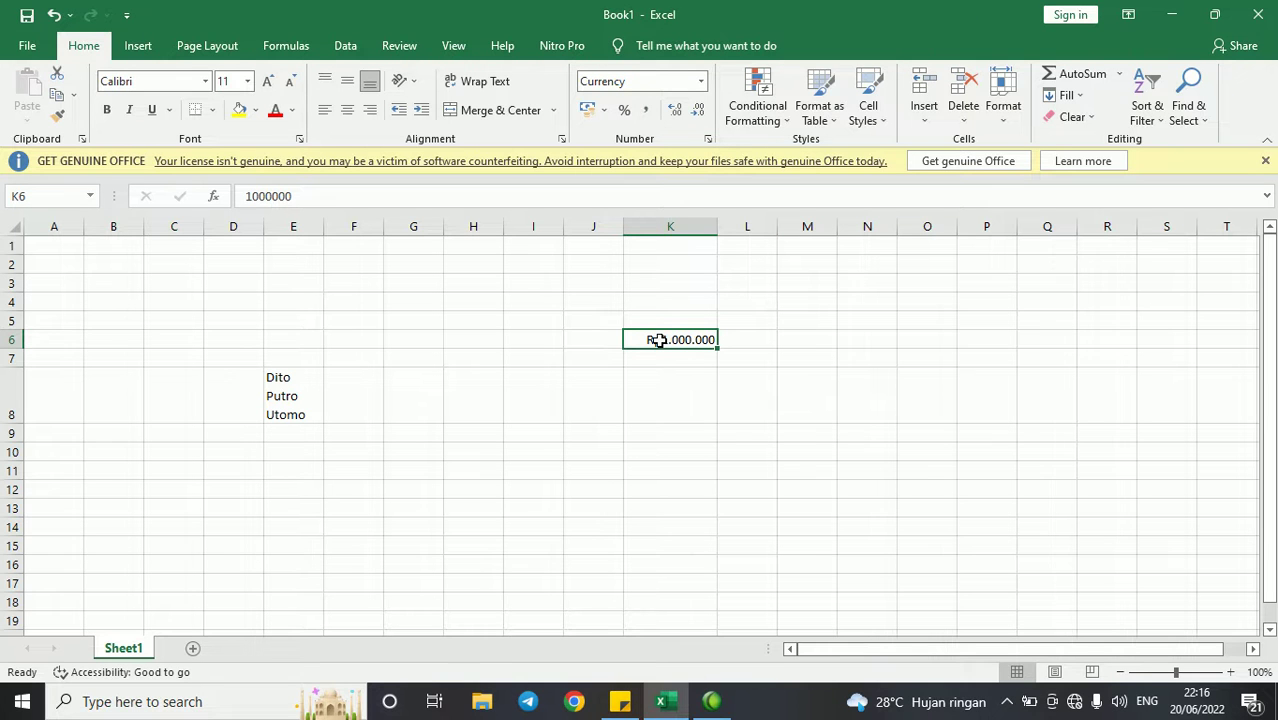
# - Reopen Format Cells and confirm the Rupiah format with 0 decimal places
pyautogui.click(709, 138)
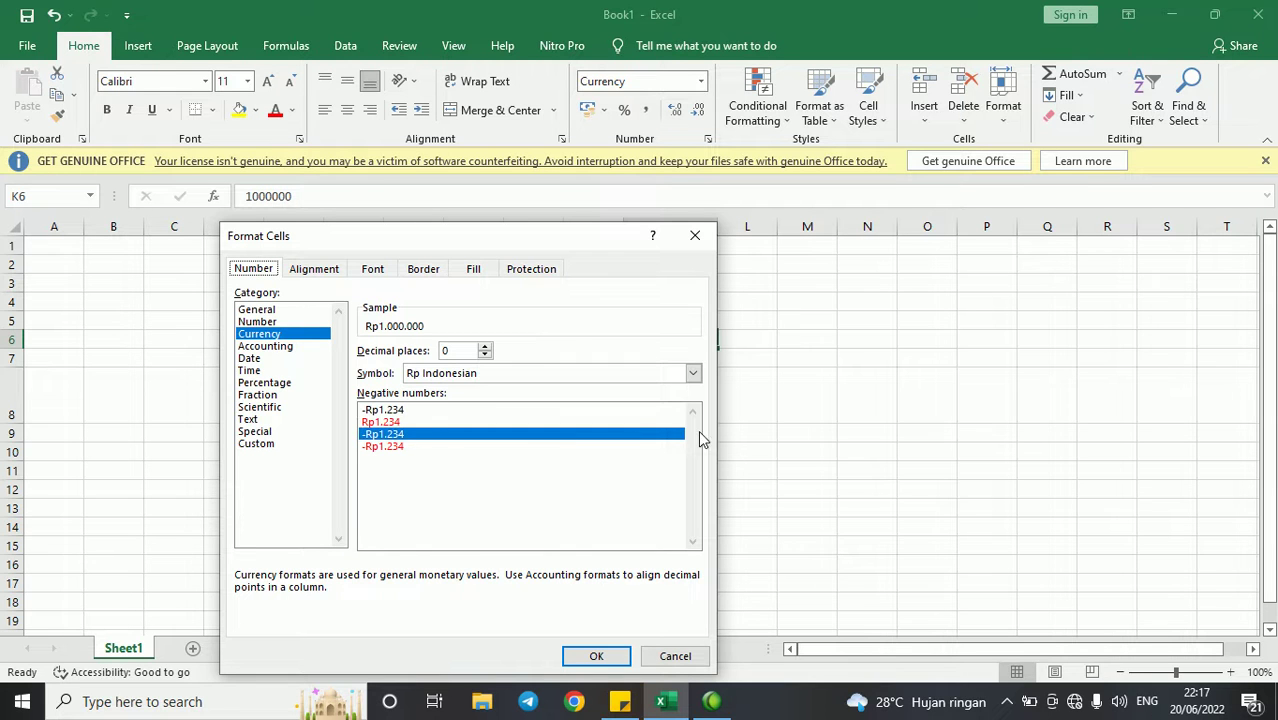
pyautogui.press('Return')
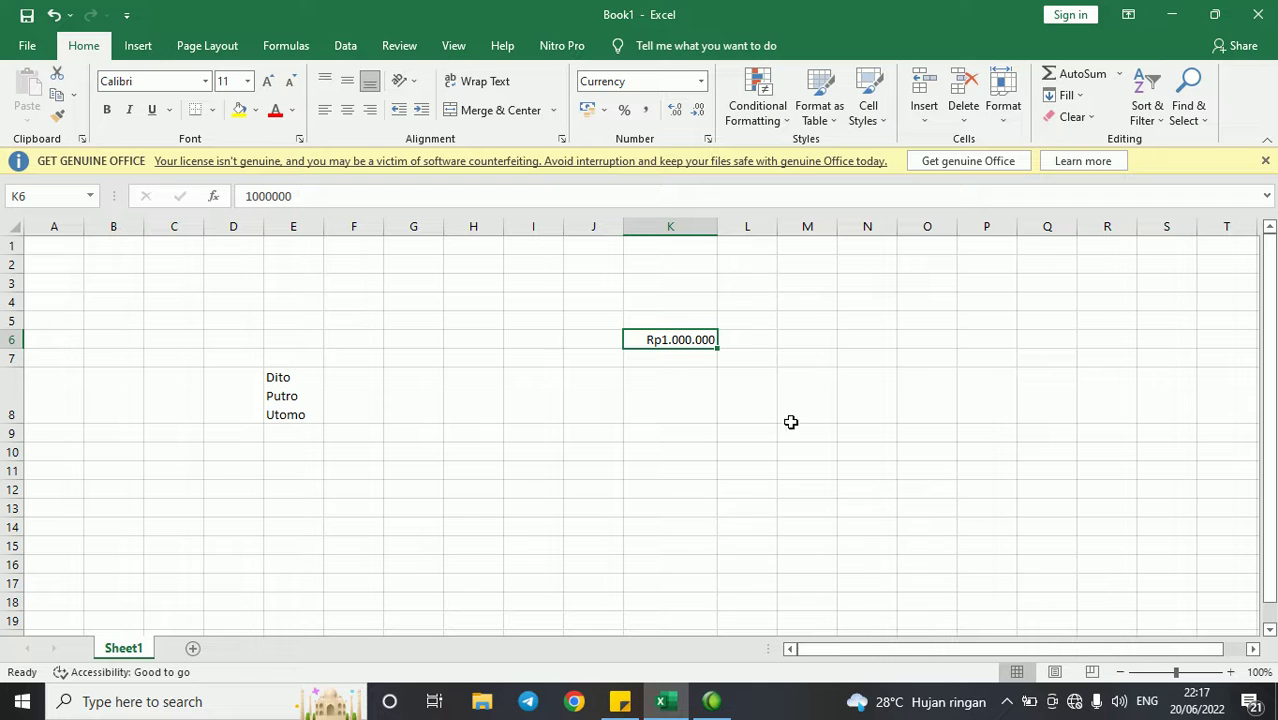
pyautogui.click(854, 317)
# - Enter 1 to 7 in N5:N11 and AutoSum them in N12, giving 28
pyautogui.write('1 2 3 4 5 ')
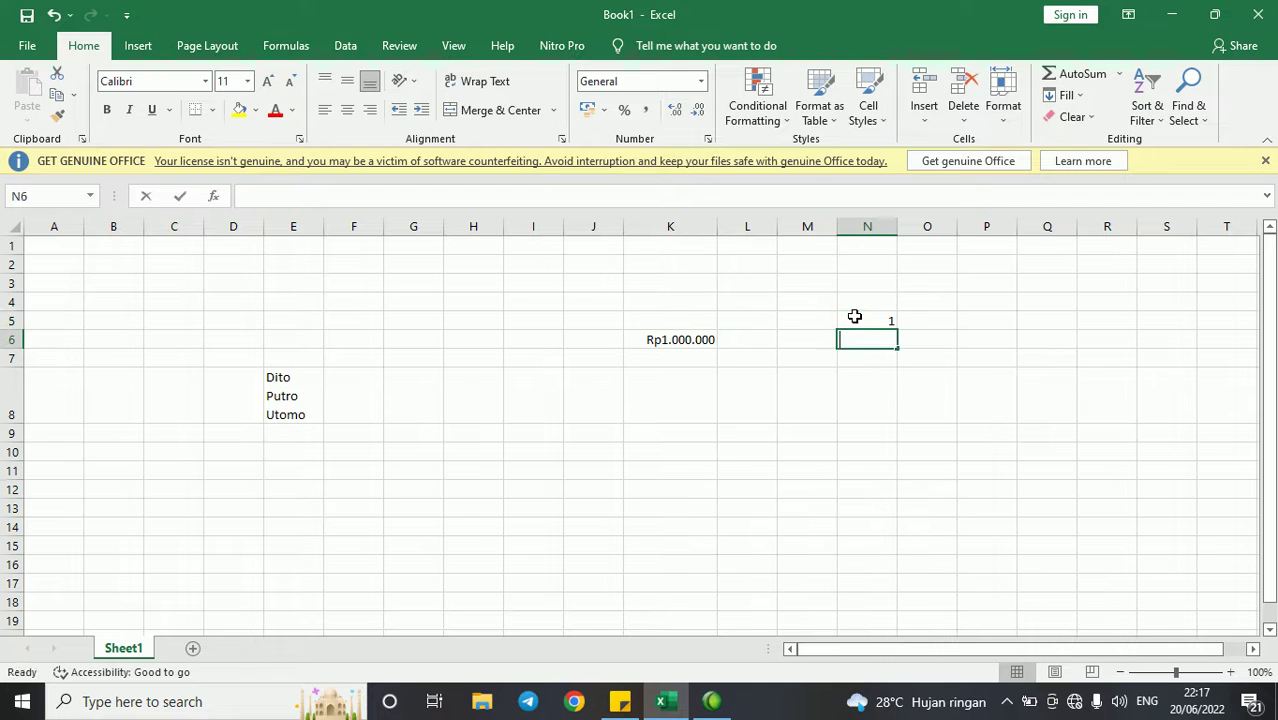
pyautogui.write('6')
pyautogui.press('Return')
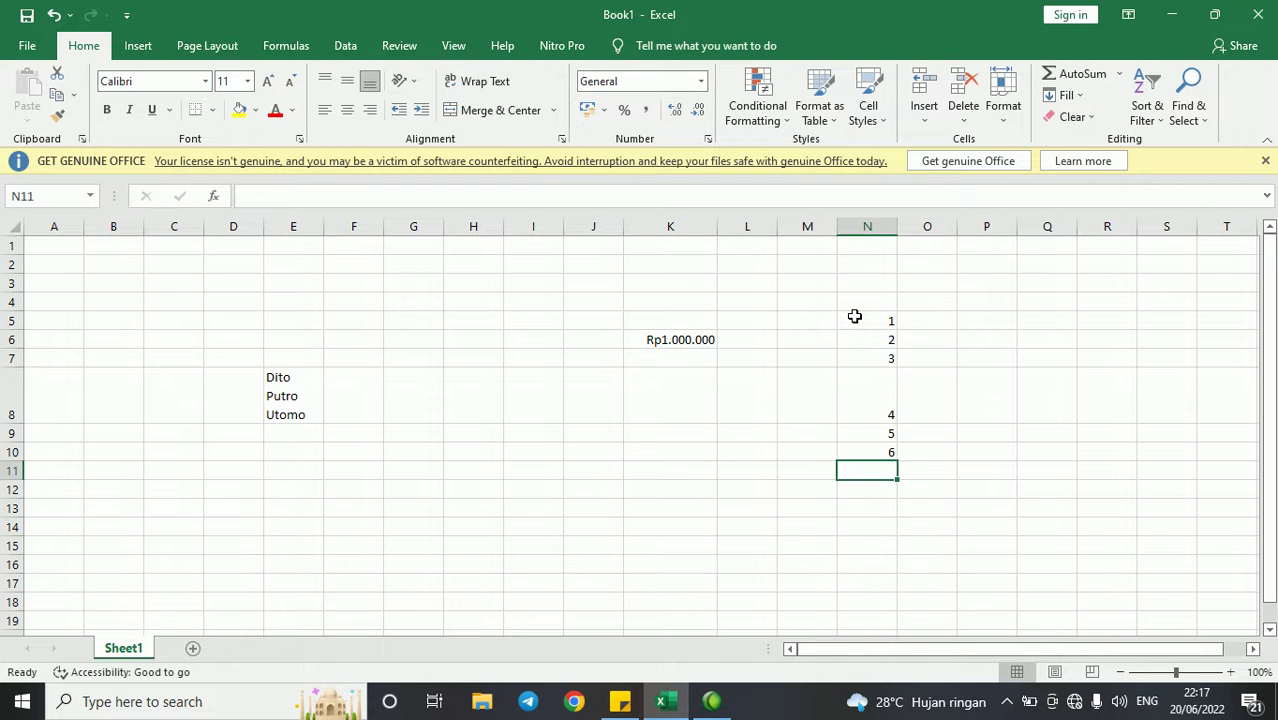
pyautogui.write('7')
pyautogui.press('Return')
pyautogui.click(1078, 74)
pyautogui.press('Return')
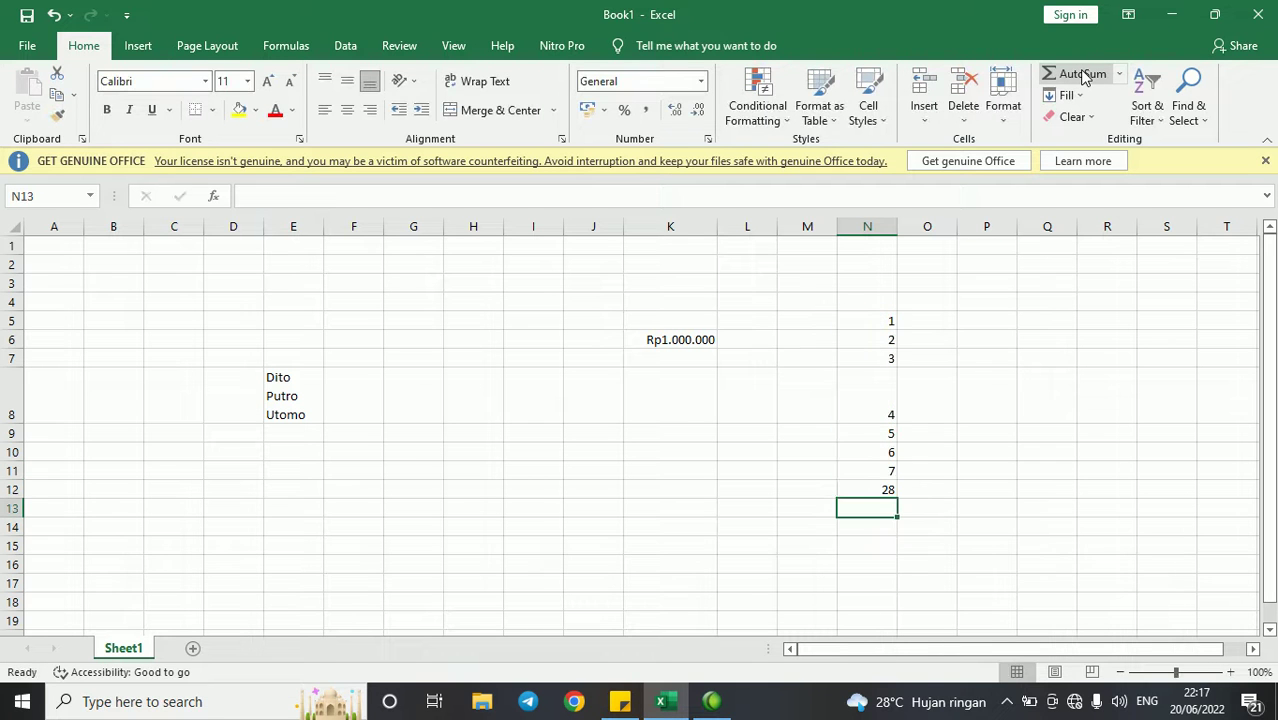
# - Select the column N numbers and their total, and delete them
pyautogui.press('Up')
pyautogui.hotkey('ctrl', 'shift', 'Up')
pyautogui.press('Delete')
# - Clear the old entries, then enter the No header in C3 with numbers down column C
pyautogui.moveTo(113, 264); pyautogui.dragTo(710, 457)
pyautogui.press('Delete')
pyautogui.press('Left')
pyautogui.press('Right')
pyautogui.press('Right')
pyautogui.press('Down')
pyautogui.write('No')
pyautogui.press('Return')
pyautogui.write('1')
pyautogui.press('Return')
pyautogui.write('2')
pyautogui.press('Return')
pyautogui.write('3 4 5')
pyautogui.press('Return')
pyautogui.write('6')
pyautogui.press('Return')
pyautogui.write('7')
pyautogui.press('Return')
pyautogui.write('8')
pyautogui.press('Return')
pyautogui.write('10')
pyautogui.press('Return')
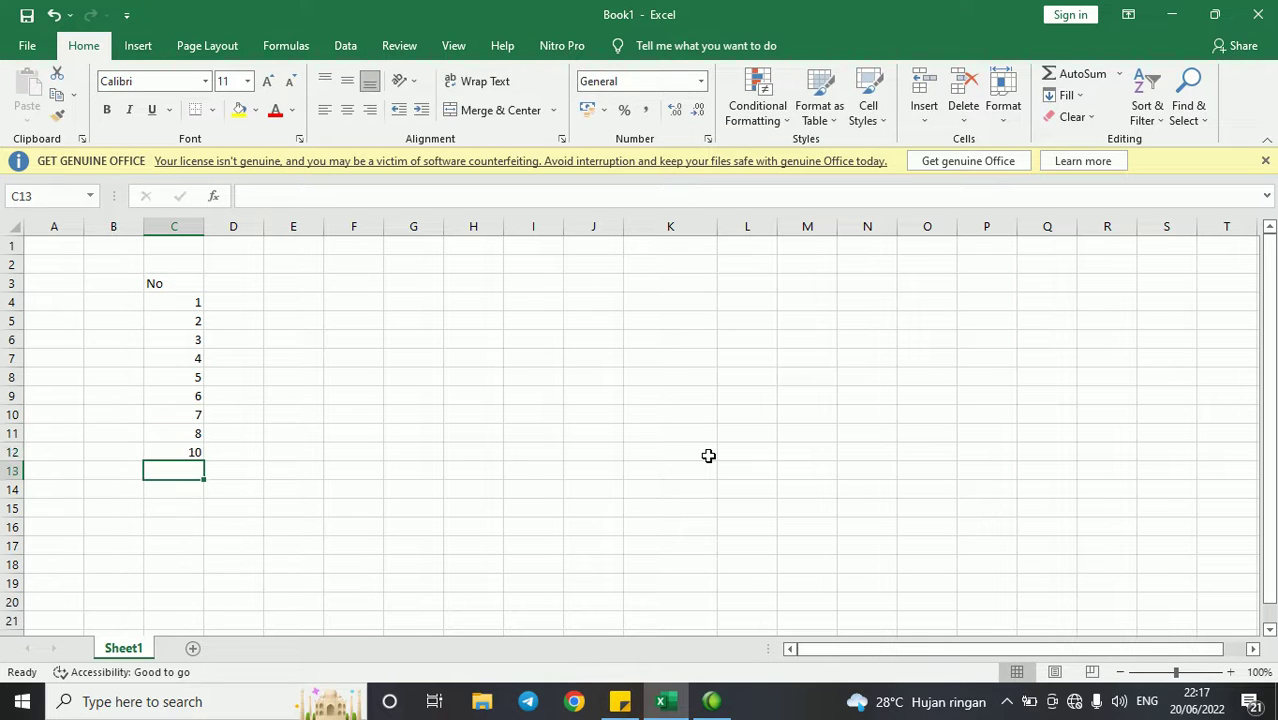
pyautogui.press('Right')
# - Add Nama and Kelas headers in D3:E3 and names A through I in D4:D12
pyautogui.press('Up')
pyautogui.press('Up')
pyautogui.press('Up')
pyautogui.press('Up')
pyautogui.press('Up')
pyautogui.press('Up')
pyautogui.press('Up')
pyautogui.press('Up')
pyautogui.press('Up')
pyautogui.press('Up')
pyautogui.write('N')
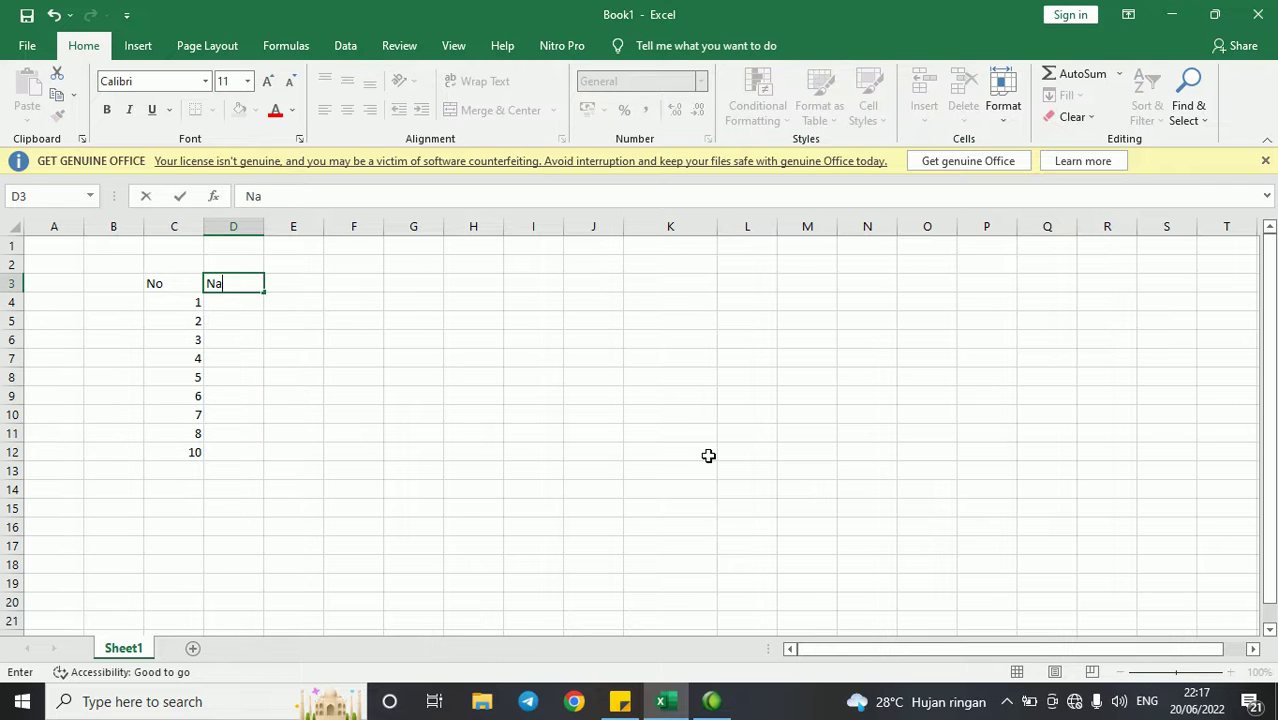
pyautogui.write('ama')
pyautogui.press('Tab')
pyautogui.write('Kelas')
pyautogui.press('Return')
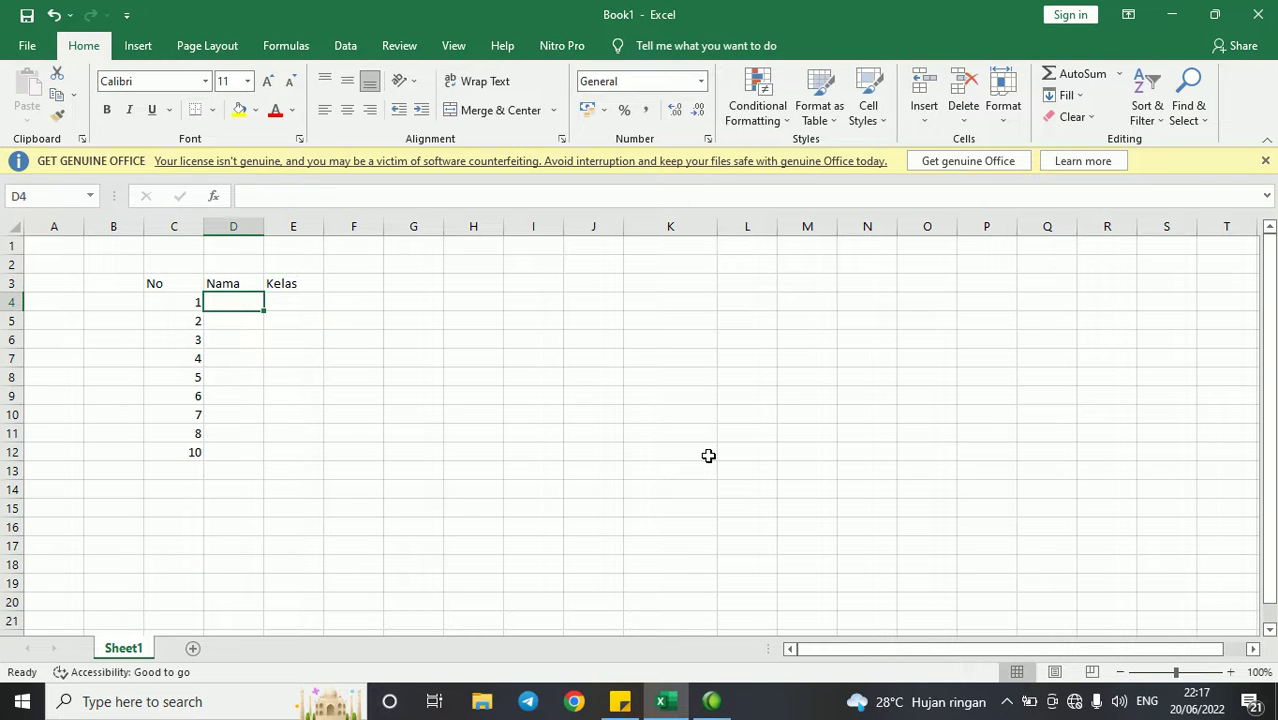
pyautogui.write('A')
pyautogui.press('Return')
pyautogui.write('B')
pyautogui.press('Return')
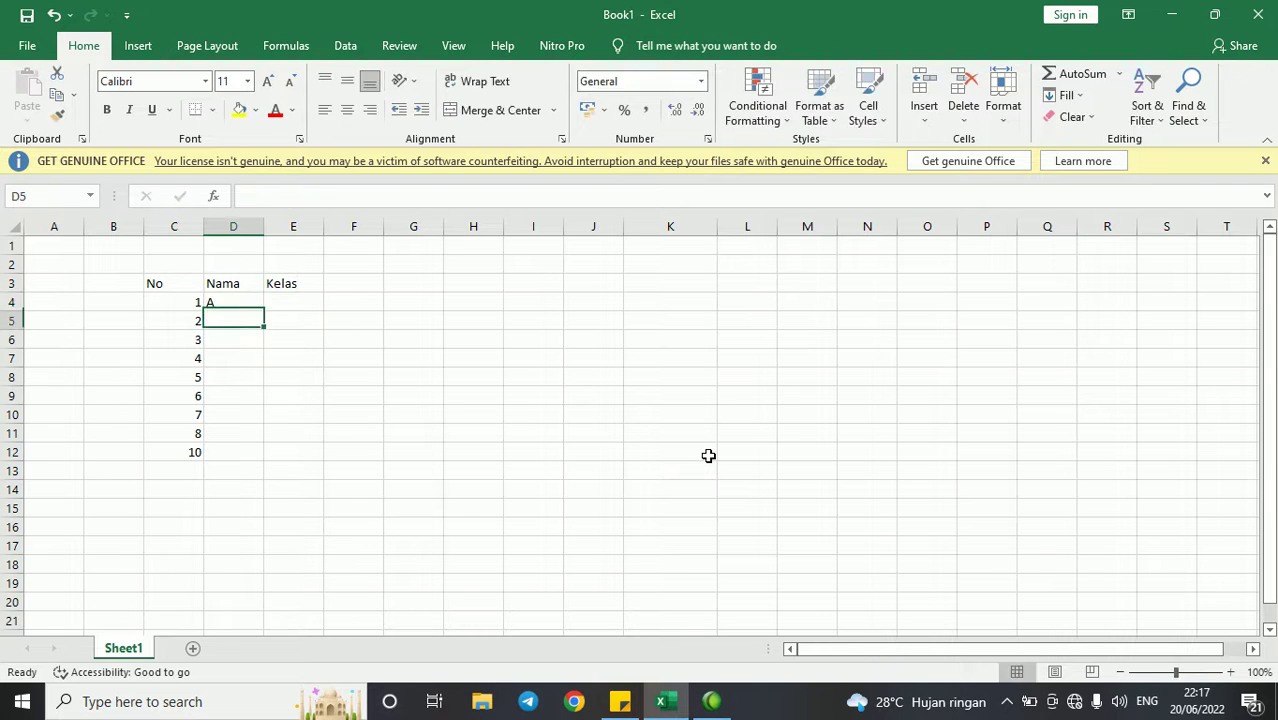
pyautogui.write('C')
pyautogui.press('Return')
pyautogui.write('D')
pyautogui.press('Return')
pyautogui.write('E')
pyautogui.press('Return')
pyautogui.write('F G')
pyautogui.press('Return')
pyautogui.write('H')
pyautogui.press('Return')
pyautogui.write('I')
pyautogui.press('Return')
# - Enter Kelas values 13, 12, 14, 15, 22, 19, 21, 24, 16 in E4:E12
pyautogui.click(270, 309)
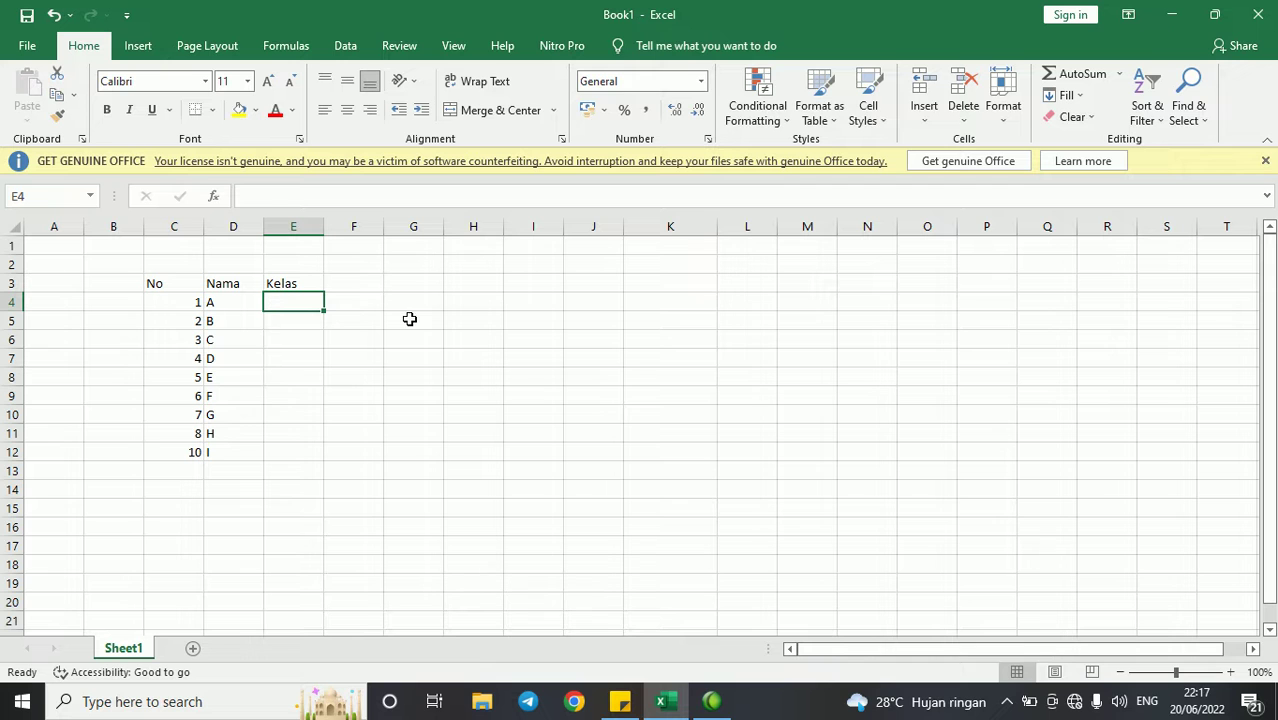
pyautogui.write('1')
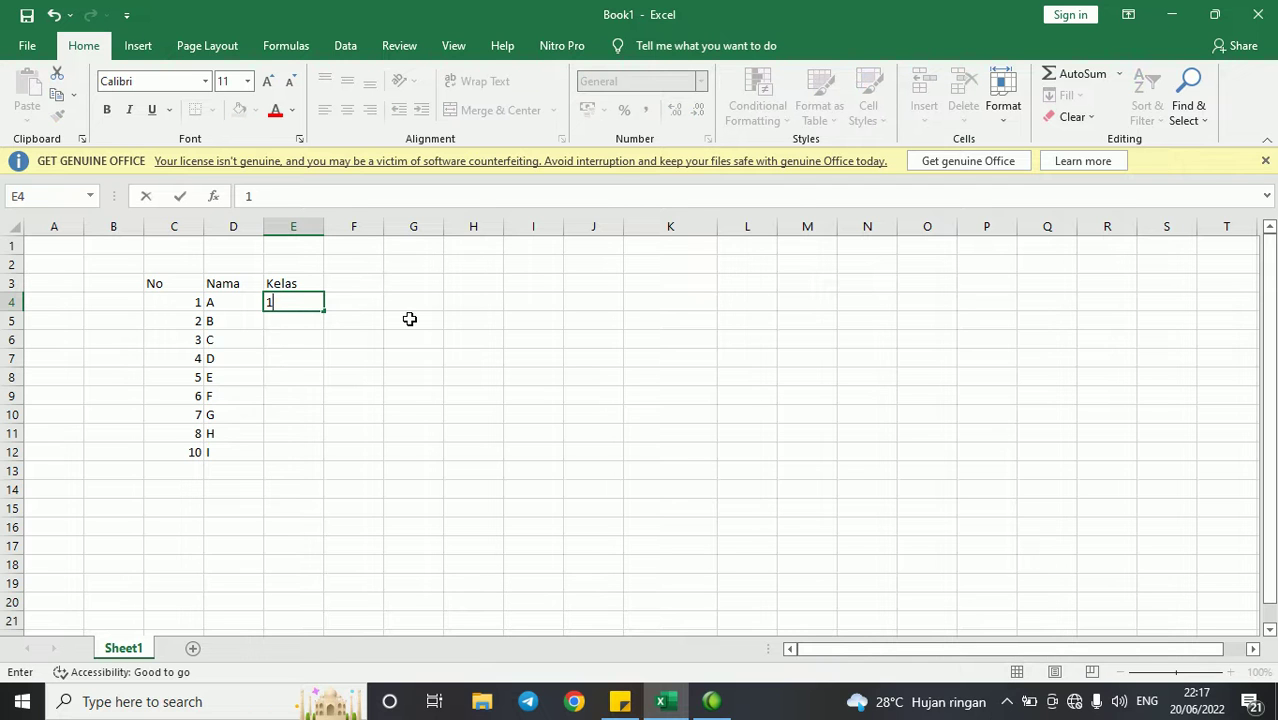
pyautogui.write('3')
pyautogui.press('Return')
pyautogui.write('12')
pyautogui.press('Return')
pyautogui.write('14')
pyautogui.press('Return')
pyautogui.write('15')
pyautogui.press('Return')
pyautogui.write('8')
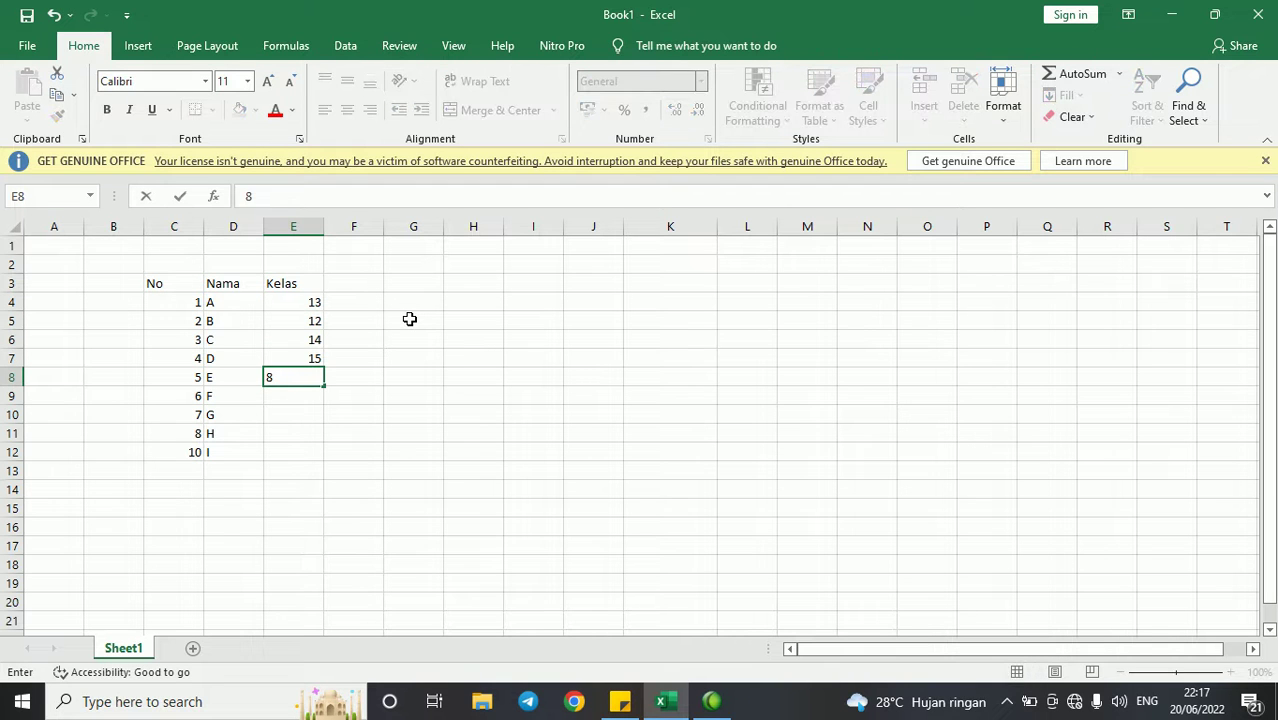
pyautogui.press('Return')
pyautogui.press('Up')
pyautogui.write('18')
pyautogui.press('Return')
pyautogui.write('19')
pyautogui.press('Up')
pyautogui.write('22')
pyautogui.press('Return')
pyautogui.press('Down')
pyautogui.write('21')
pyautogui.press('Return')
pyautogui.write('23')
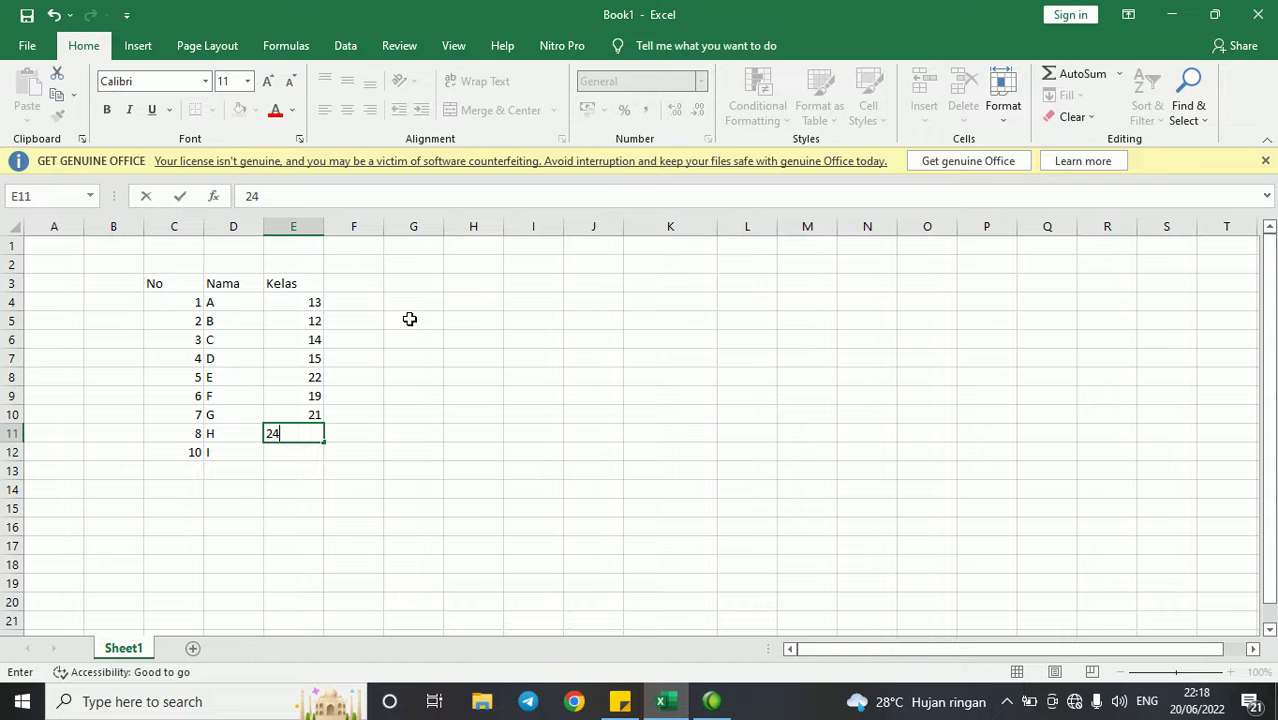
pyautogui.press('Return')
pyautogui.write('16')
pyautogui.press('Return')
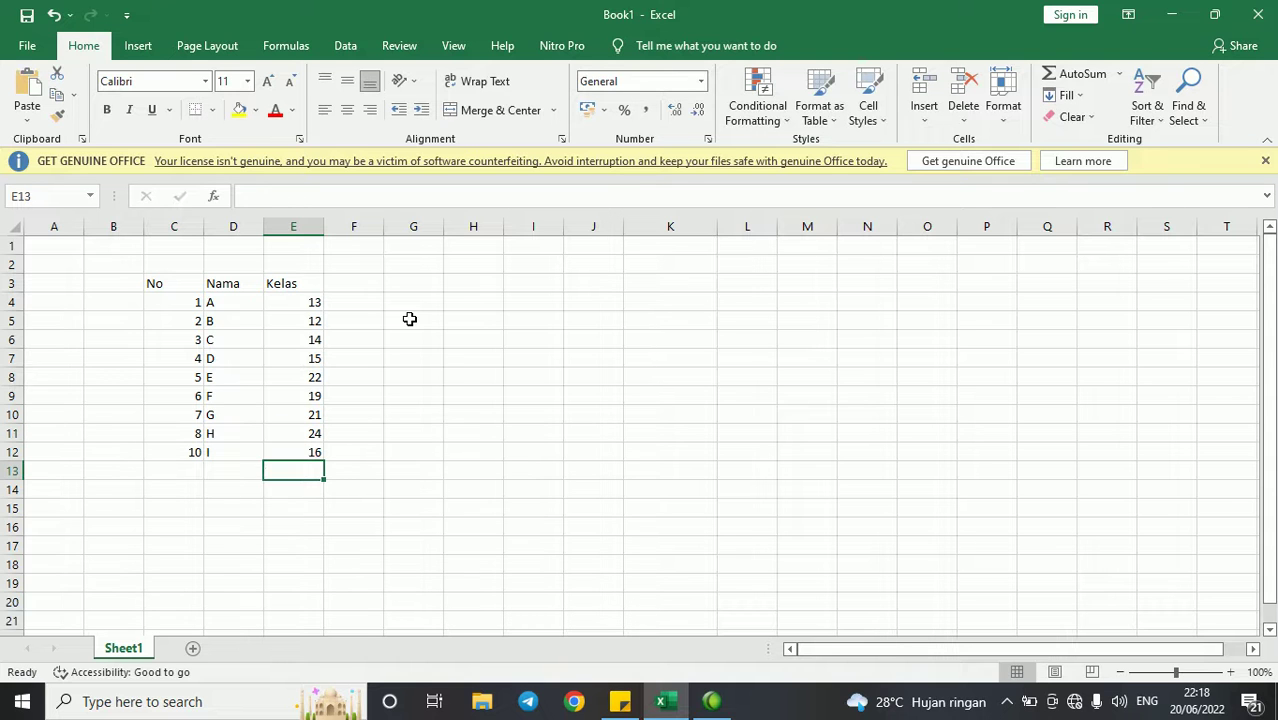
# - Select the No/Nama/Kelas header row C3:E3 and open the Sort & Filter menu
pyautogui.moveTo(203, 283); pyautogui.dragTo(320, 283)
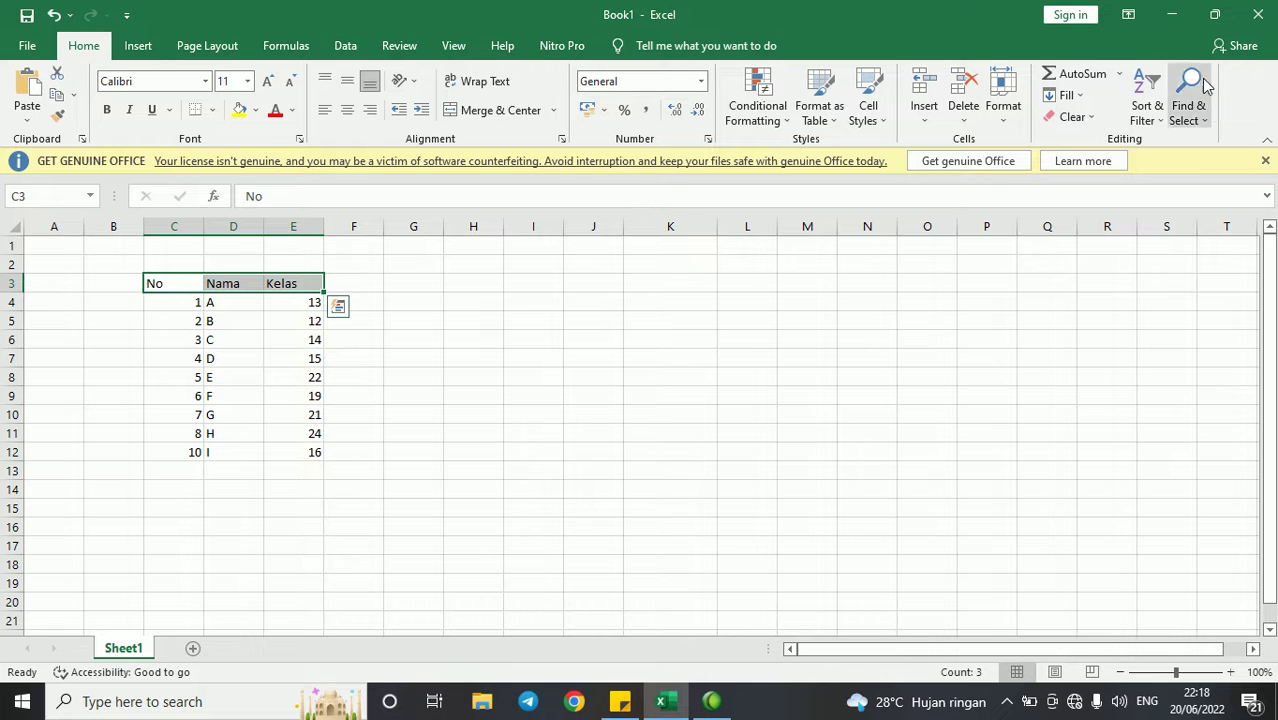
pyautogui.click(1141, 112)
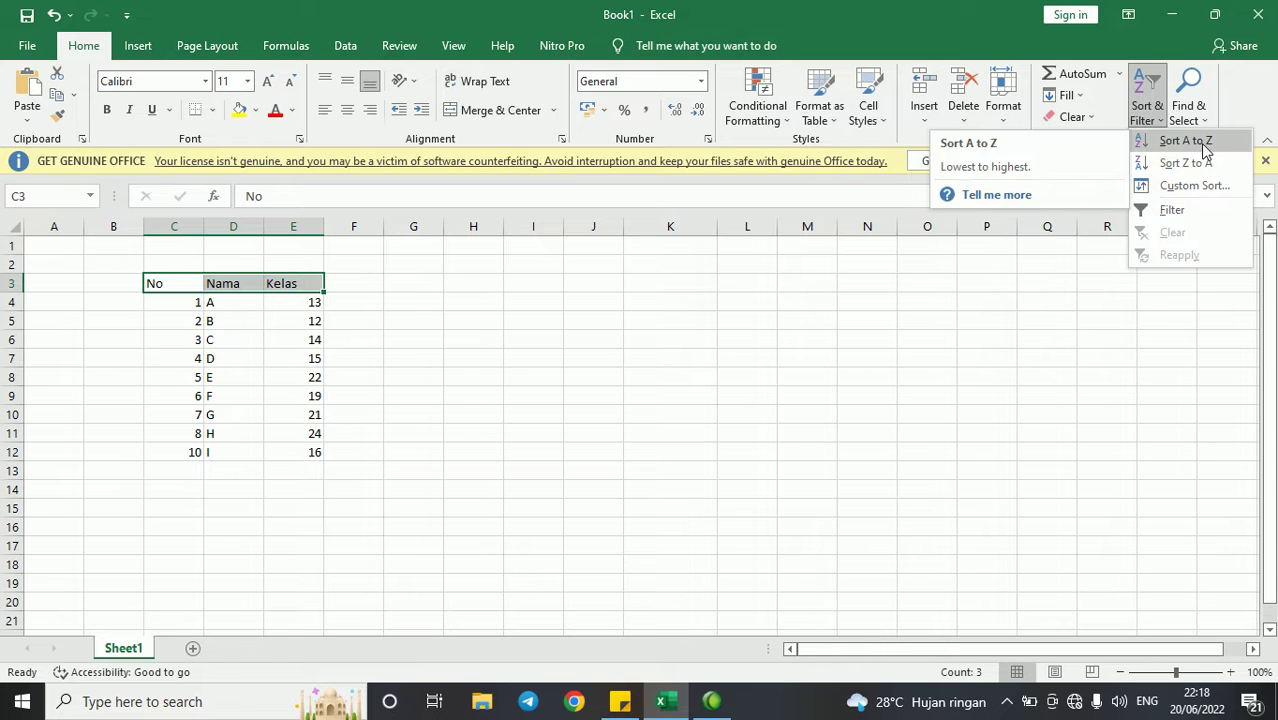
# - Sort the table ascending, expanding the selection so rows stay together
pyautogui.click(1205, 148)
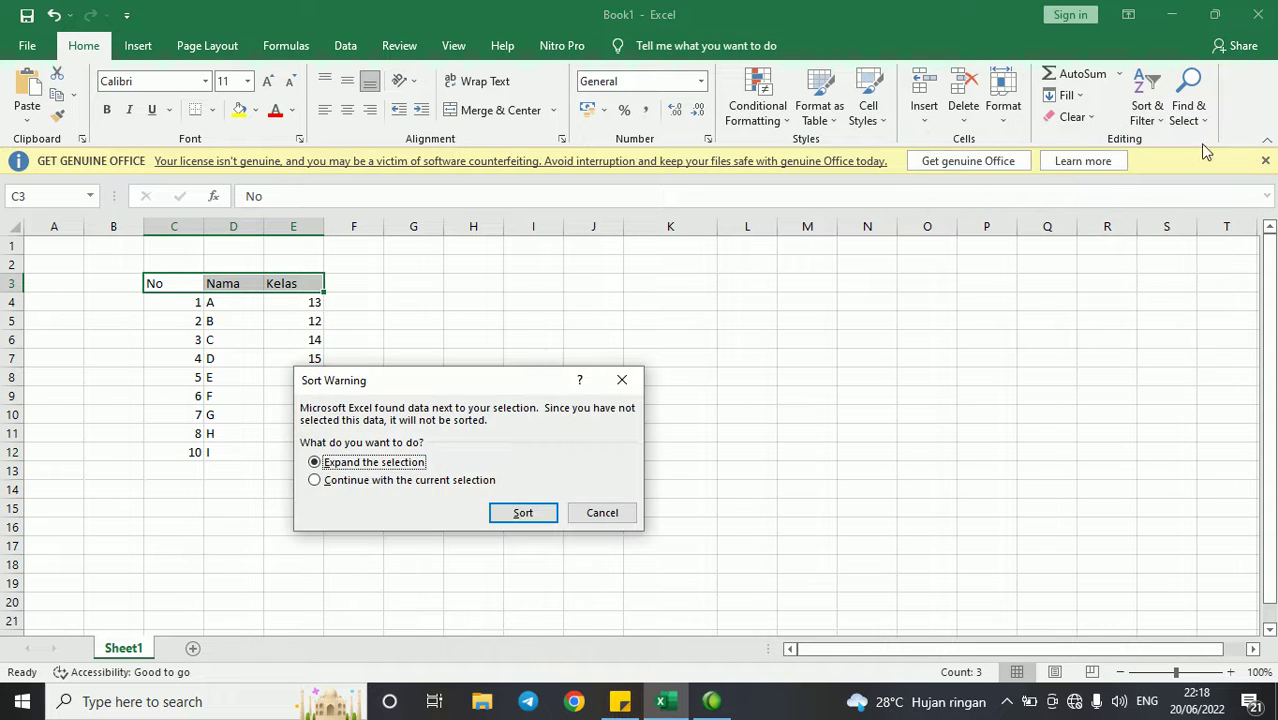
pyautogui.click(554, 520)
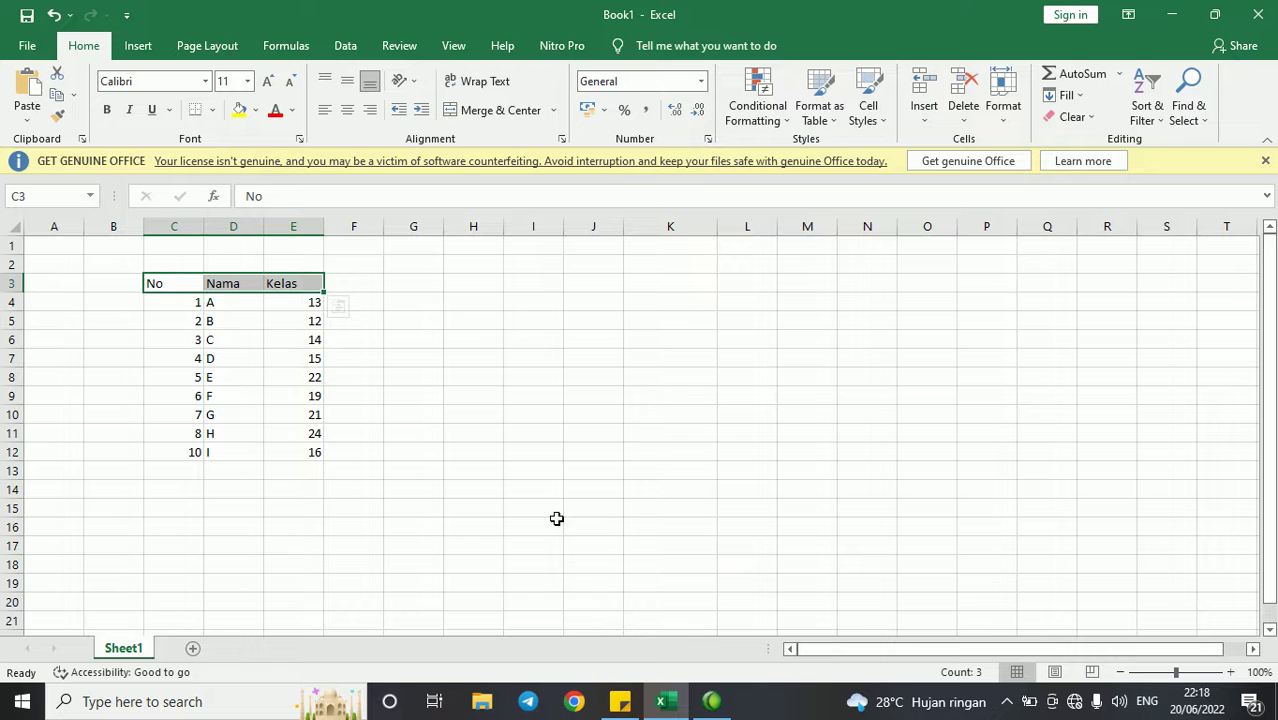
pyautogui.click(374, 431)
pyautogui.moveTo(180, 308); pyautogui.dragTo(285, 285)
# - Sort by Kelas descending so H with 24 leads and B with 12 ends
pyautogui.click(285, 284)
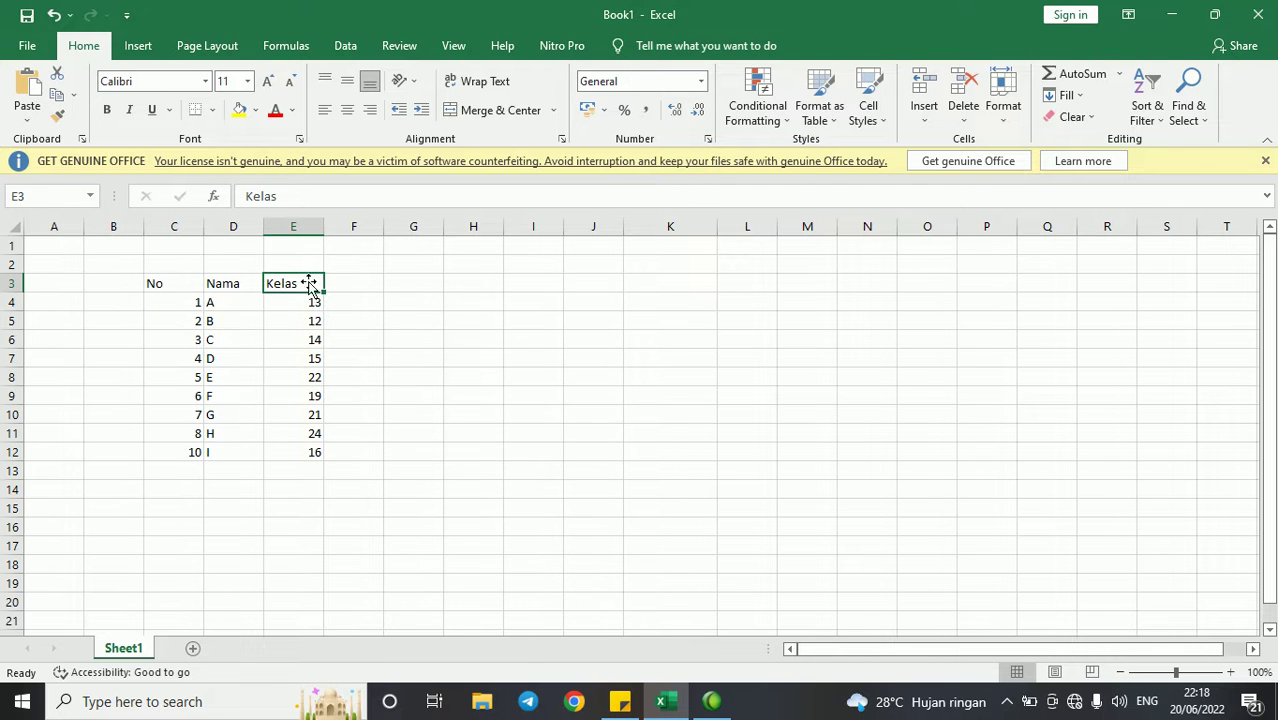
pyautogui.click(1148, 105)
pyautogui.click(1180, 141)
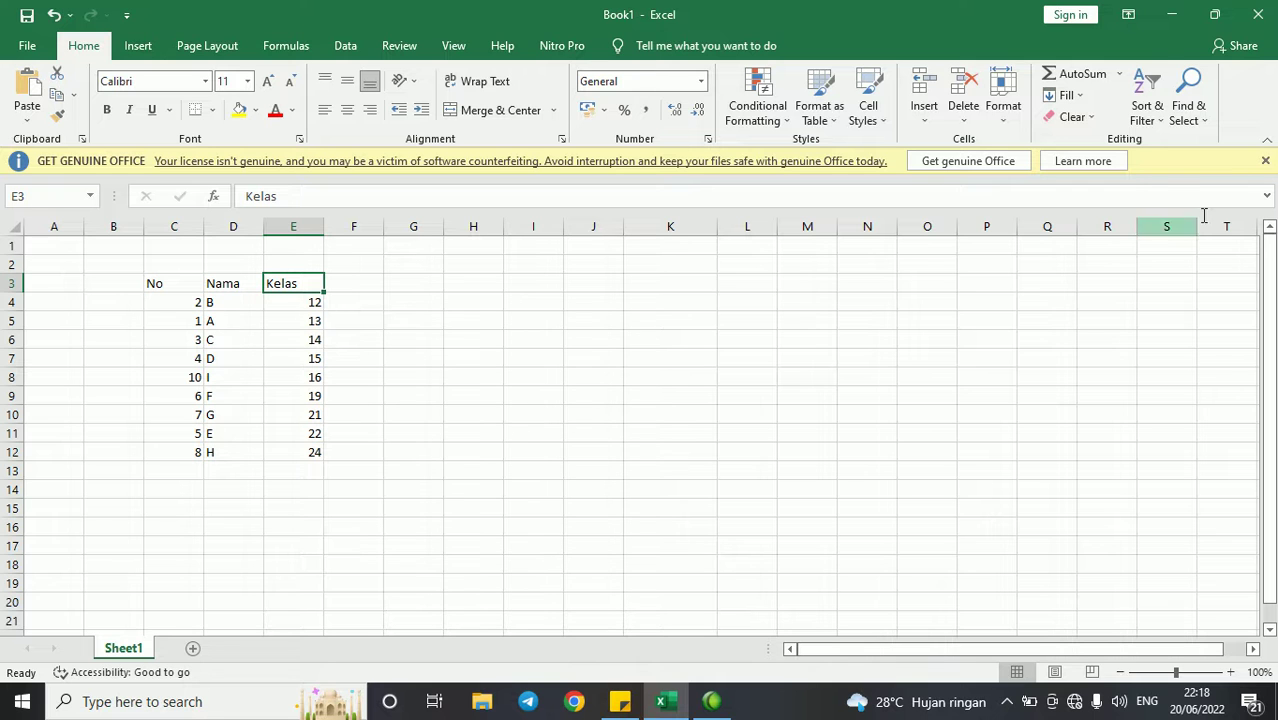
pyautogui.click(1145, 112)
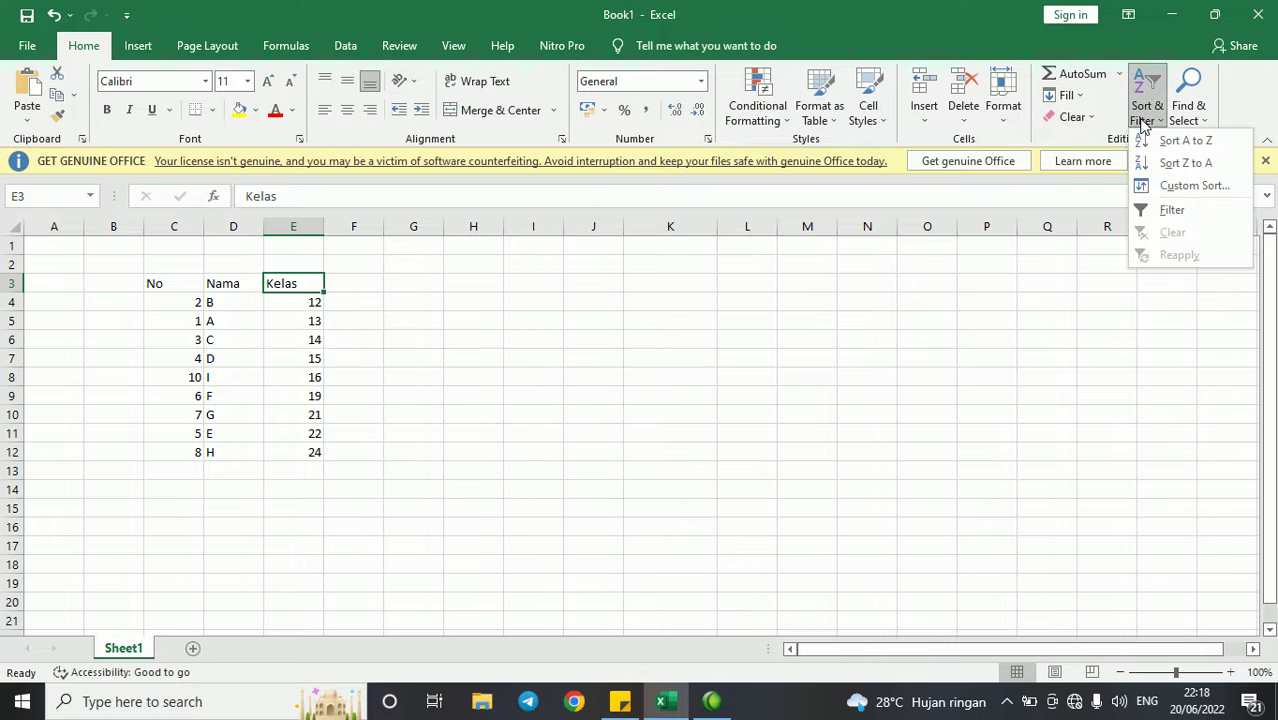
pyautogui.click(1184, 163)
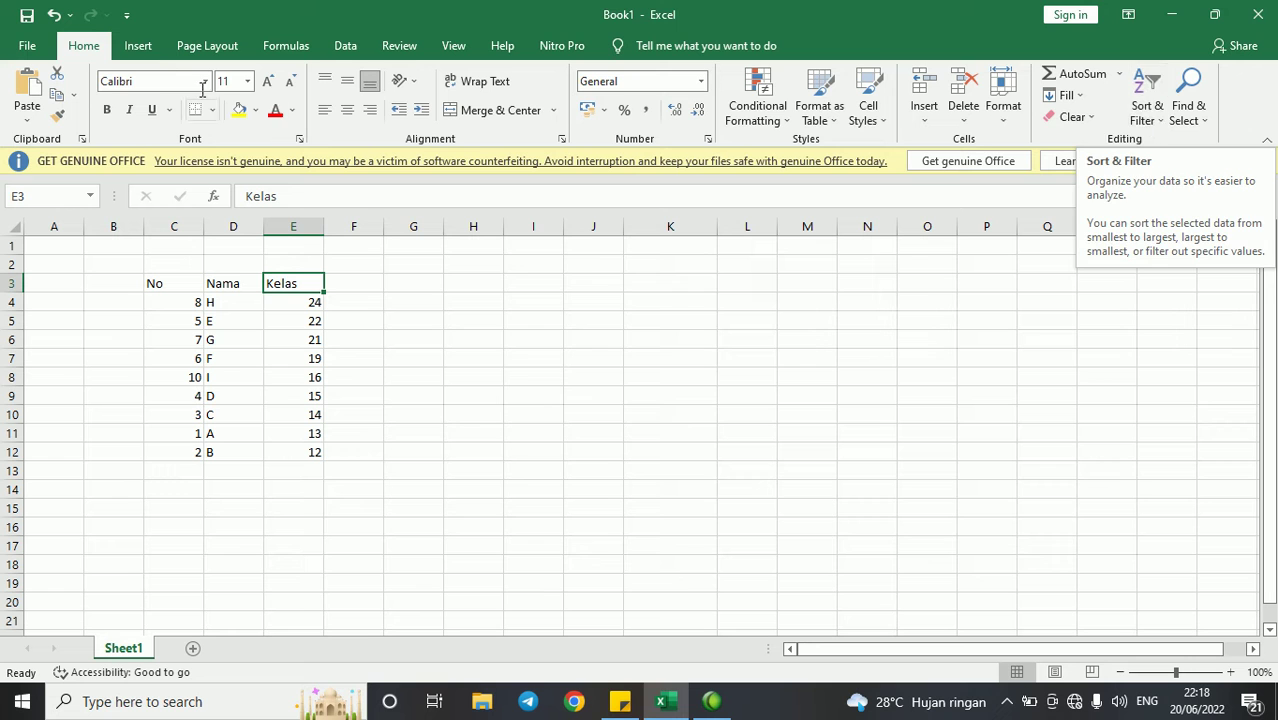
pyautogui.click(138, 45)
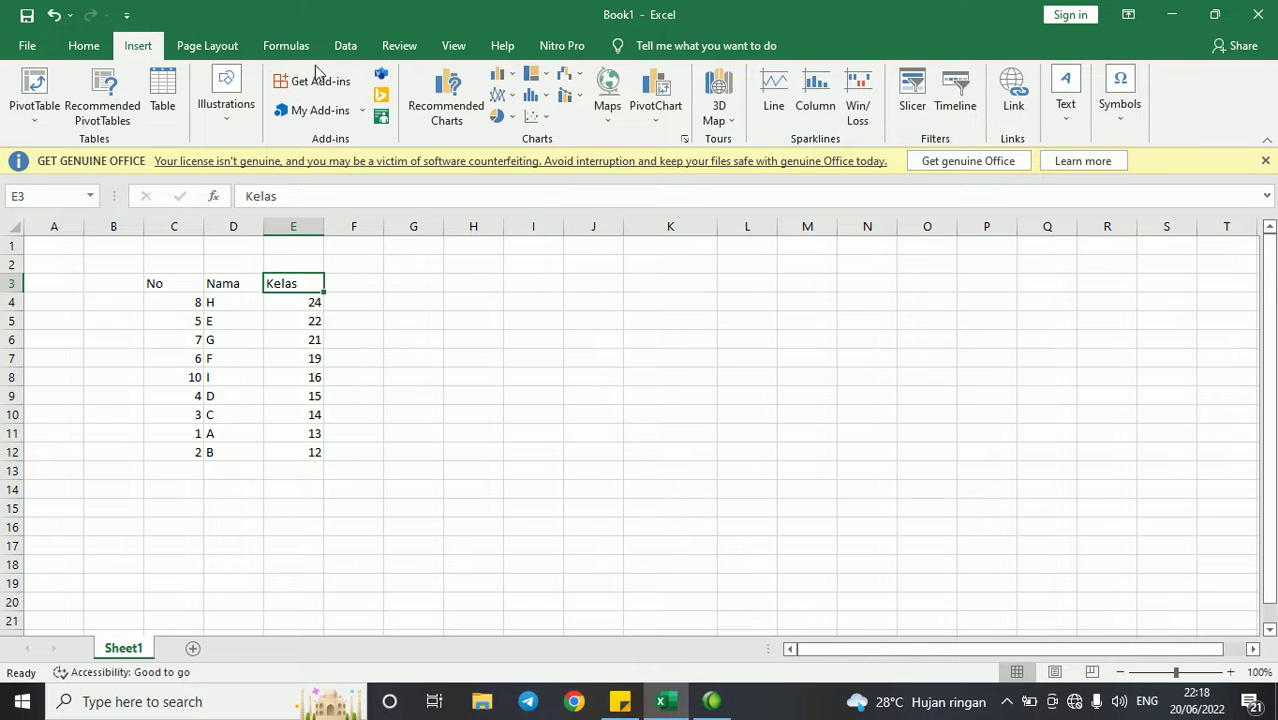
# - Look through the Page Layout Orientation and paper Size lists, then switch to Formulas
pyautogui.click(210, 46)
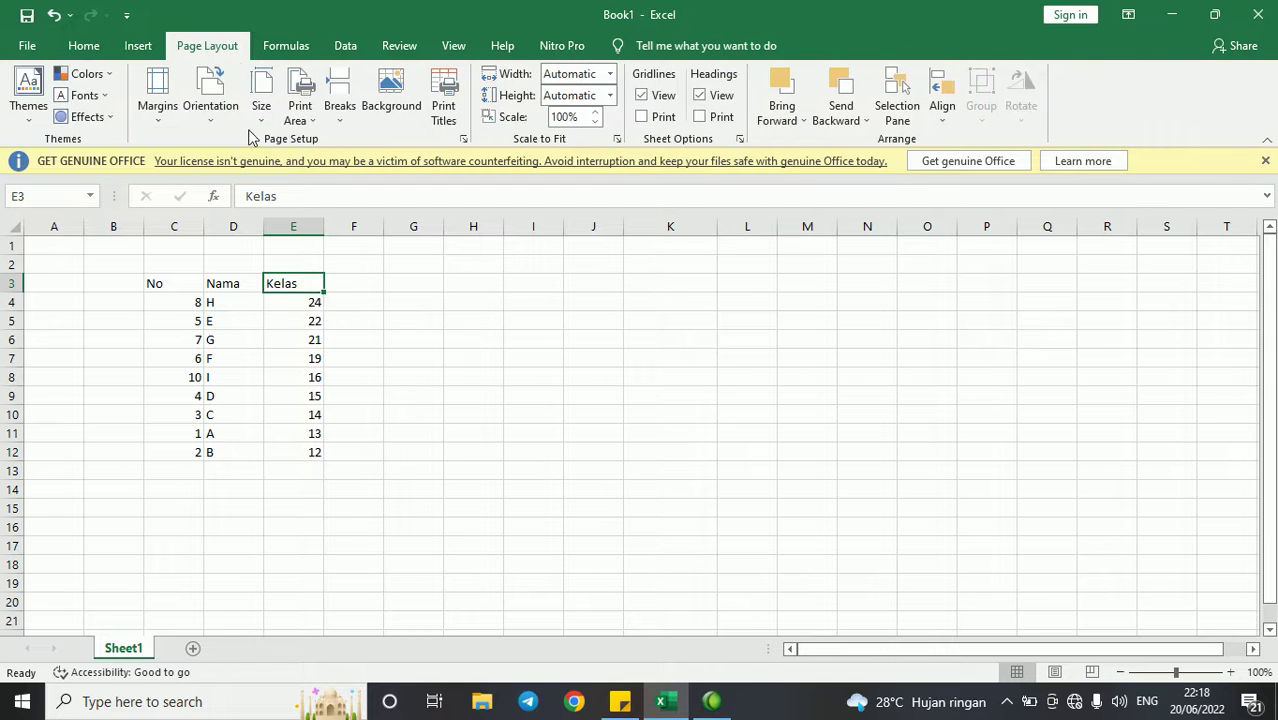
pyautogui.click(212, 108)
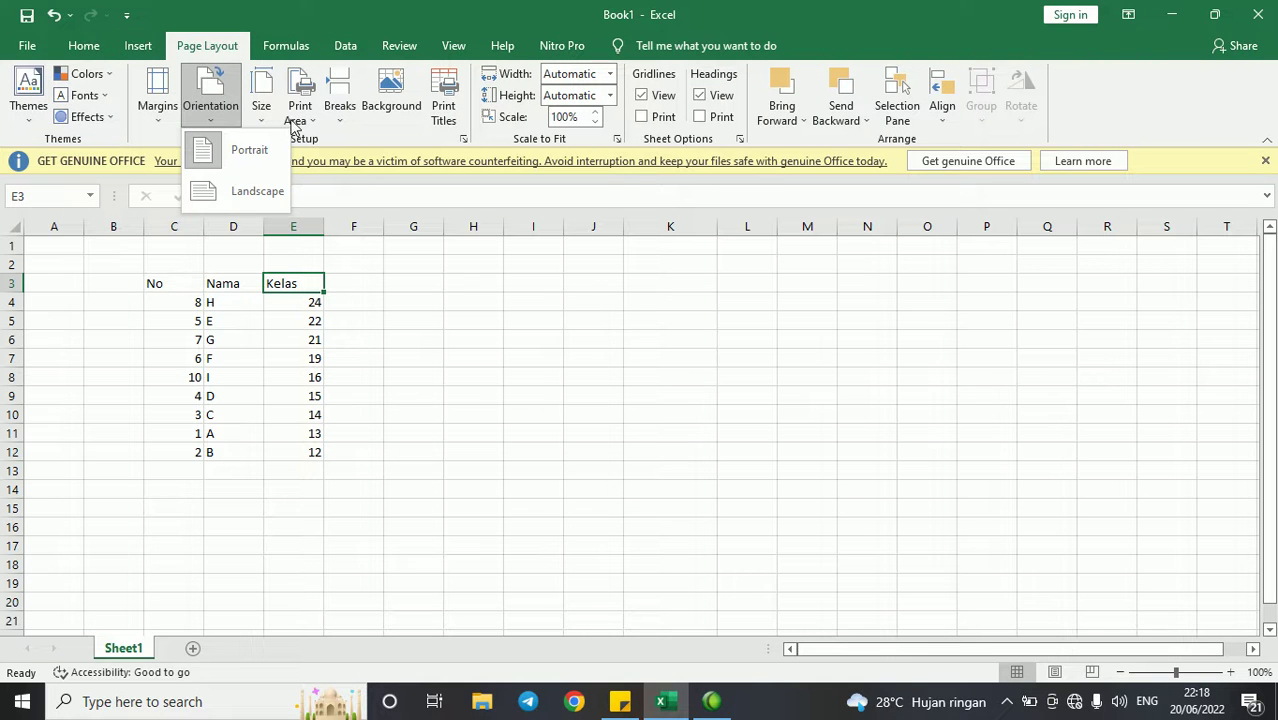
pyautogui.click(266, 118)
pyautogui.click(262, 112)
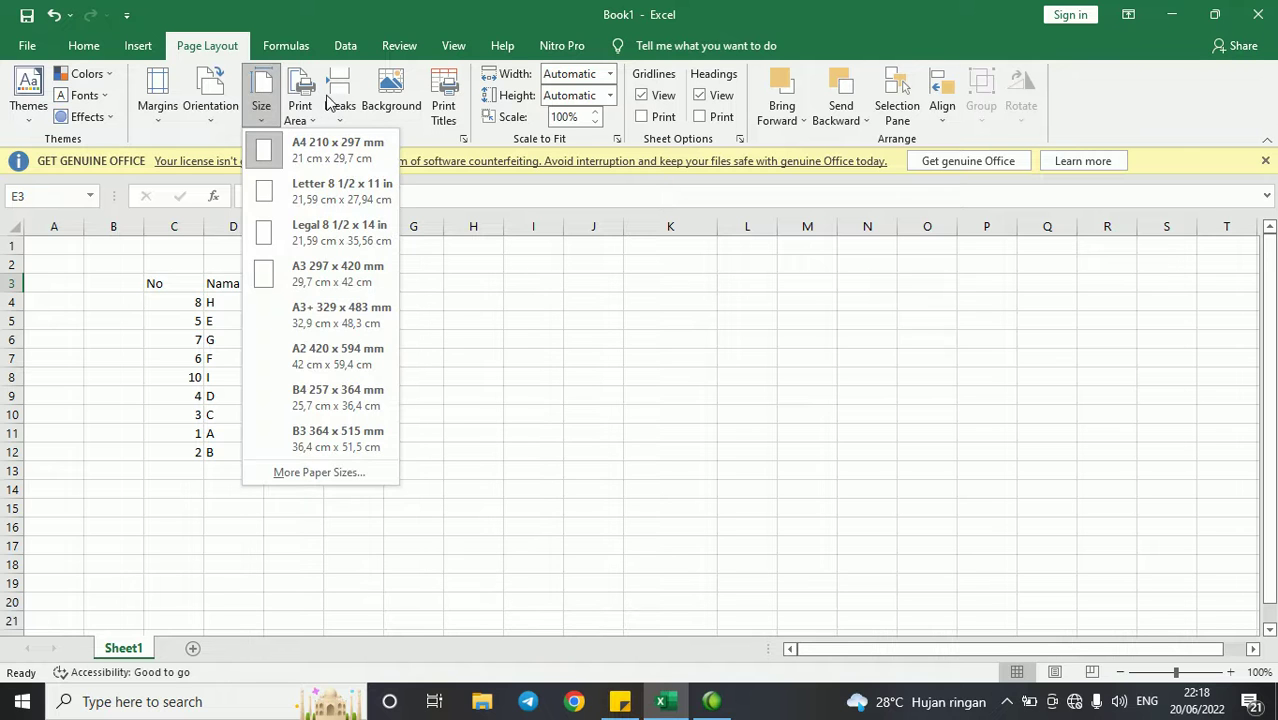
pyautogui.press('Escape')
pyautogui.click(286, 45)
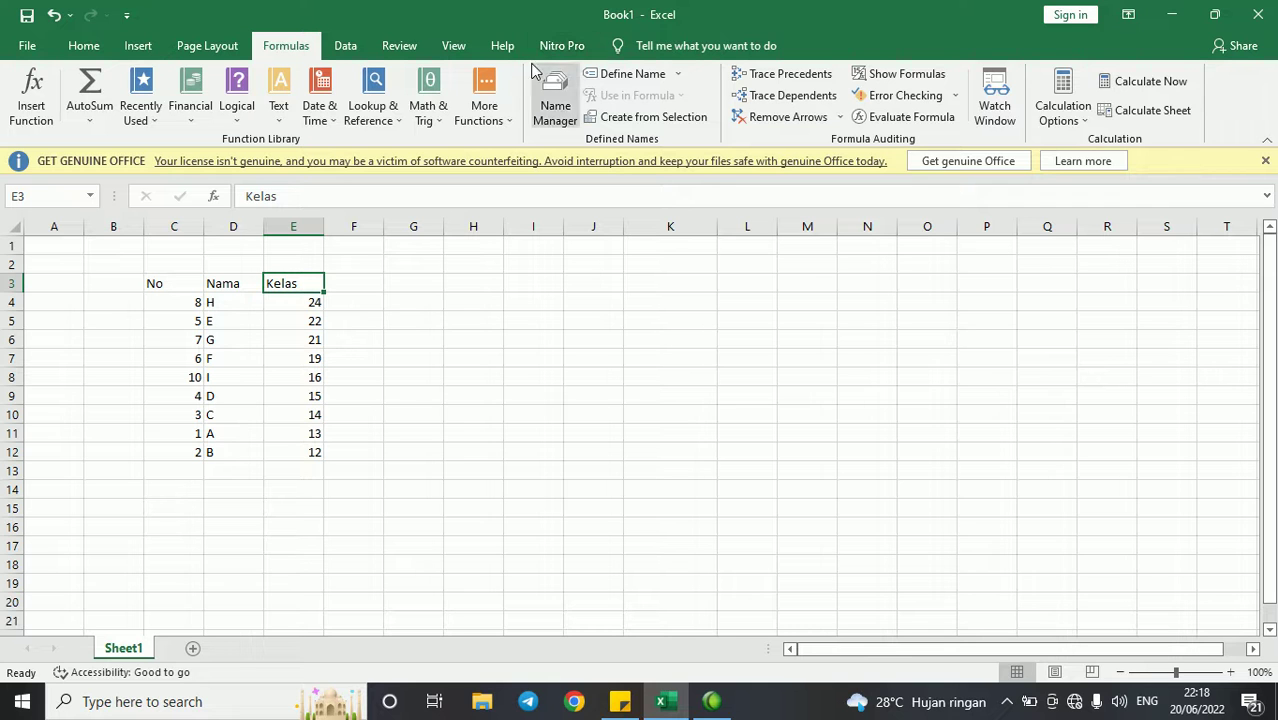
# - Browse the More Functions categories like Engineering and Statistical, then switch to the Data tab
pyautogui.click(509, 113)
pyautogui.moveTo(522, 165)
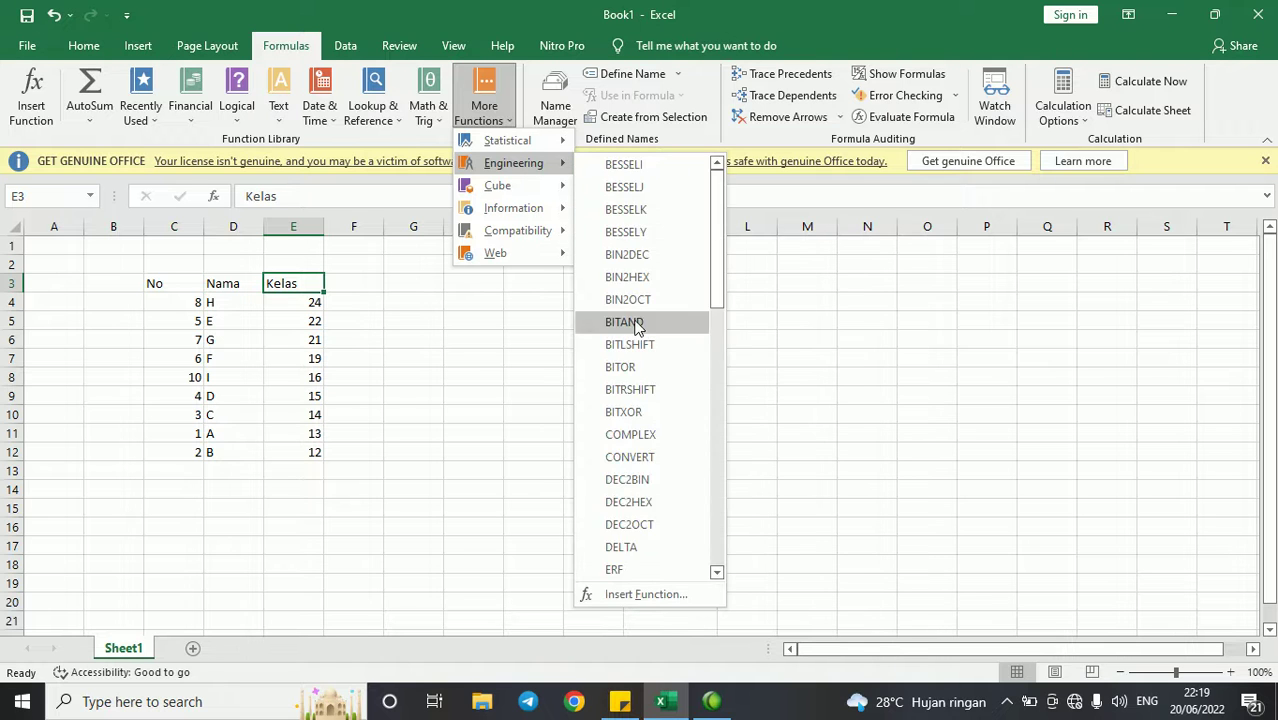
pyautogui.scroll(-4, 636, 320)
pyautogui.moveTo(564, 140)
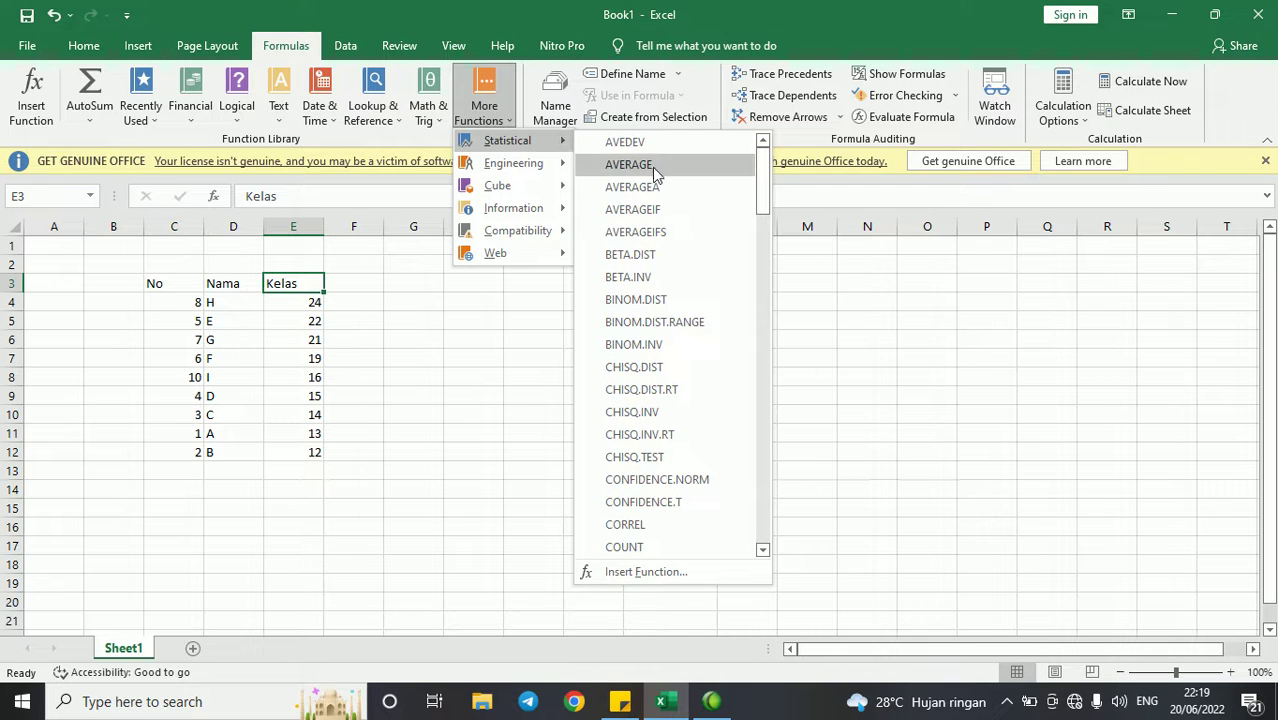
pyautogui.click(487, 423)
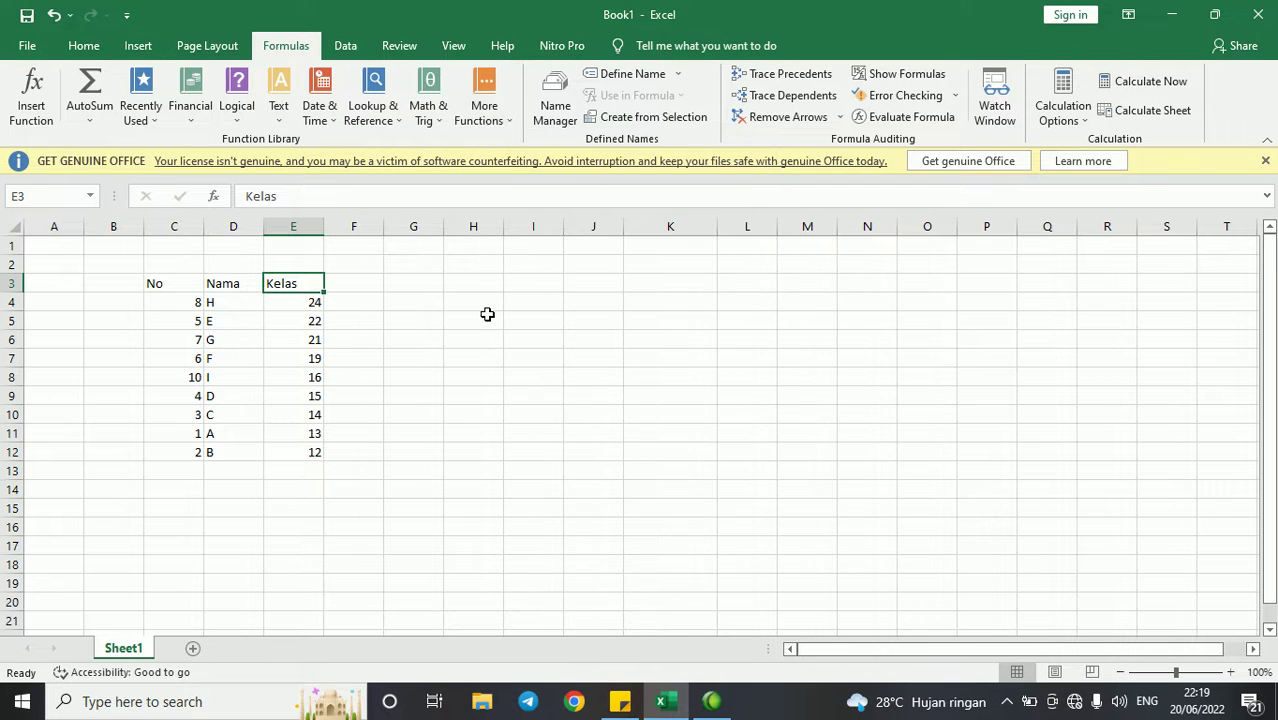
pyautogui.click(345, 45)
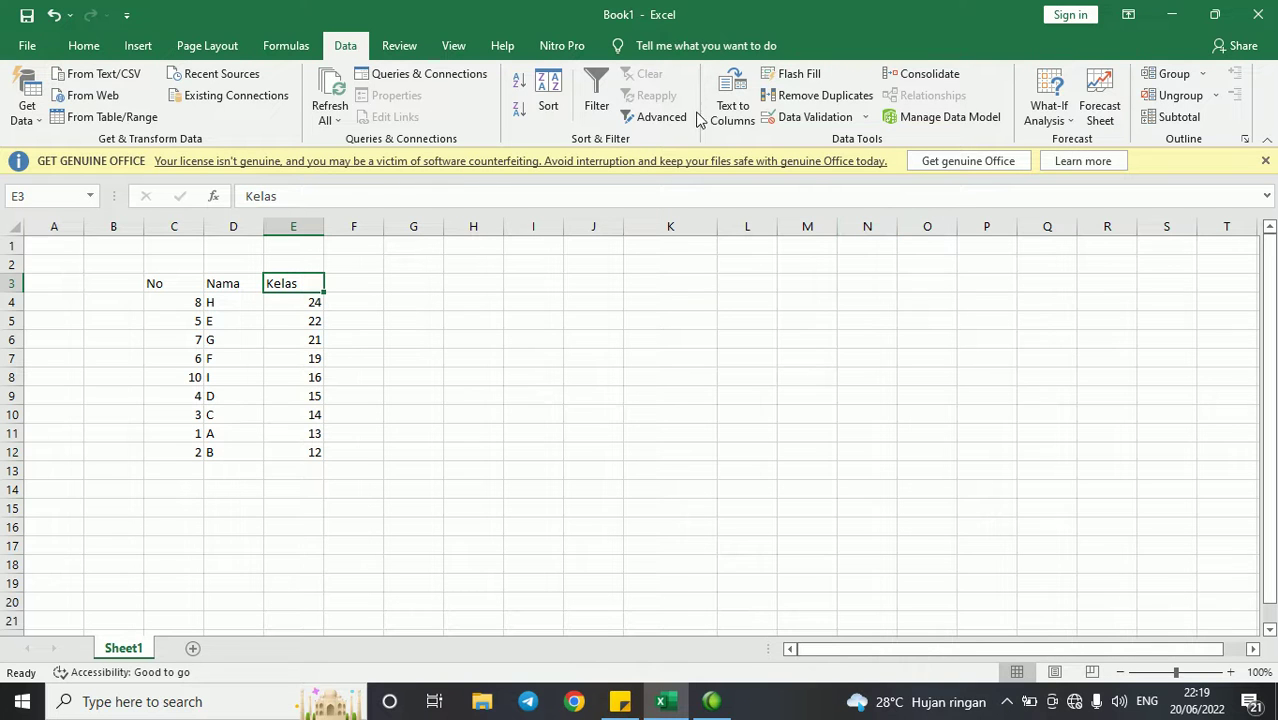
# - Glance at the Review and View tabs, return to Home, and select cell G3
pyautogui.click(405, 50)
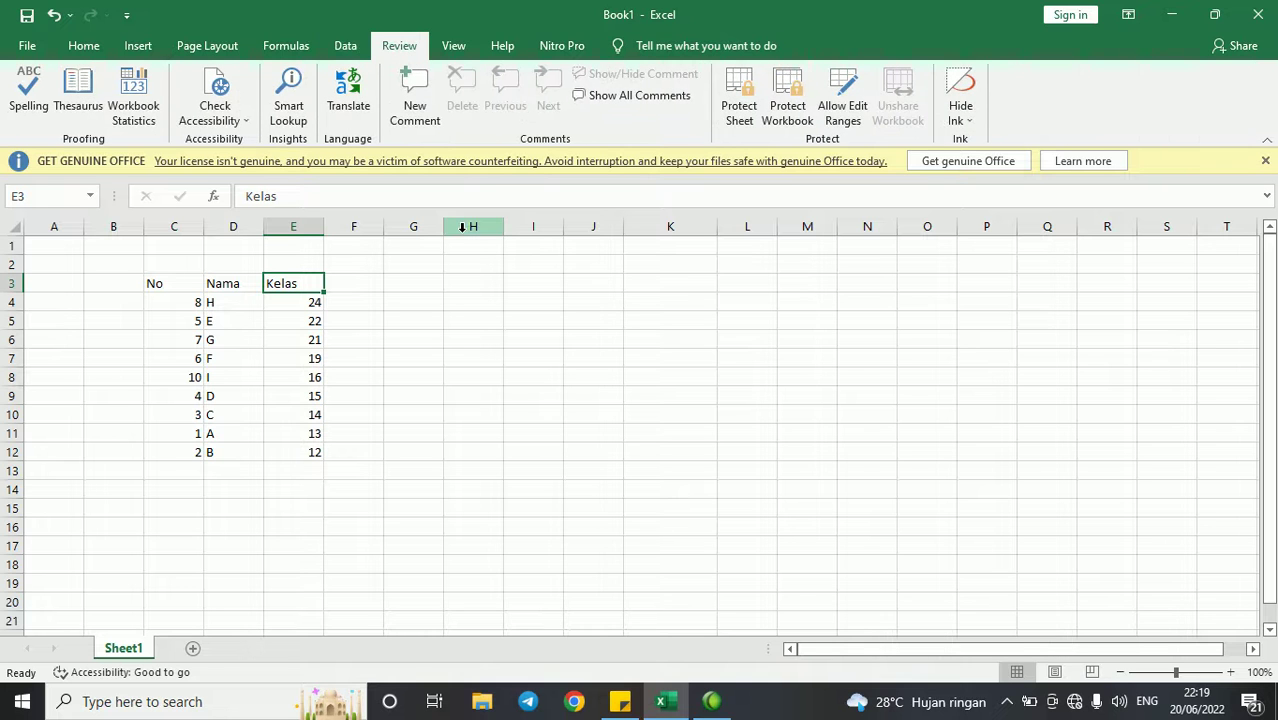
pyautogui.click(453, 46)
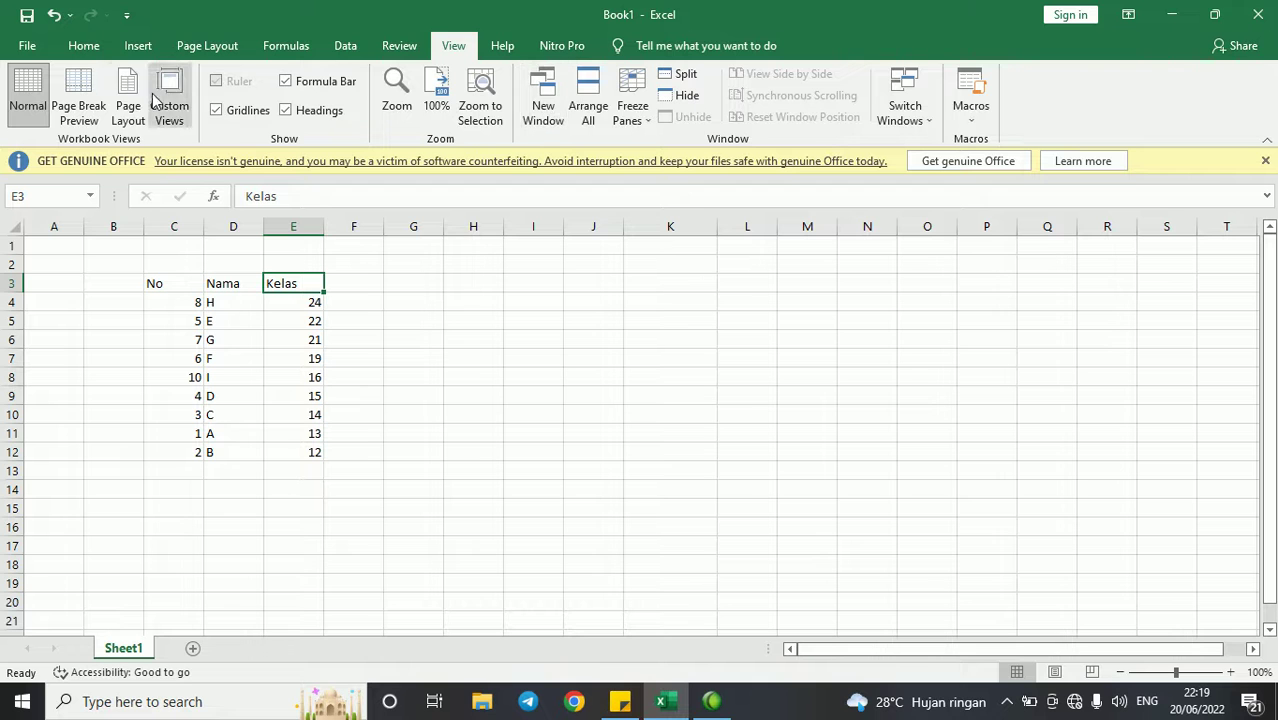
pyautogui.click(85, 46)
pyautogui.click(393, 283)
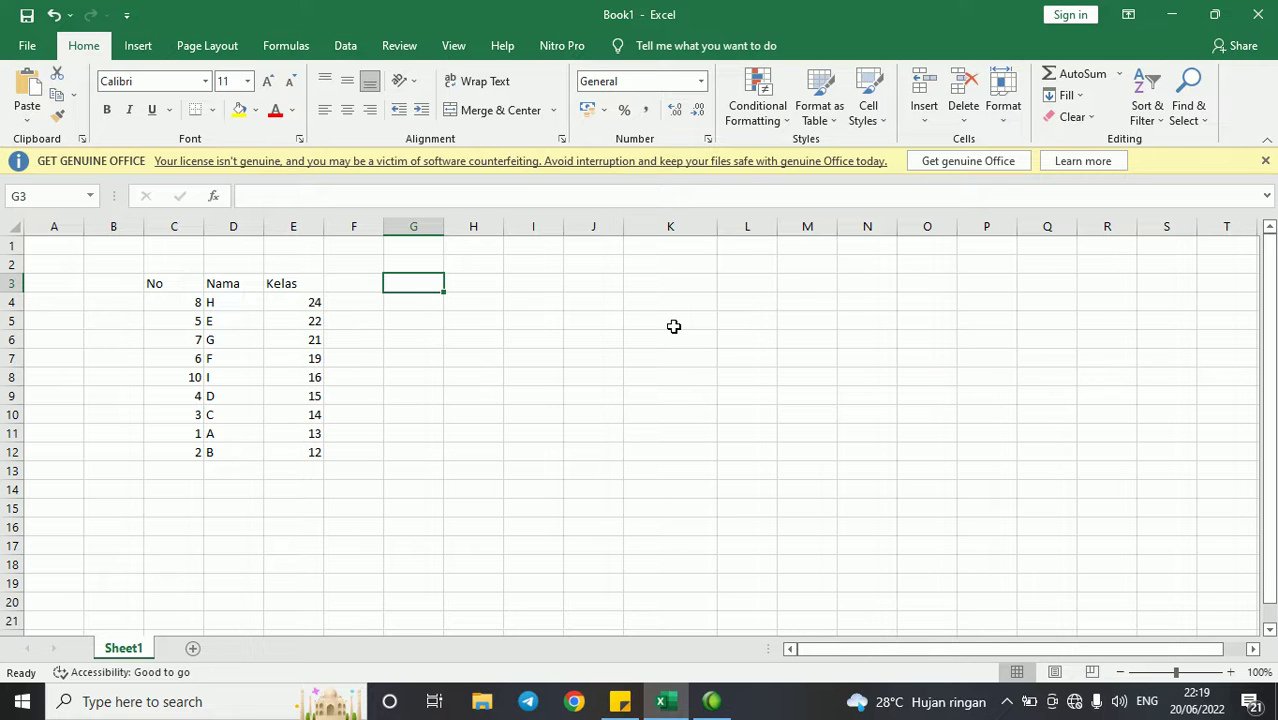
# - Enter the absolute formula =$E$4 in G3 so it shows 24
pyautogui.hotkey('ctrl', 't')
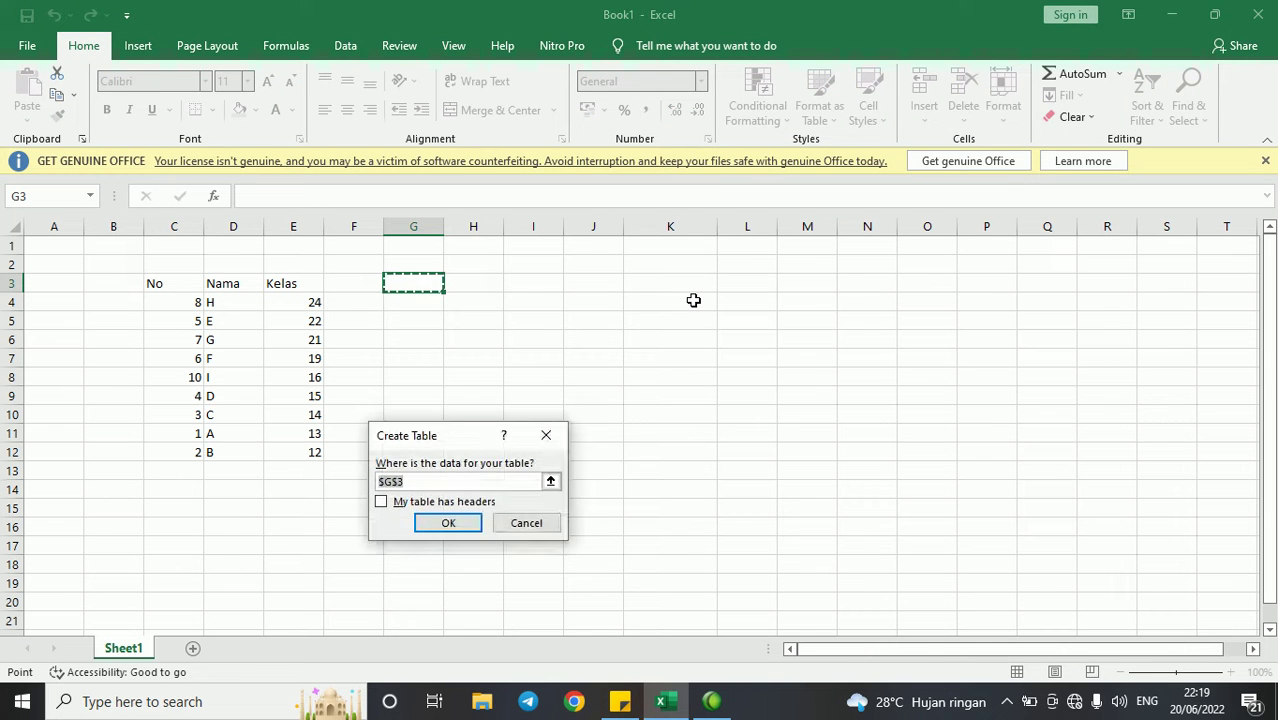
pyautogui.press('Escape')
pyautogui.click(475, 335)
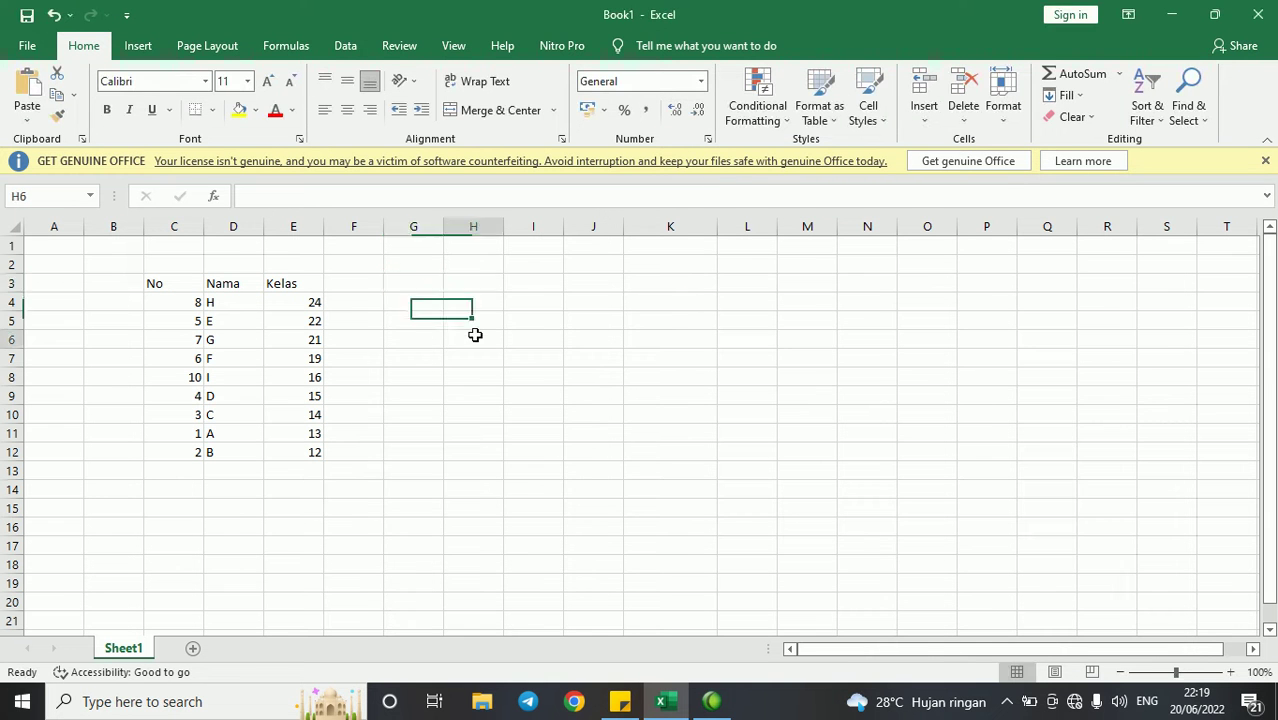
pyautogui.click(315, 302)
pyautogui.click(431, 283)
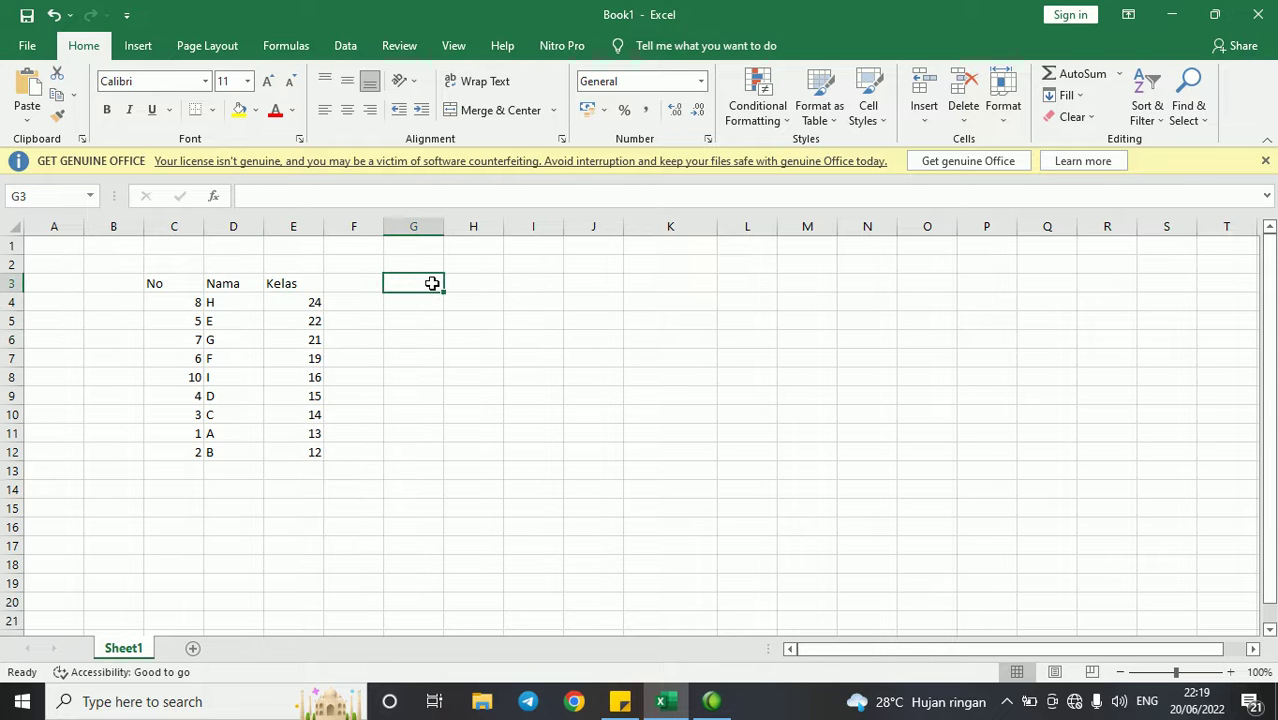
pyautogui.write('=')
pyautogui.press('Left')
pyautogui.press('Left')
pyautogui.press('Down')
pyautogui.press('F4')
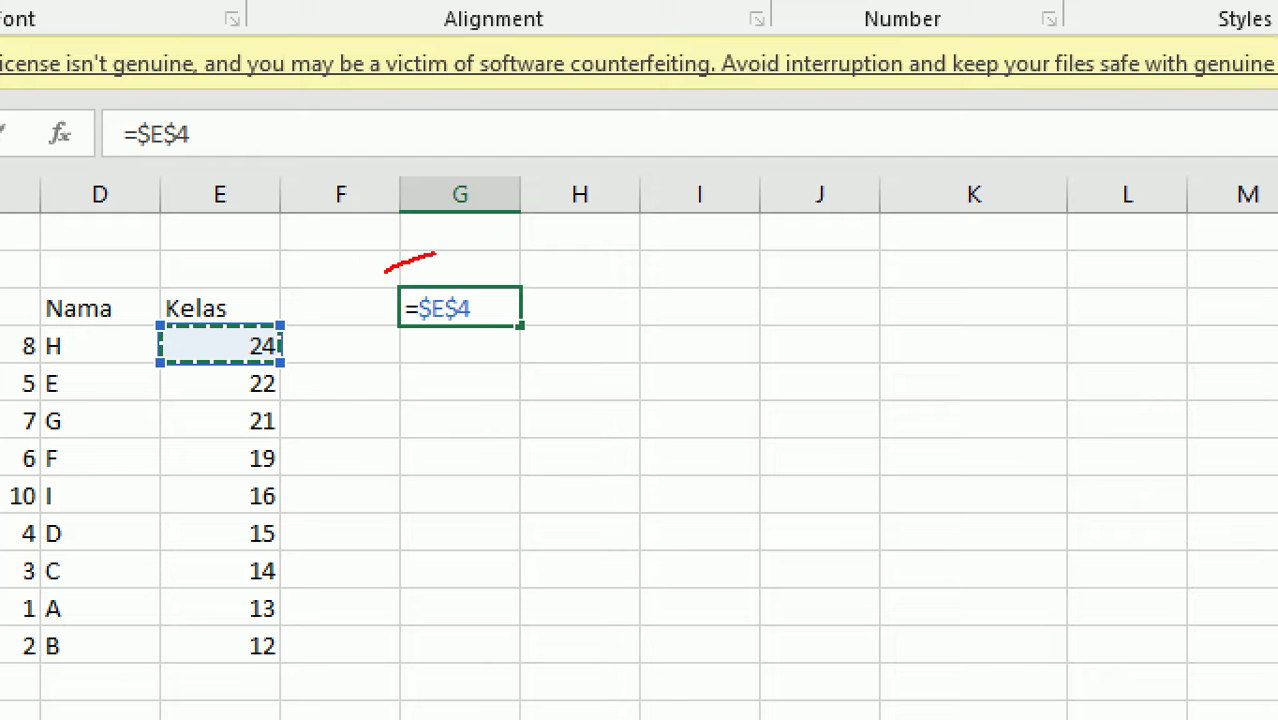
pyautogui.moveTo(385, 270)
pyautogui.mouseDown()
pyautogui.moveTo(652, 305)
pyautogui.moveTo(281, 213)
pyautogui.mouseUp()
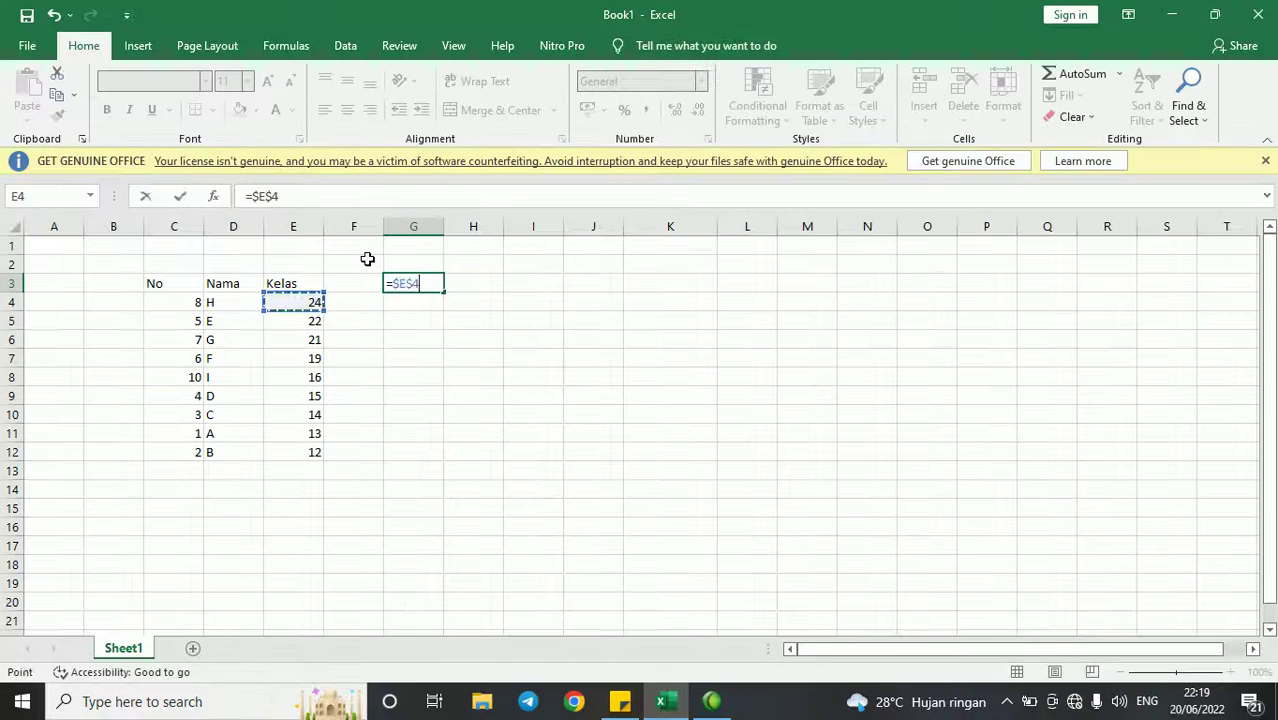
pyautogui.hotkey('ctrl', 'Return')
# - Copy G3's formula into G4, undo a stray paste at the bottom, and return to G3
pyautogui.hotkey('ctrl', 'c')
pyautogui.press('Down')
pyautogui.press('Return')
pyautogui.hotkey('ctrl', 'Down')
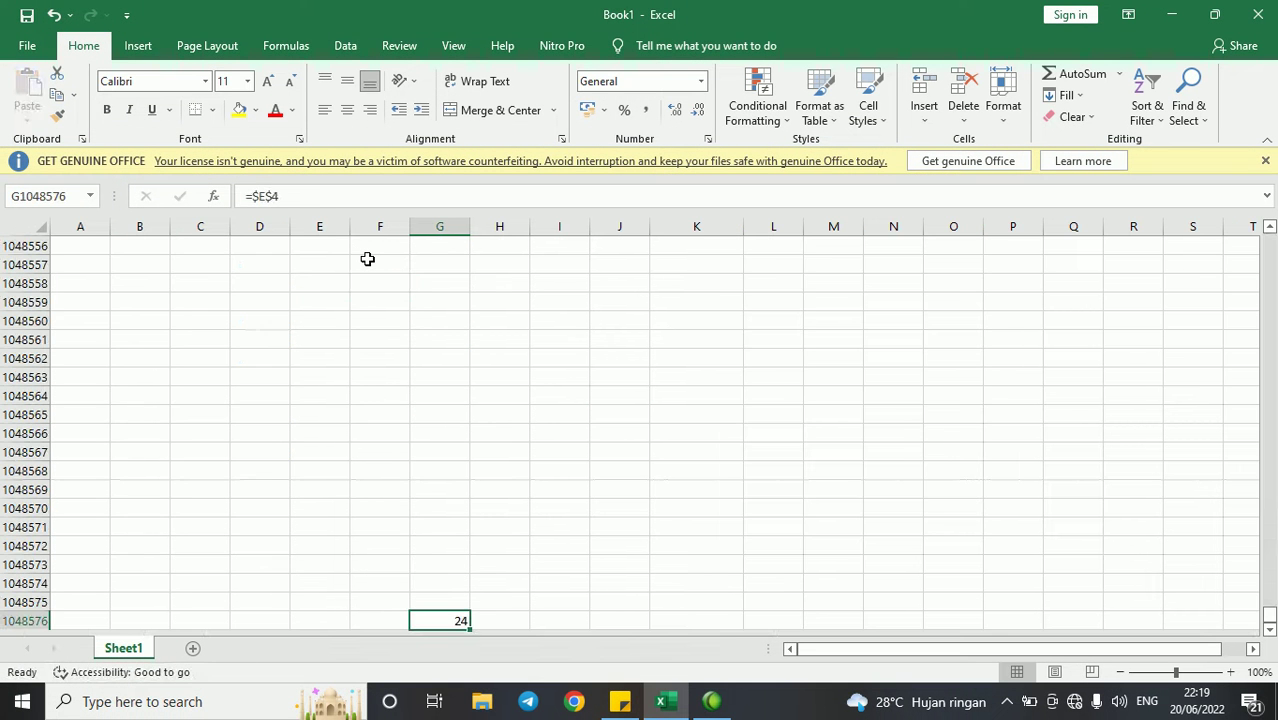
pyautogui.hotkey('ctrl', 'z')
pyautogui.hotkey('ctrl', 'Up')
pyautogui.press('Down')
pyautogui.press('Up')
pyautogui.press('Up')
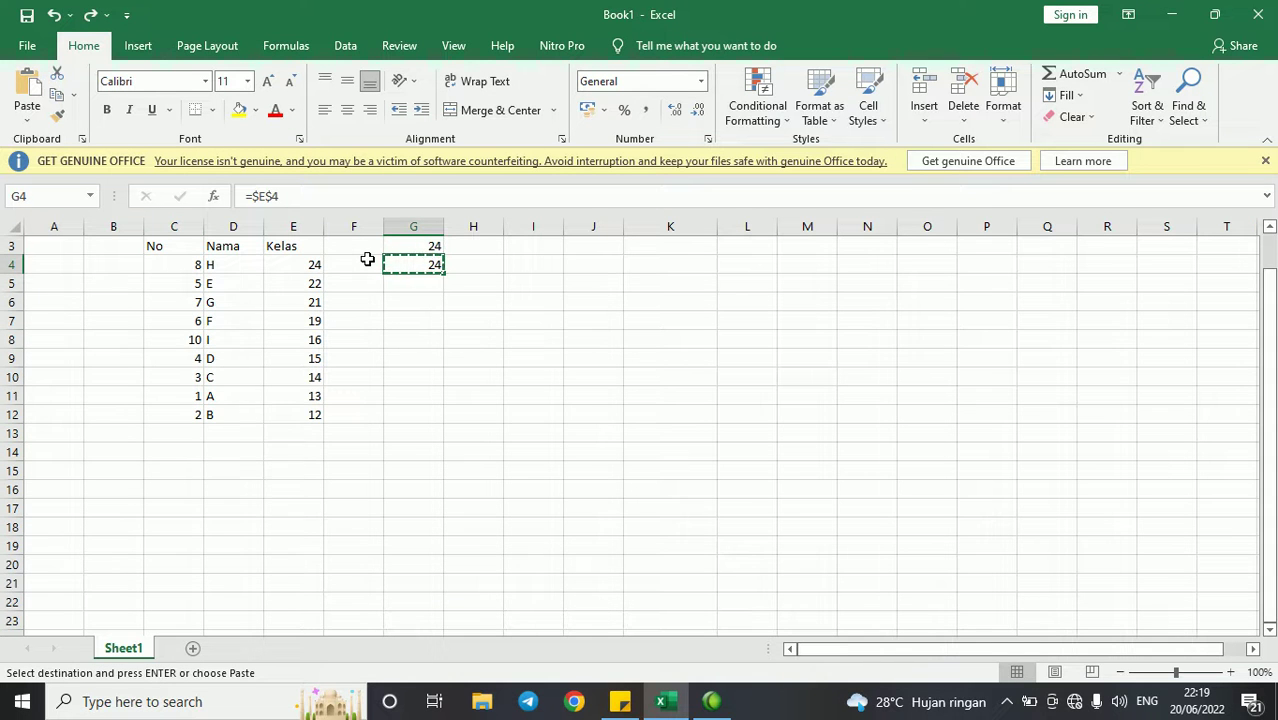
pyautogui.press('Up')
pyautogui.press('Up')
pyautogui.press('Down')
pyautogui.press('Down')
# - Enter =E4 in G3 and copy it to G4:G8, showing 24, 22, 21, 19, 16, 15
pyautogui.write('=')
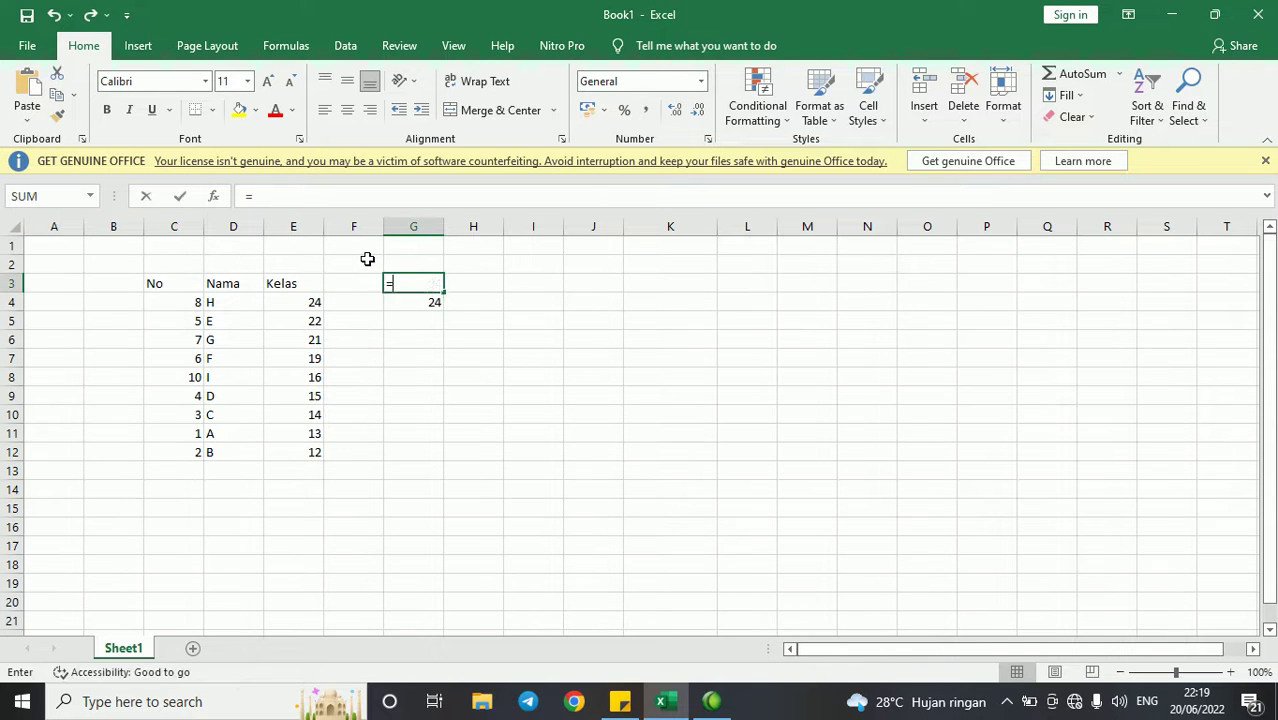
pyautogui.click(300, 300)
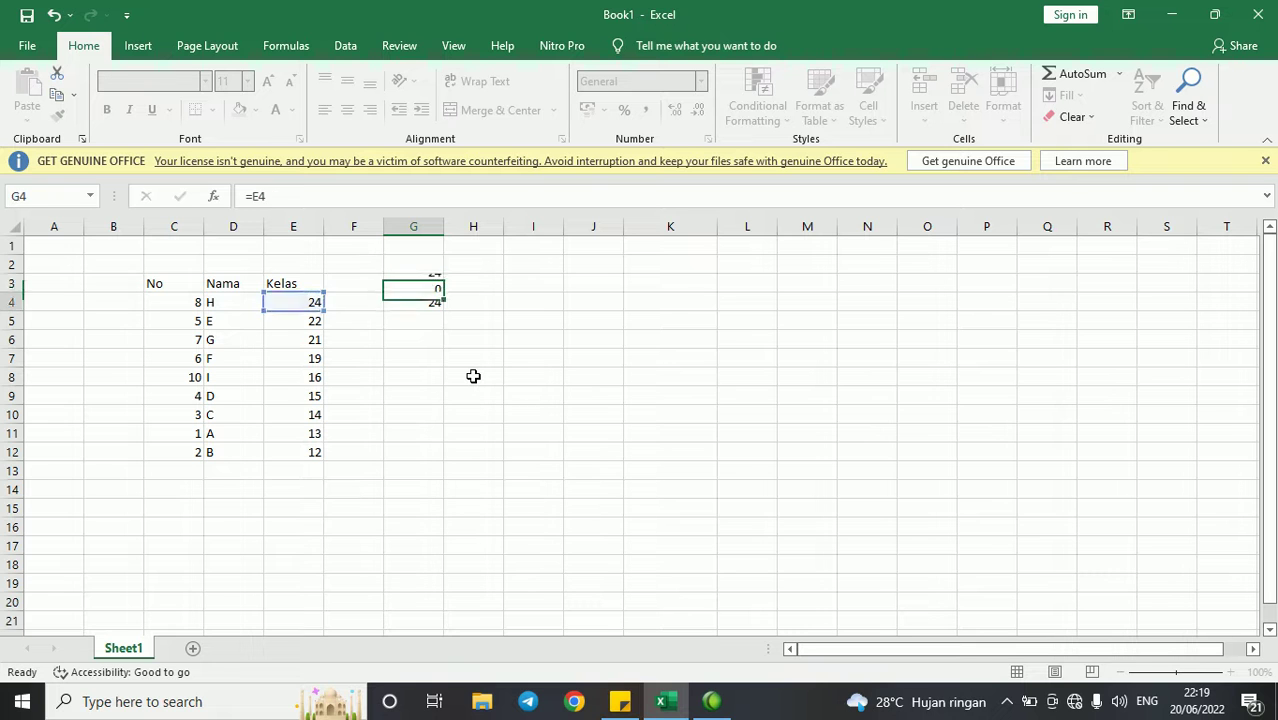
pyautogui.hotkey('ctrl', 'Return')
pyautogui.hotkey('ctrl', 'c')
pyautogui.press('Down')
pyautogui.hotkey('shift', 'Down')
pyautogui.hotkey('shift', 'Down')
pyautogui.hotkey('shift', 'Down')
pyautogui.hotkey('shift', 'Down')
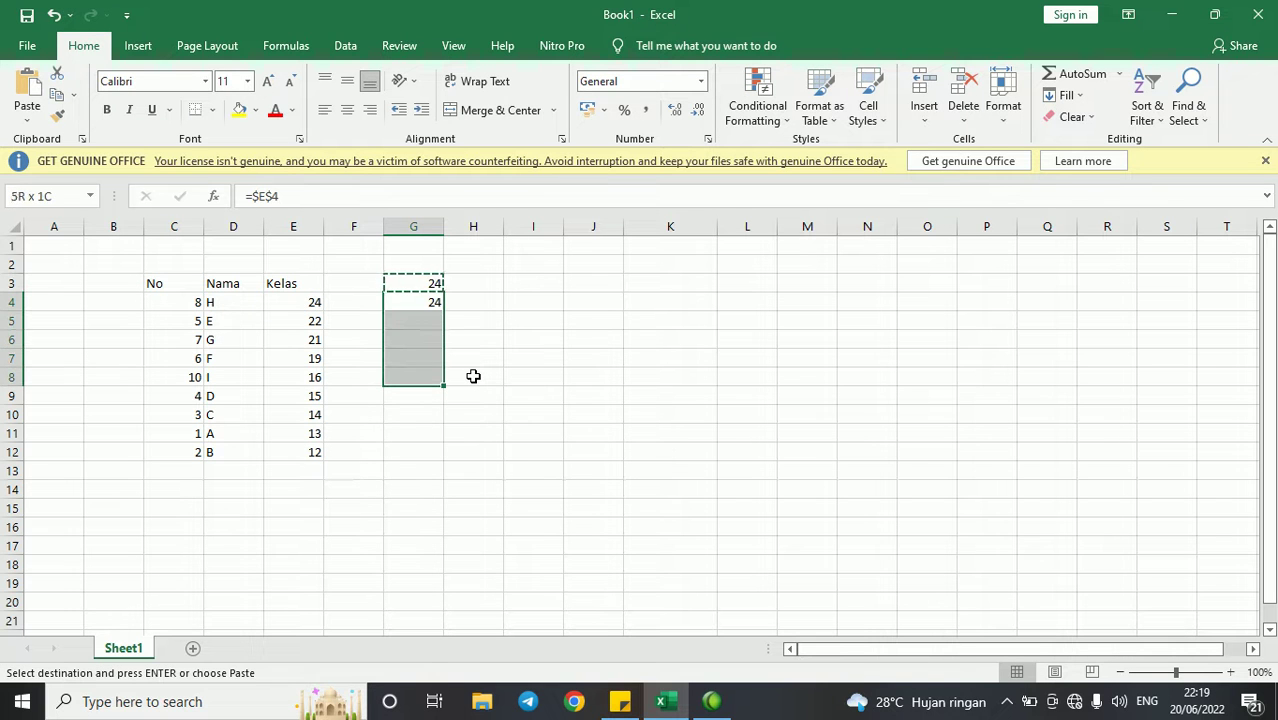
pyautogui.press('Return')
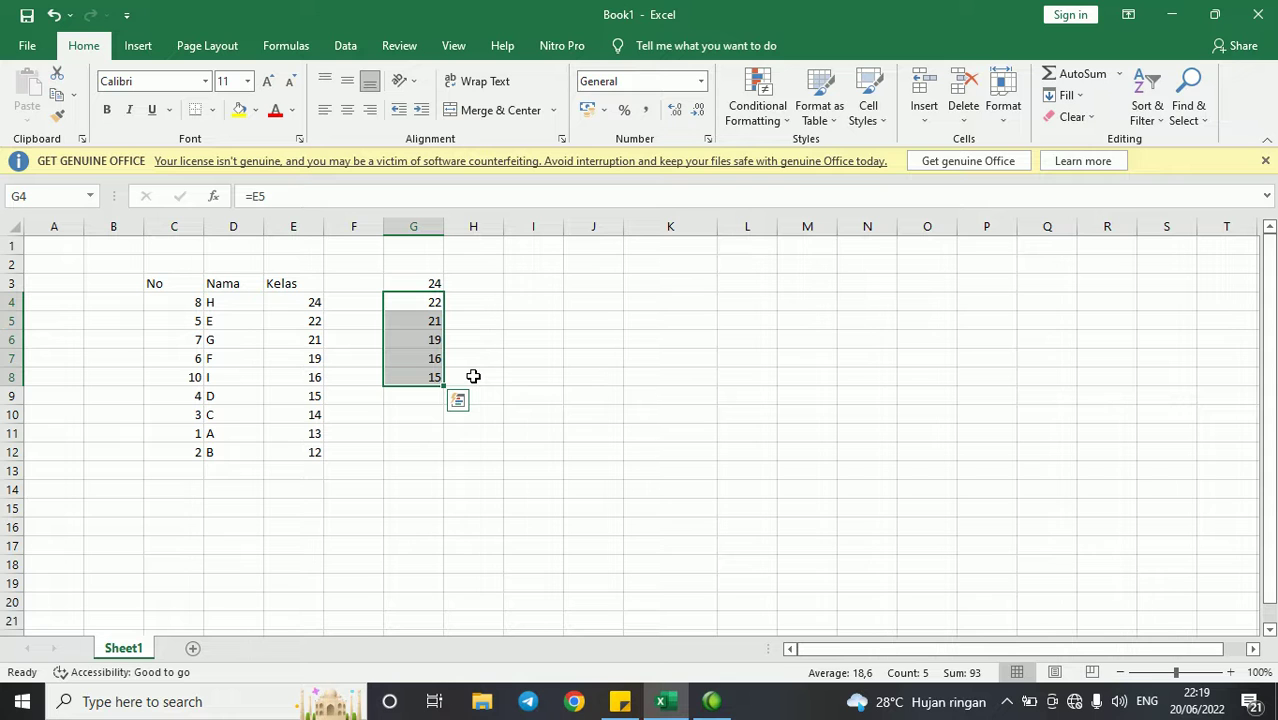
pyautogui.click(590, 284)
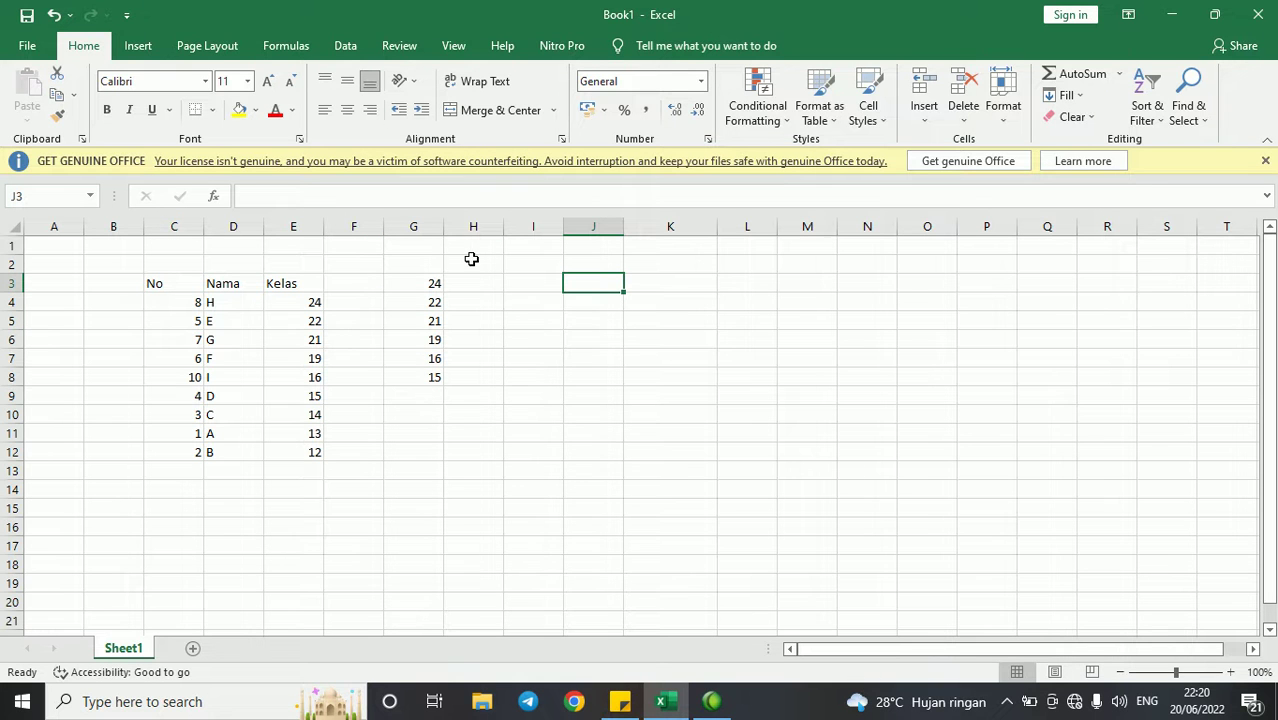
pyautogui.click(438, 286)
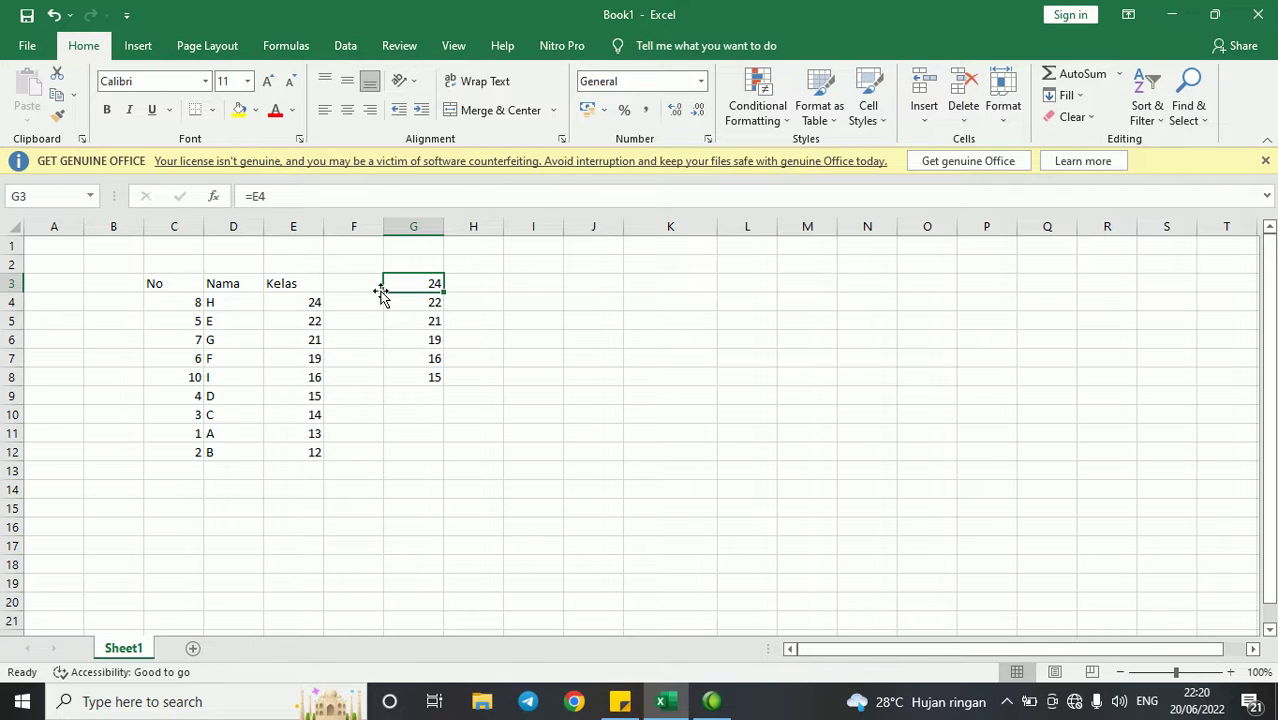
pyautogui.click(207, 45)
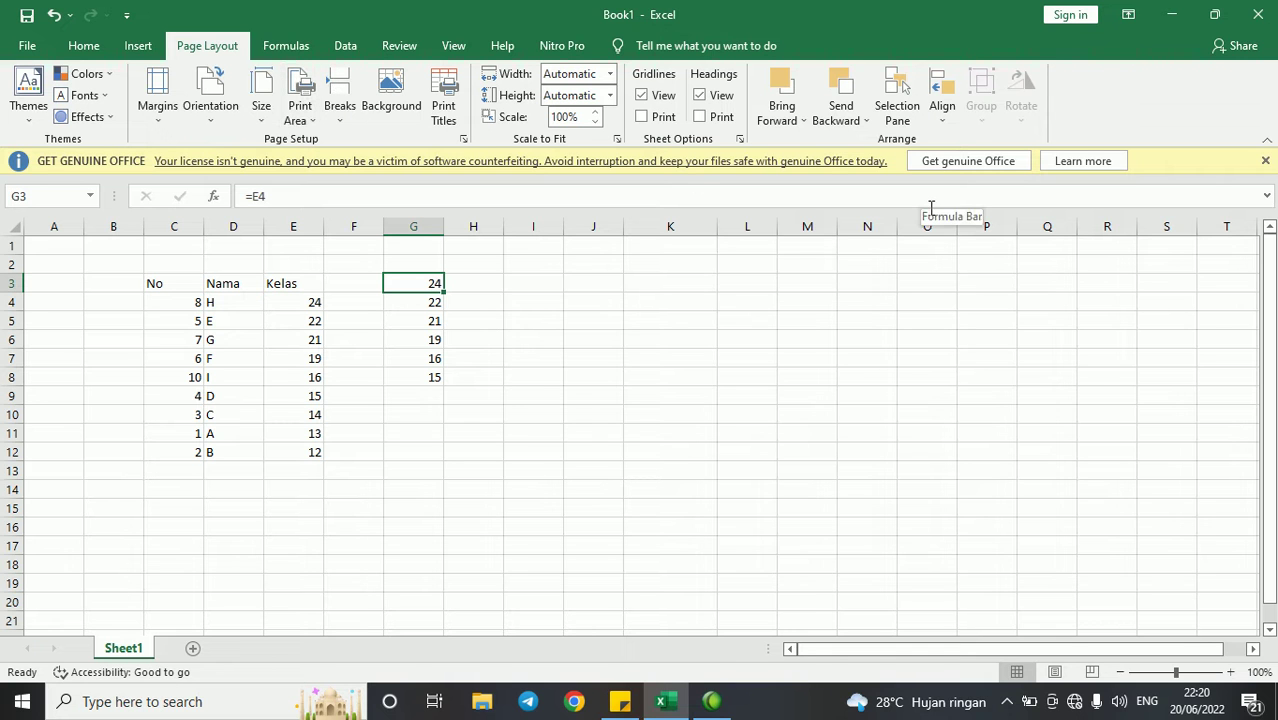
pyautogui.click(287, 46)
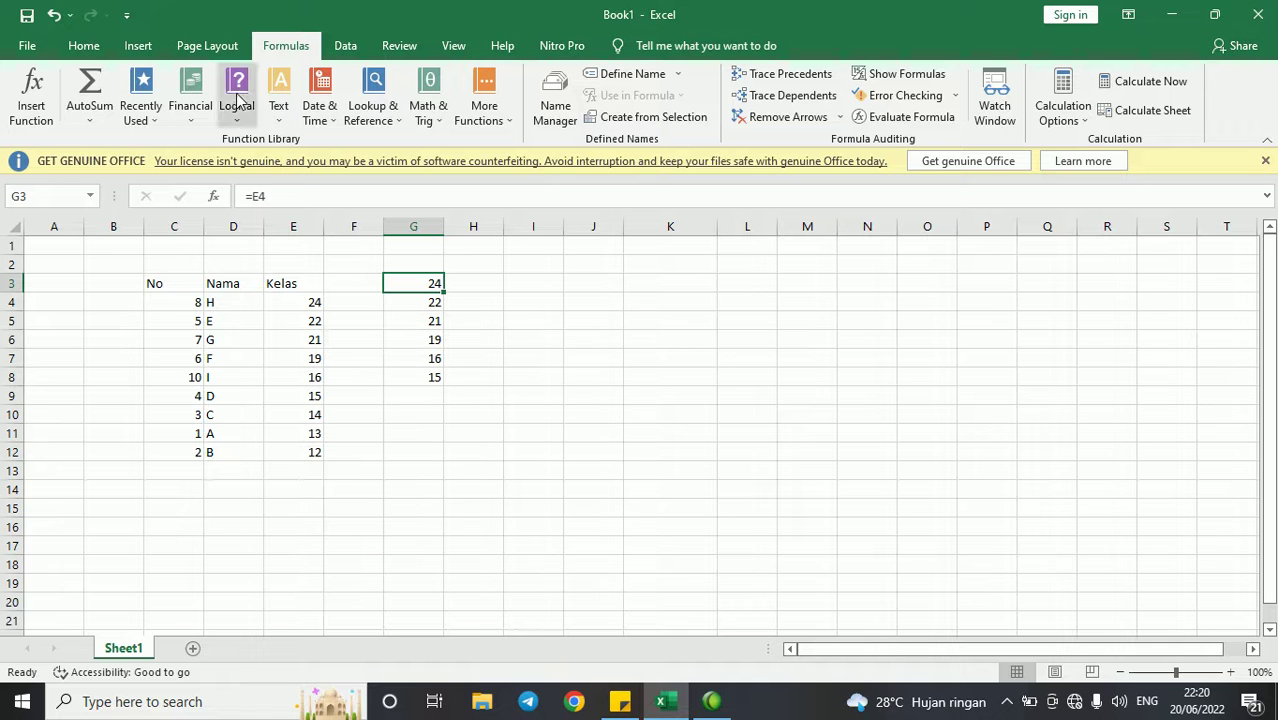
pyautogui.moveTo(556, 316); pyautogui.dragTo(700, 397)
pyautogui.click(84, 46)
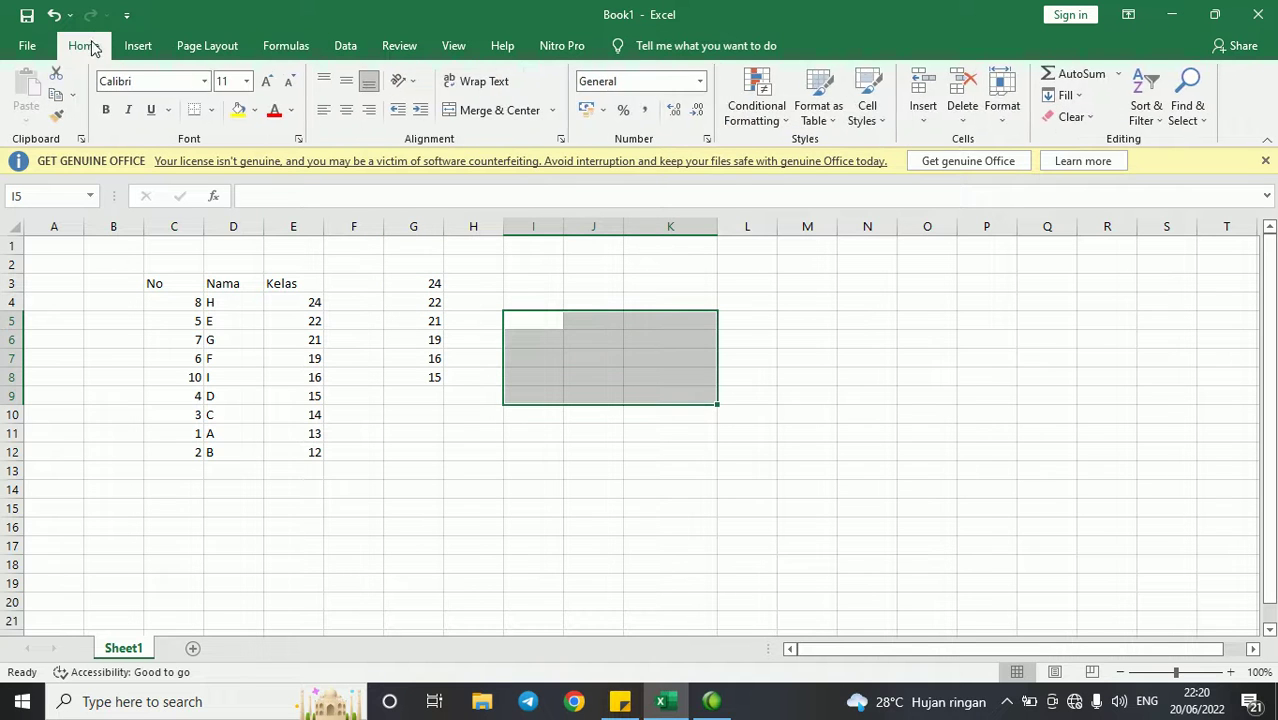
pyautogui.click(924, 374)
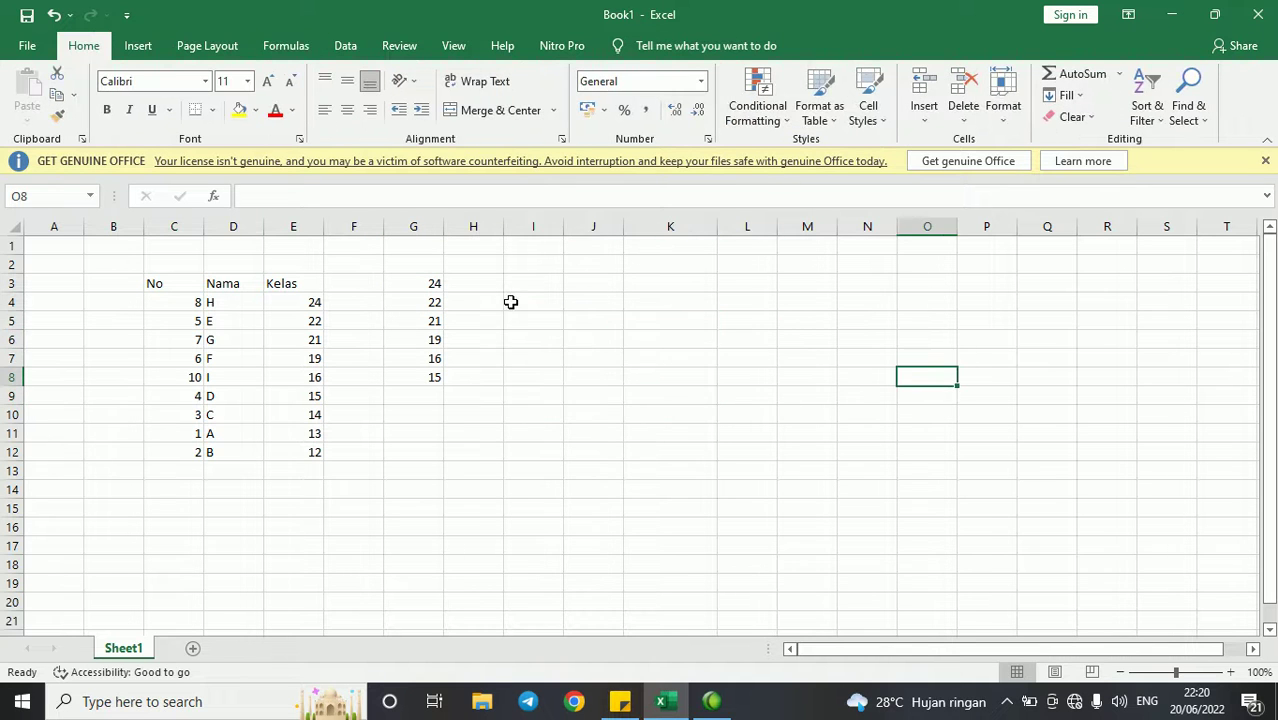
pyautogui.click(507, 301)
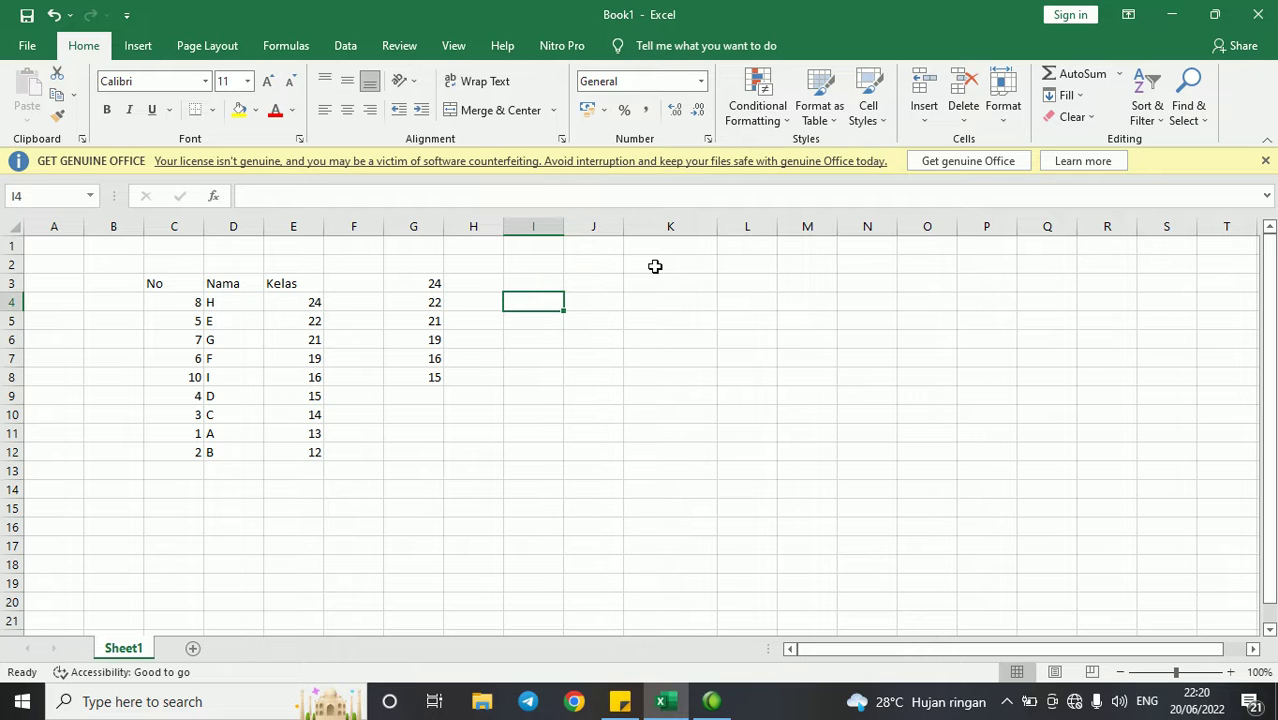